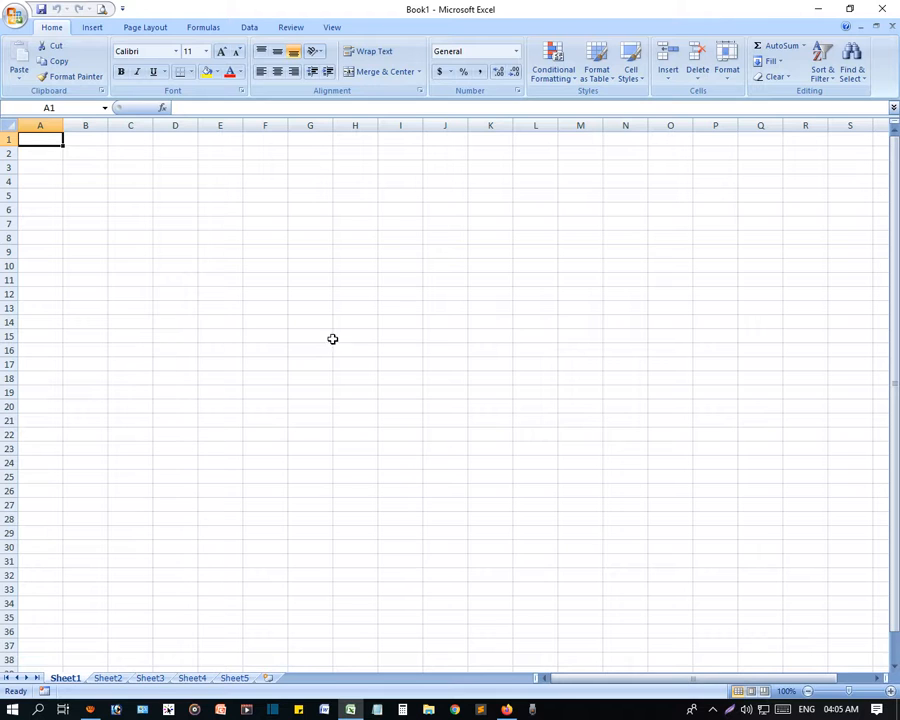
{"action": "left_click", "coordinate": [573, 85]}
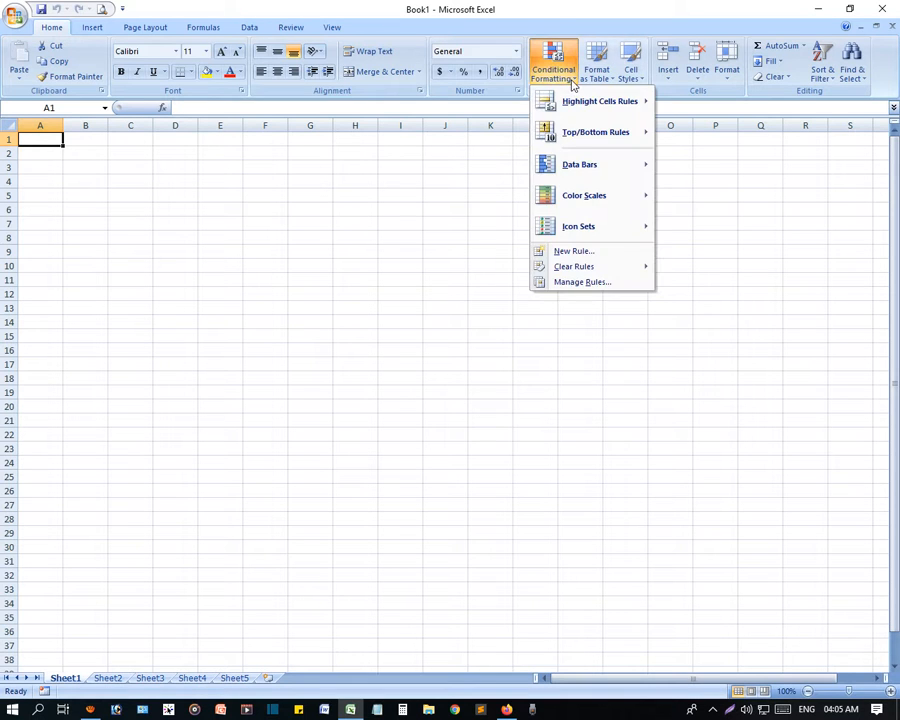
{"action": "left_click", "coordinate": [596, 84]}
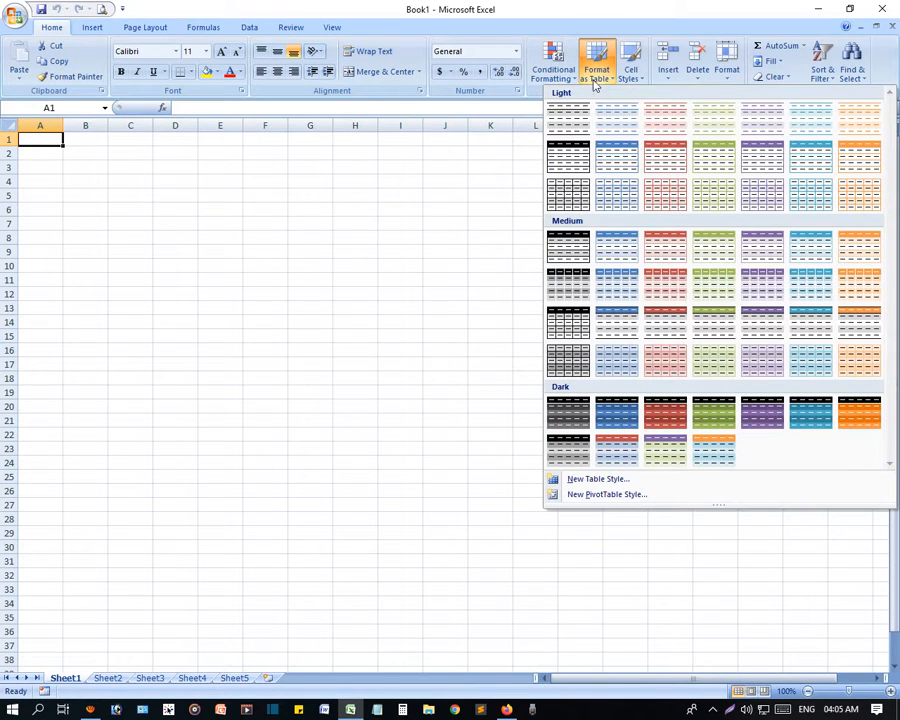
{"action": "left_click", "coordinate": [566, 85]}
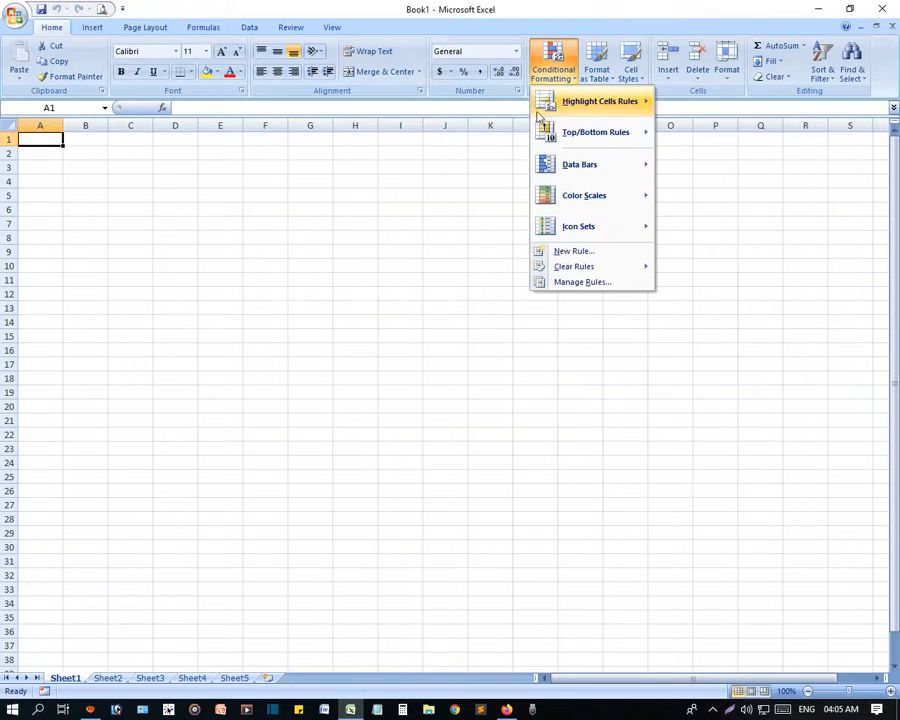
{"action": "left_click", "coordinate": [356, 264]}
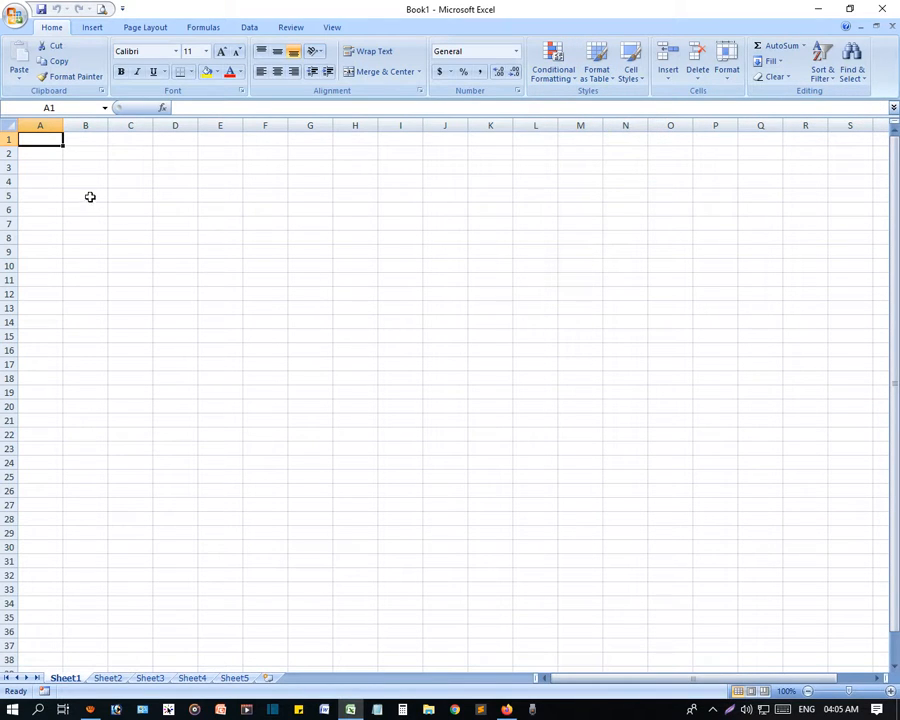
{"action": "left_click_drag", "start_coordinate": [86, 185], "coordinate": [454, 437]}
Enter the title "Online School" in cell D3.
{"action": "left_click", "coordinate": [171, 235]}
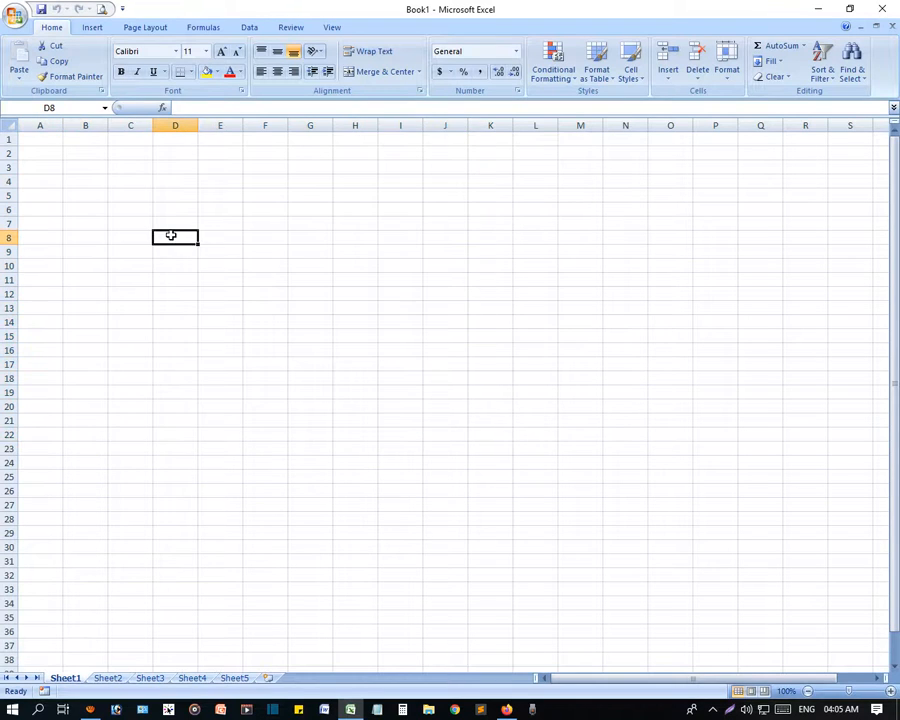
{"action": "key", "text": "Up"}
{"action": "key", "text": "Up"}
{"action": "key", "text": "Up"}
{"action": "key", "text": "Up"}
{"action": "key", "text": "Up"}
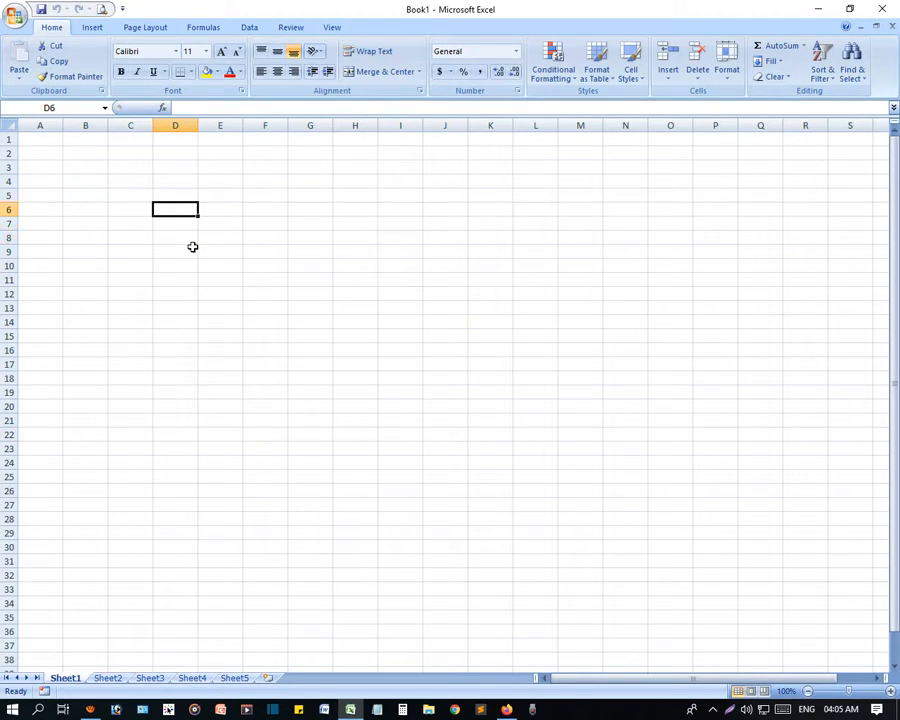
{"action": "type", "text": "Online School"}
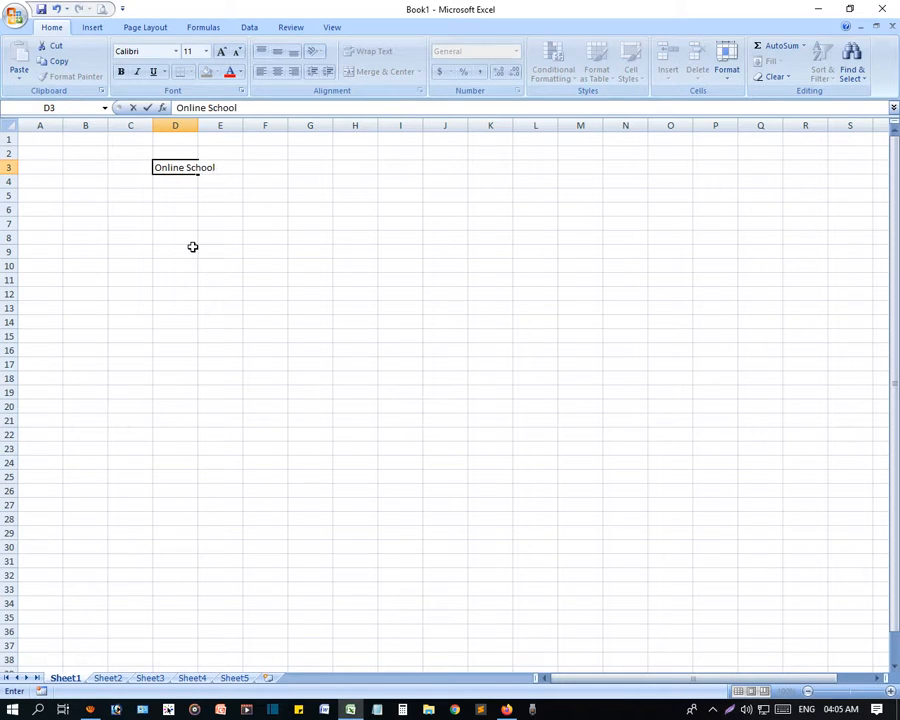
{"action": "left_click", "coordinate": [193, 247]}
Set the font size of the "Online School" title in D3 to 28.
{"action": "left_click", "coordinate": [184, 166]}
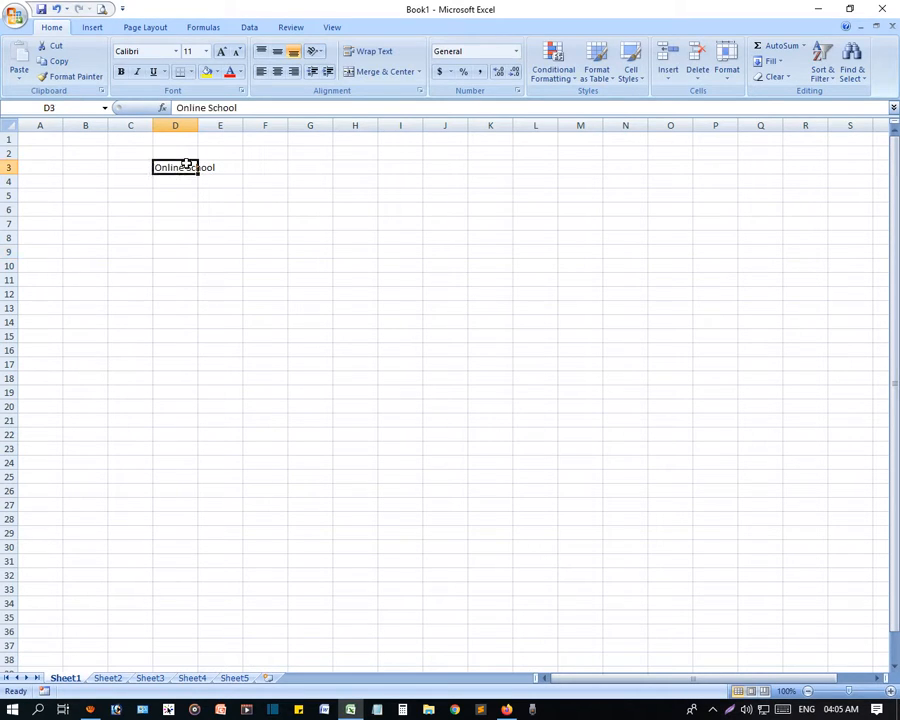
{"action": "left_click", "coordinate": [208, 56]}
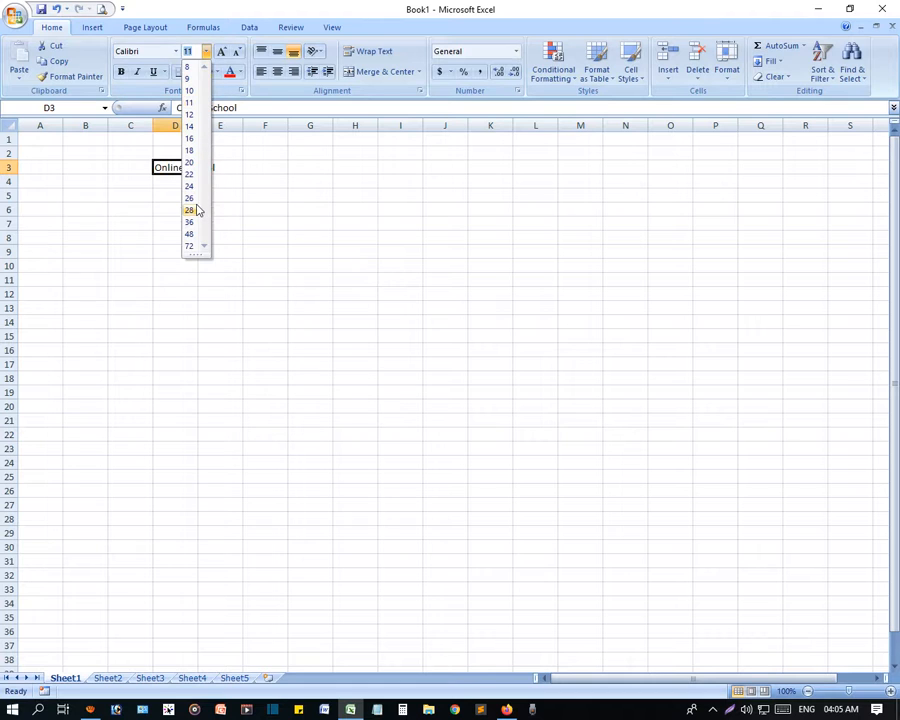
{"action": "left_click", "coordinate": [195, 211]}
{"action": "left_click", "coordinate": [221, 341]}
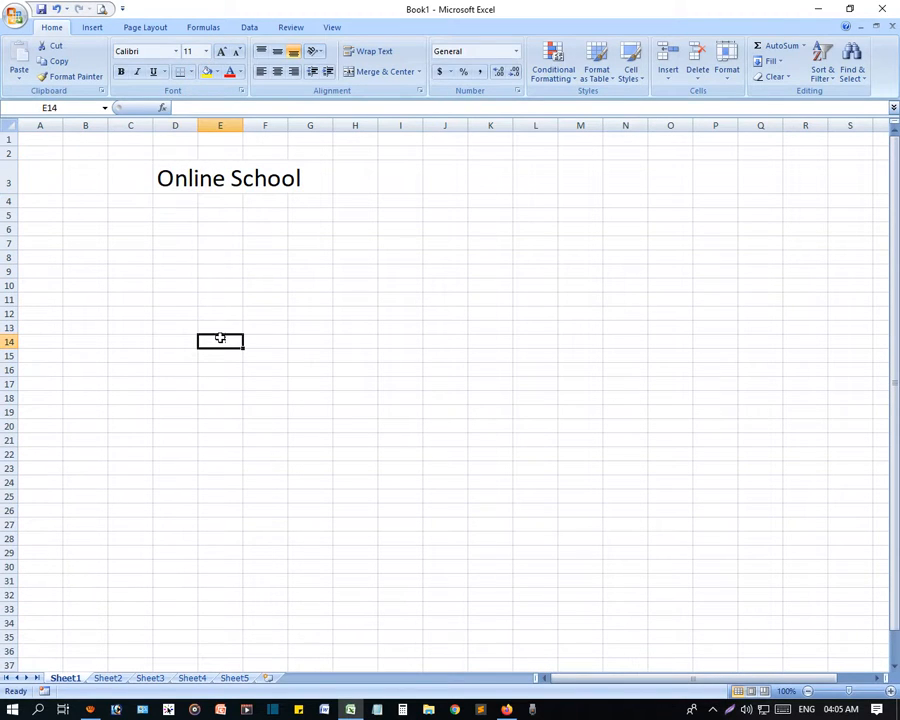
{"action": "left_click", "coordinate": [176, 178]}
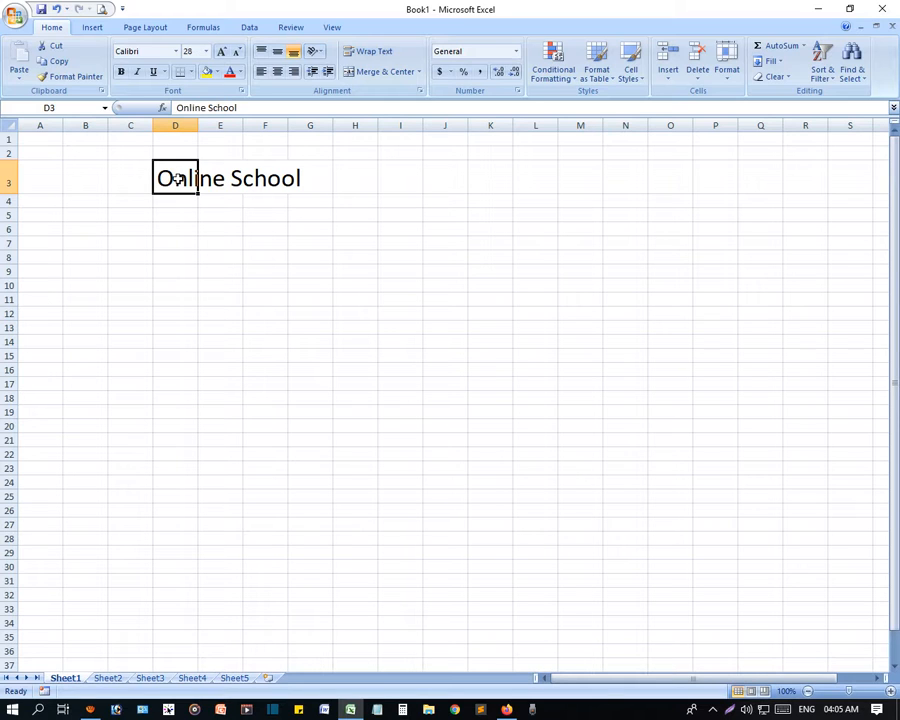
{"action": "left_click", "coordinate": [185, 295]}
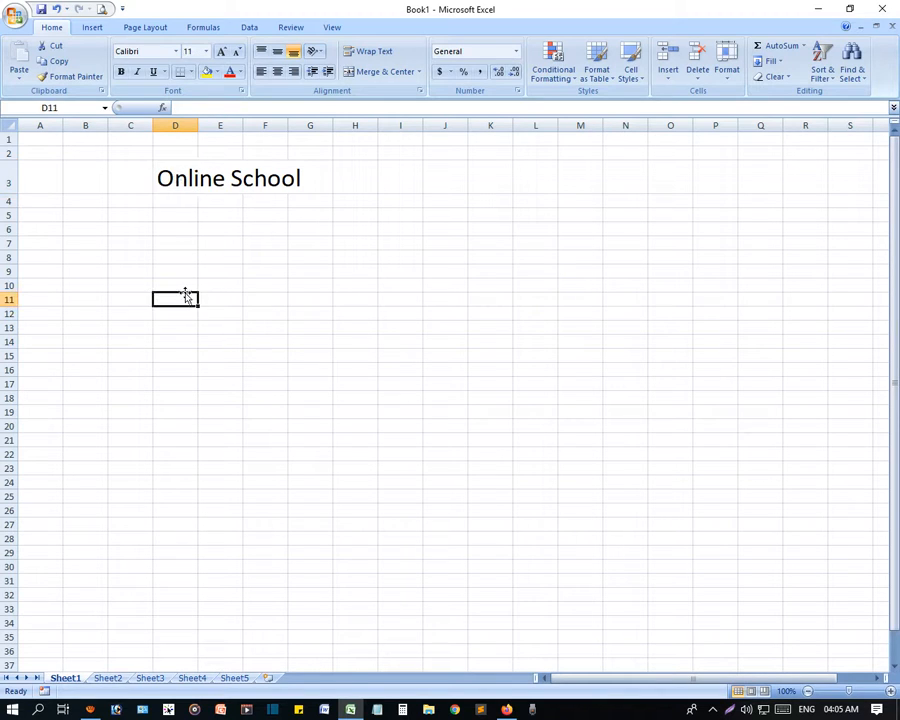
{"action": "left_click", "coordinate": [181, 261]}
{"action": "left_click_drag", "start_coordinate": [174, 228], "coordinate": [203, 303]}
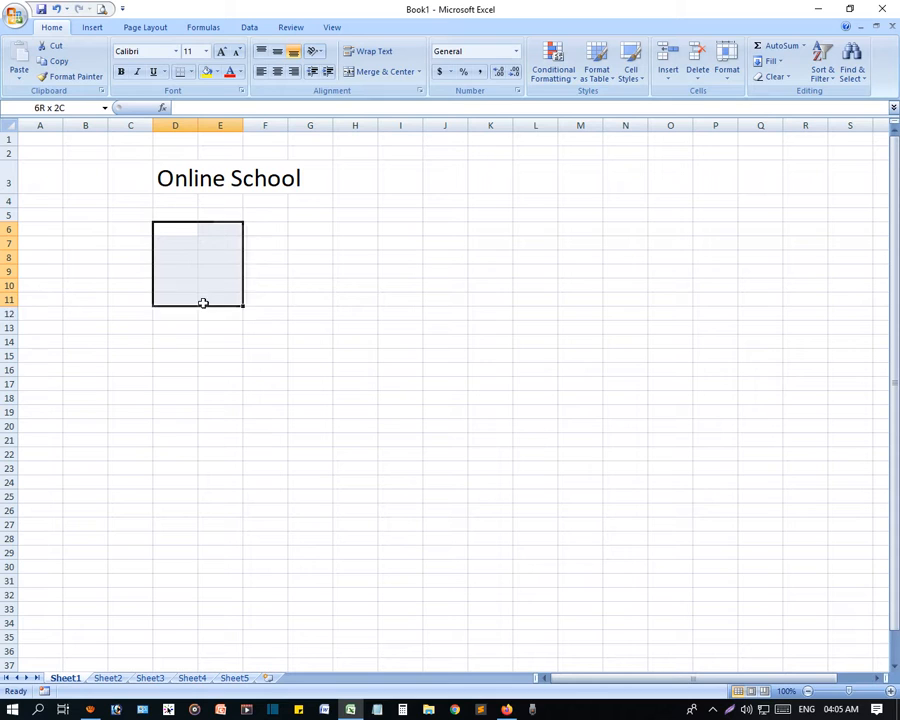
Enter 1 in cell D7 and fill it down to D24 as the number series 1 to 18.
{"action": "left_click", "coordinate": [167, 245]}
{"action": "type", "text": "1"}
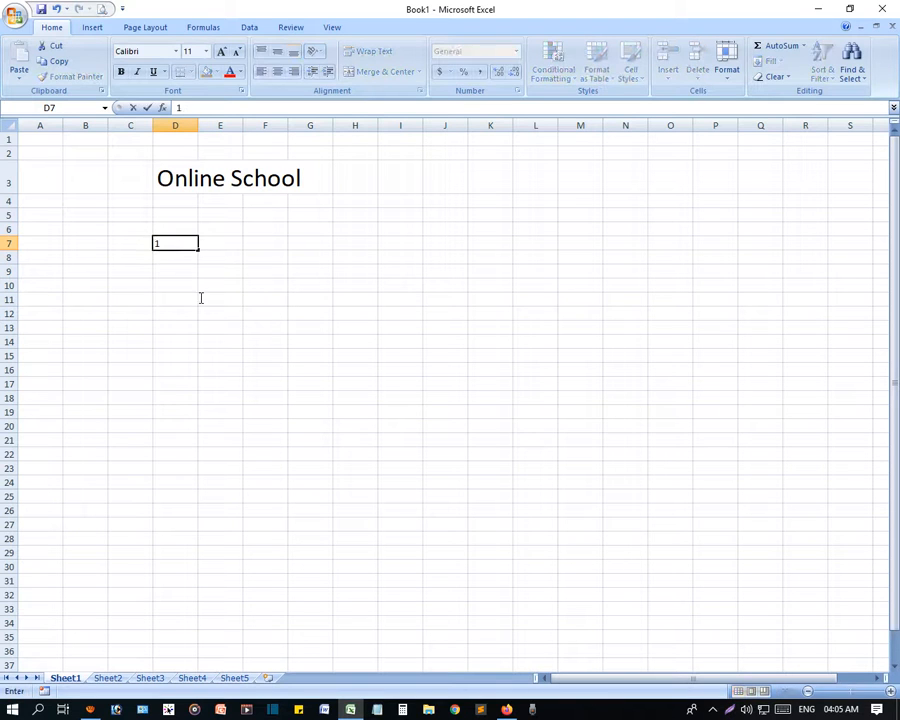
{"action": "left_click", "coordinate": [190, 285]}
{"action": "left_click", "coordinate": [180, 245]}
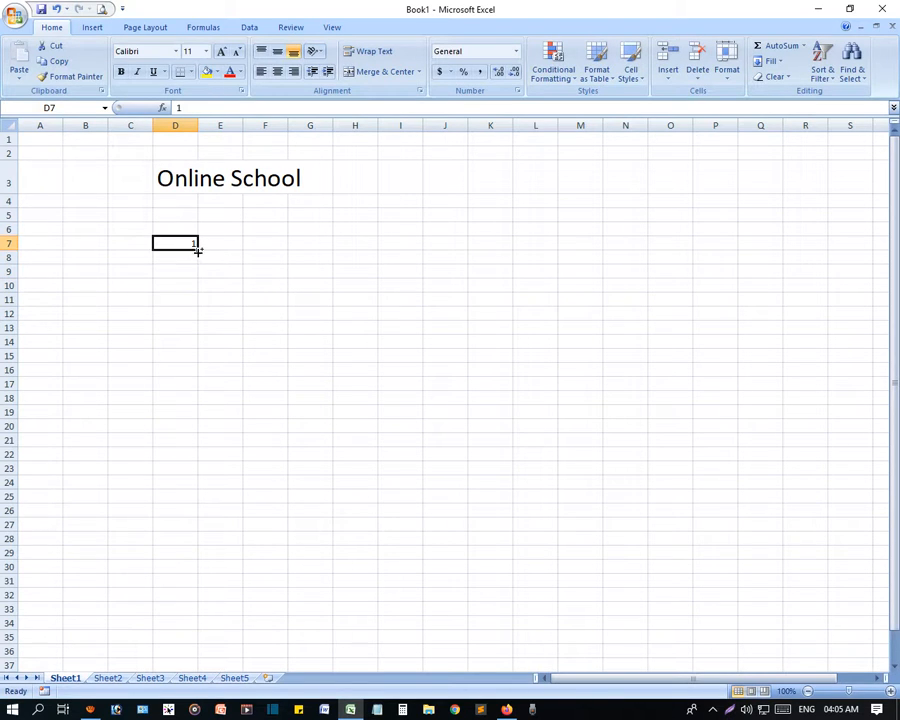
{"action": "left_click_drag", "start_coordinate": [198, 251], "coordinate": [200, 491]}
{"action": "left_click", "coordinate": [393, 499]}
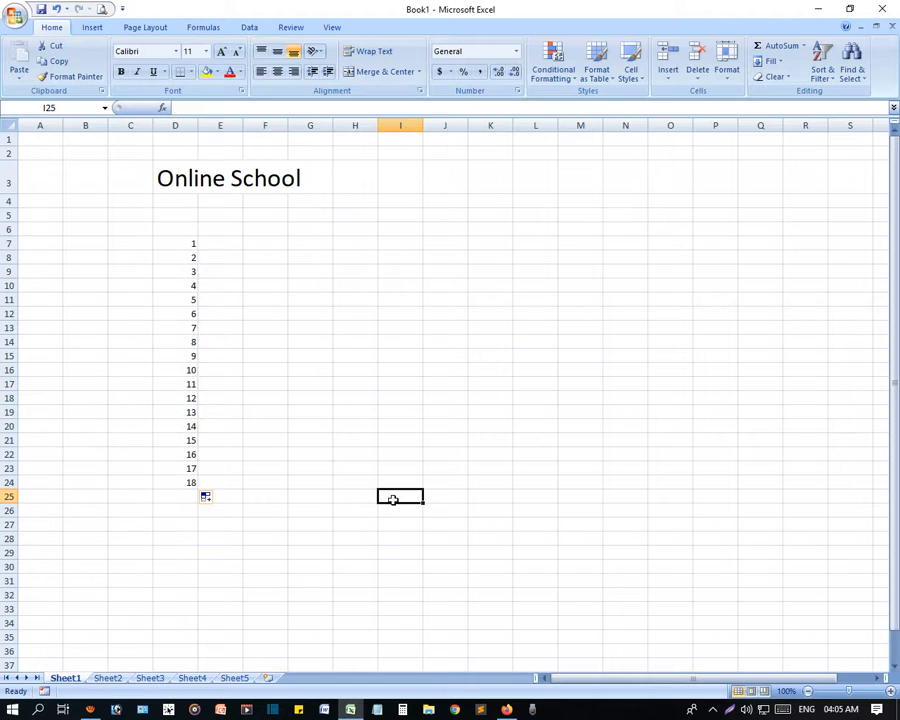
Enter the letter A in cell F7.
{"action": "left_click", "coordinate": [247, 243]}
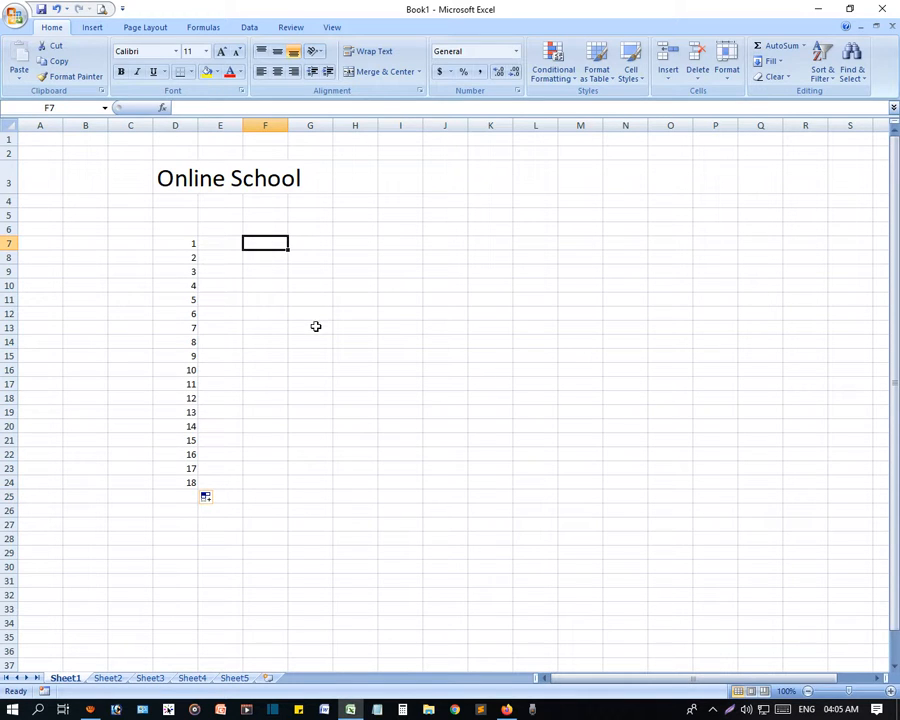
{"action": "type", "text": "A"}
{"action": "left_click", "coordinate": [282, 326]}
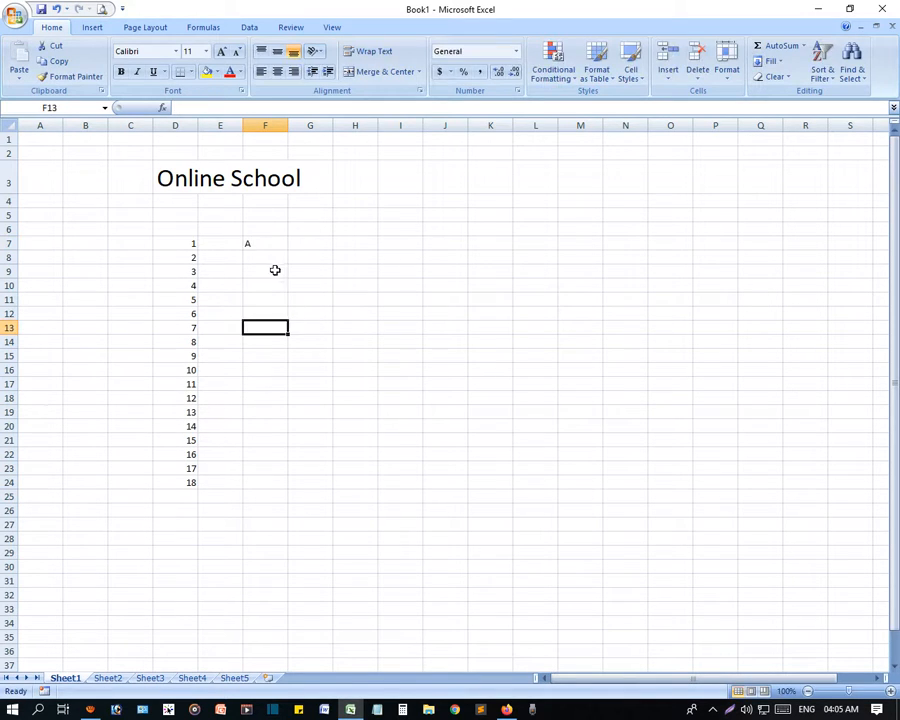
Try to fill the letter A from F7 down to F27, and undo the fill.
{"action": "left_click", "coordinate": [271, 245]}
{"action": "left_click_drag", "start_coordinate": [288, 247], "coordinate": [290, 528]}
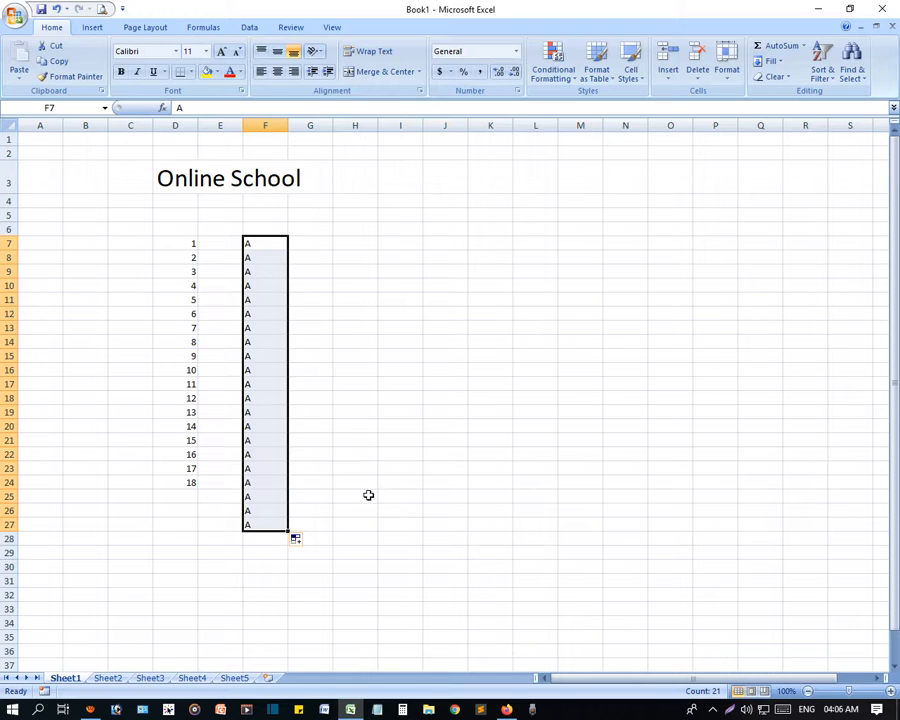
{"action": "key", "text": "ctrl+z"}
Enter the letters B through I one per row in cells F8 to F15, below the A.
{"action": "left_click", "coordinate": [264, 260]}
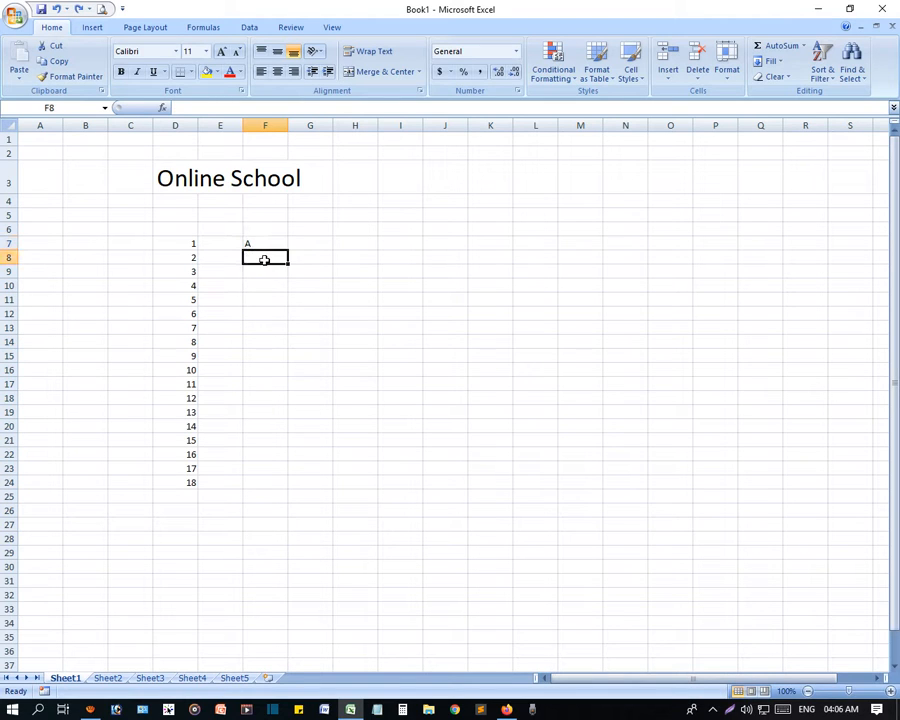
{"action": "key", "text": "Down"}
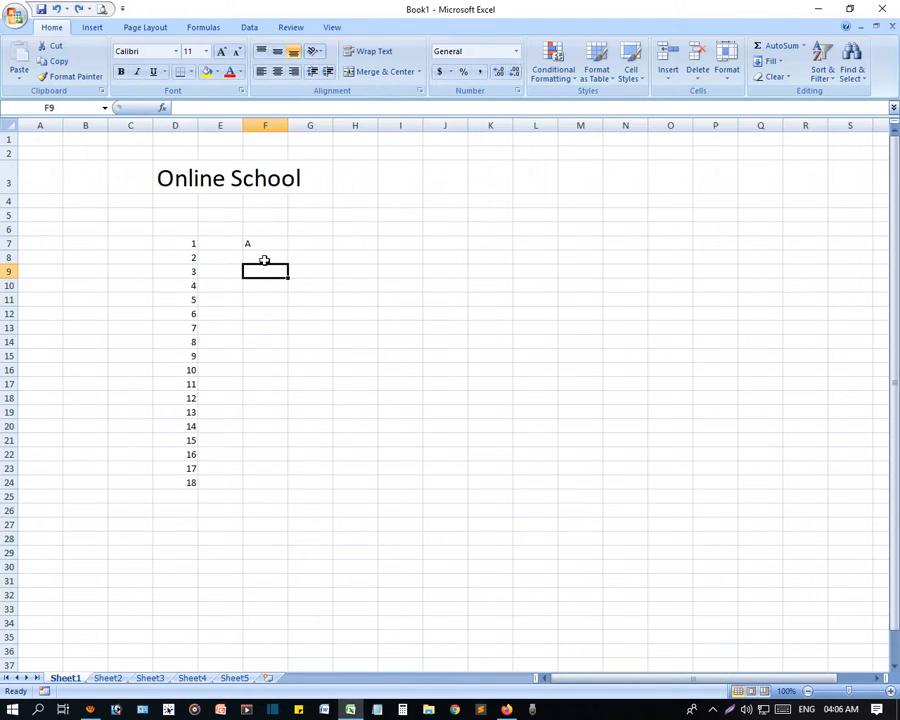
{"action": "left_click", "coordinate": [264, 260]}
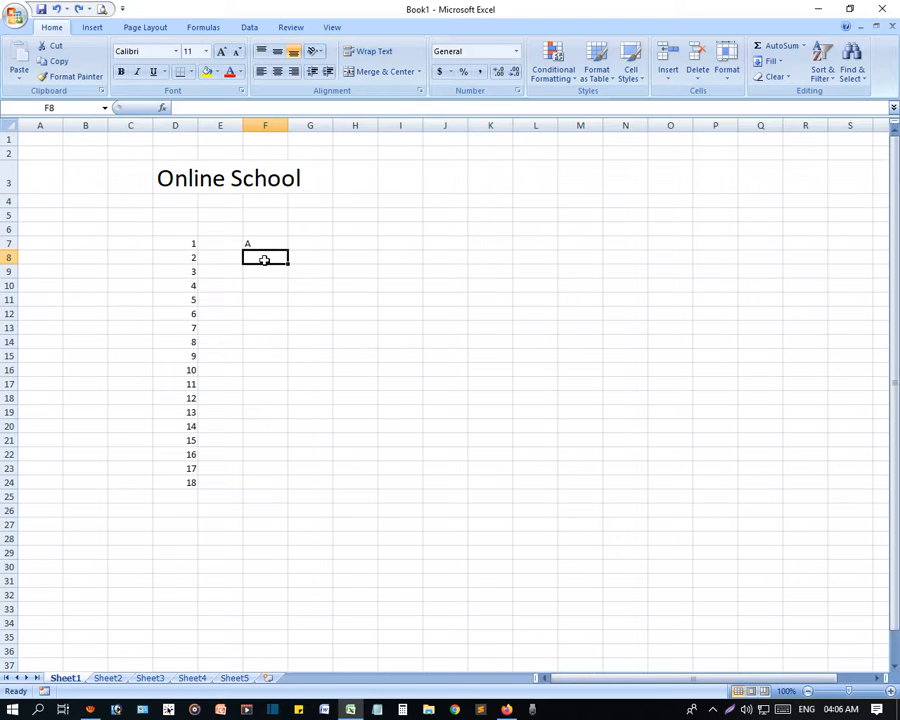
{"action": "type", "text": "B"}
{"action": "key", "text": "Return"}
{"action": "type", "text": "C"}
{"action": "key", "text": "Return"}
{"action": "type", "text": "D"}
{"action": "key", "text": "Return"}
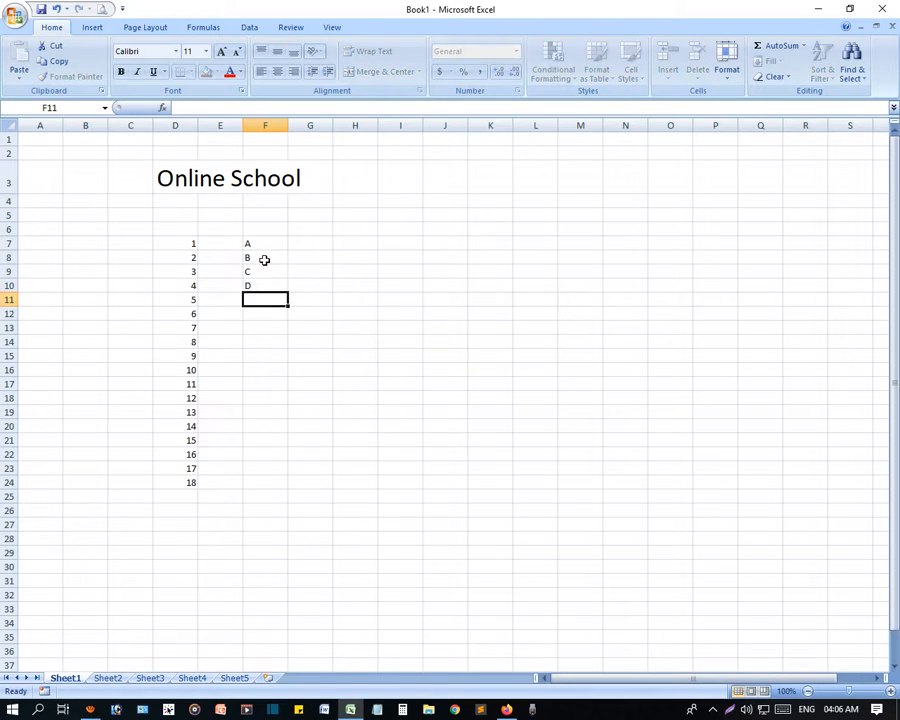
{"action": "type", "text": "E"}
{"action": "key", "text": "Return"}
{"action": "type", "text": "F"}
{"action": "key", "text": "Return"}
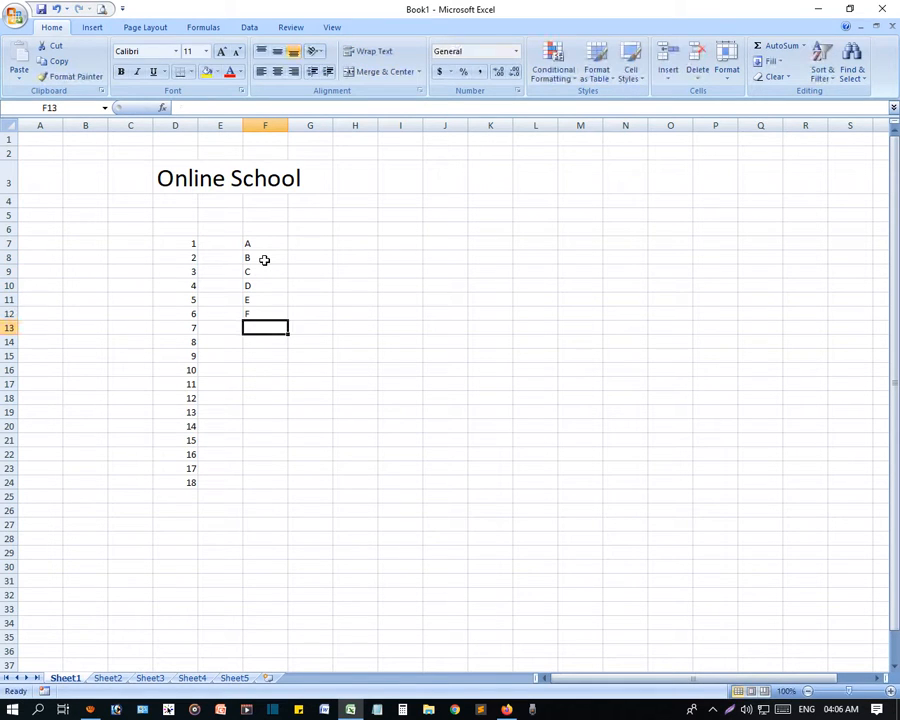
{"action": "type", "text": "G"}
{"action": "key", "text": "Return"}
{"action": "type", "text": "H"}
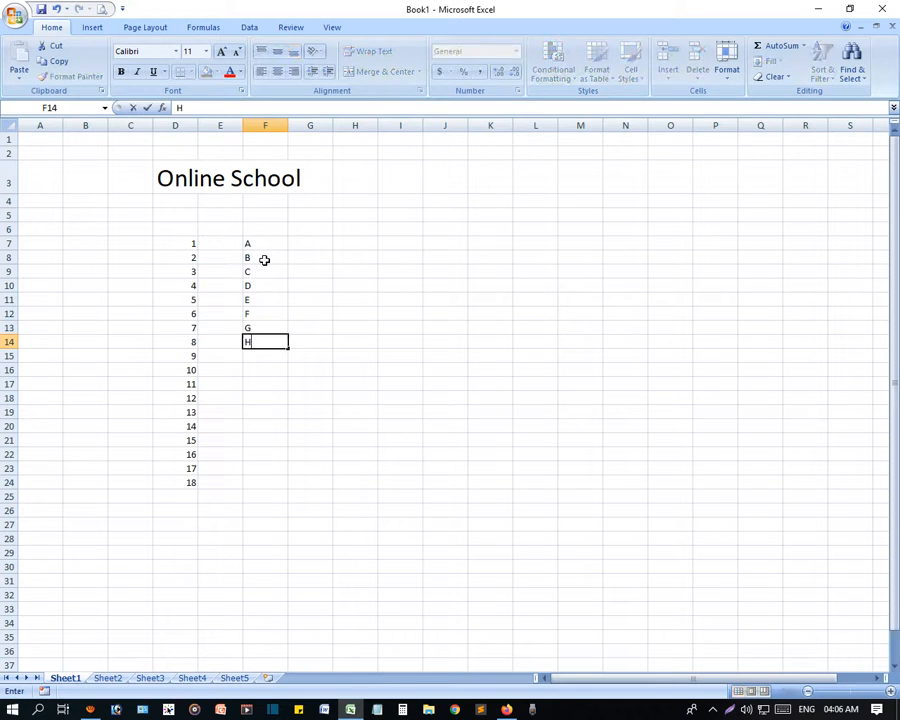
{"action": "key", "text": "Return"}
{"action": "type", "text": "I"}
{"action": "key", "text": "Return"}
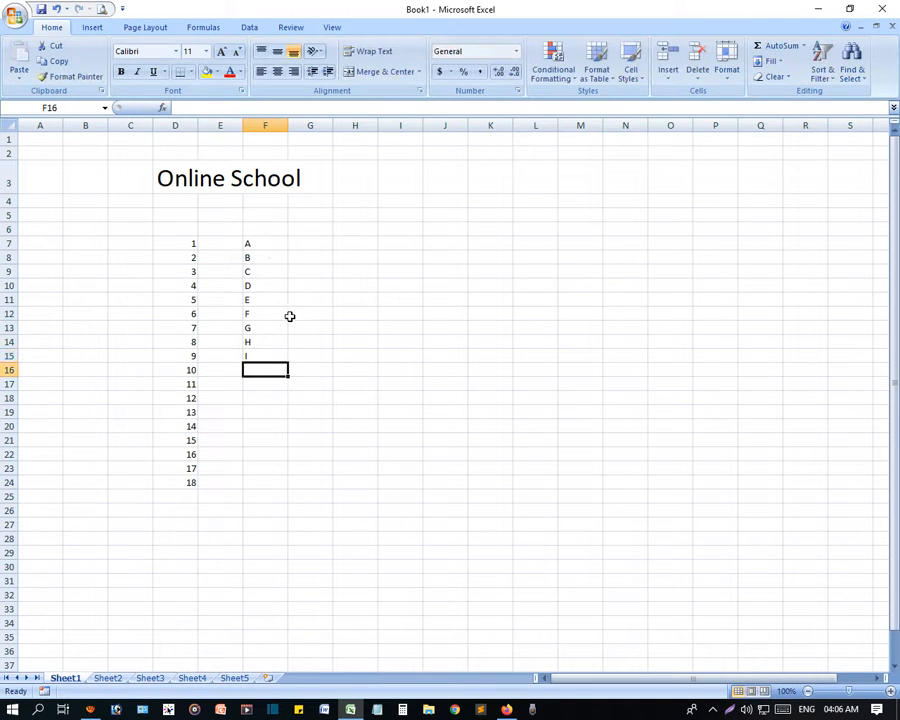
{"action": "left_click", "coordinate": [372, 412]}
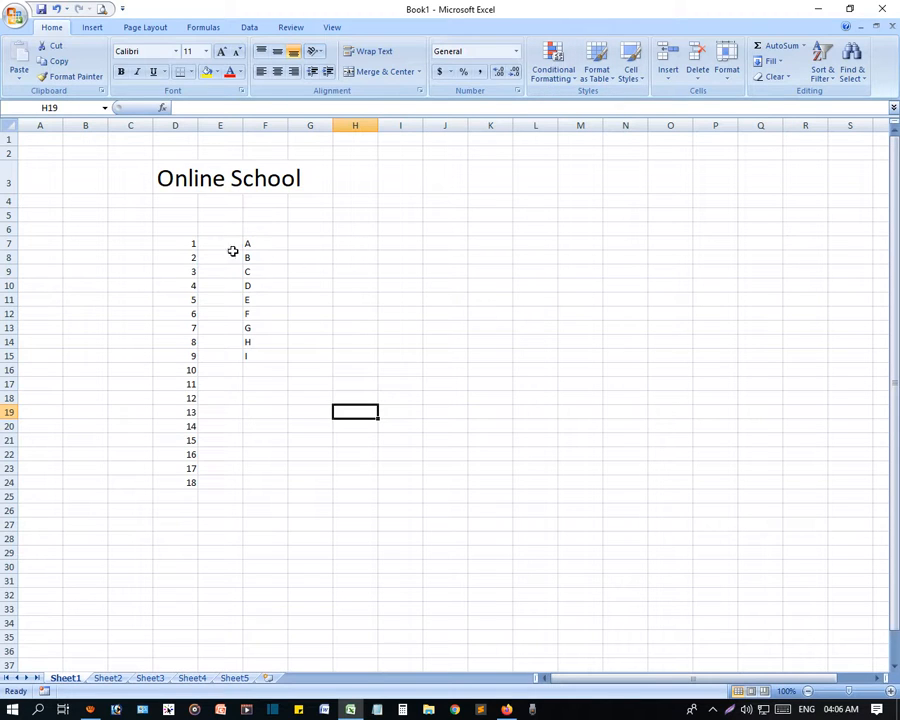
{"action": "left_click_drag", "start_coordinate": [394, 245], "coordinate": [647, 452]}
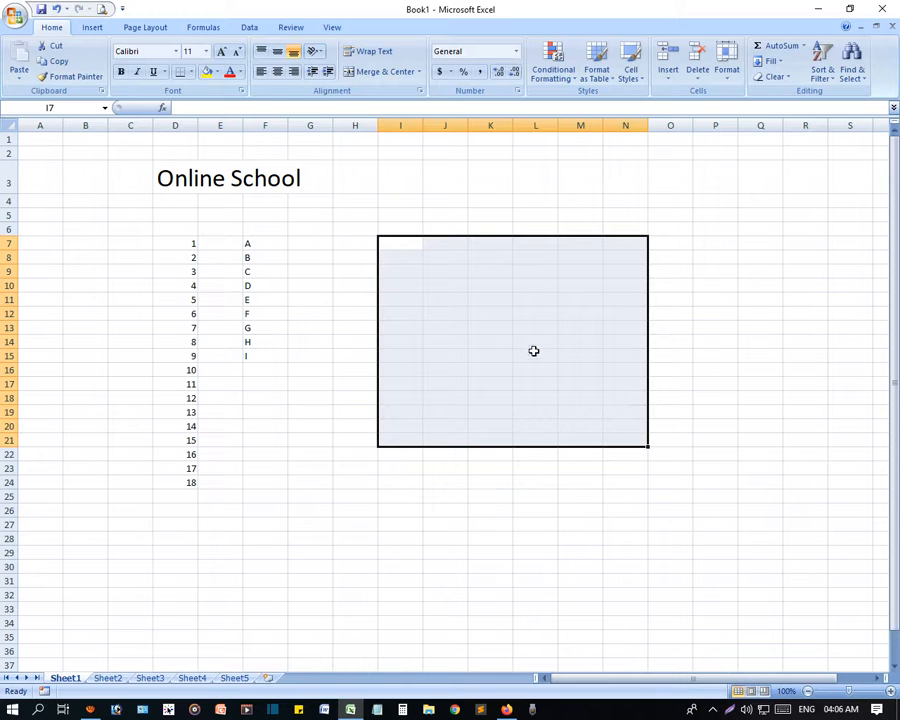
{"action": "left_click", "coordinate": [563, 76]}
{"action": "mouse_move", "coordinate": [632, 101]}
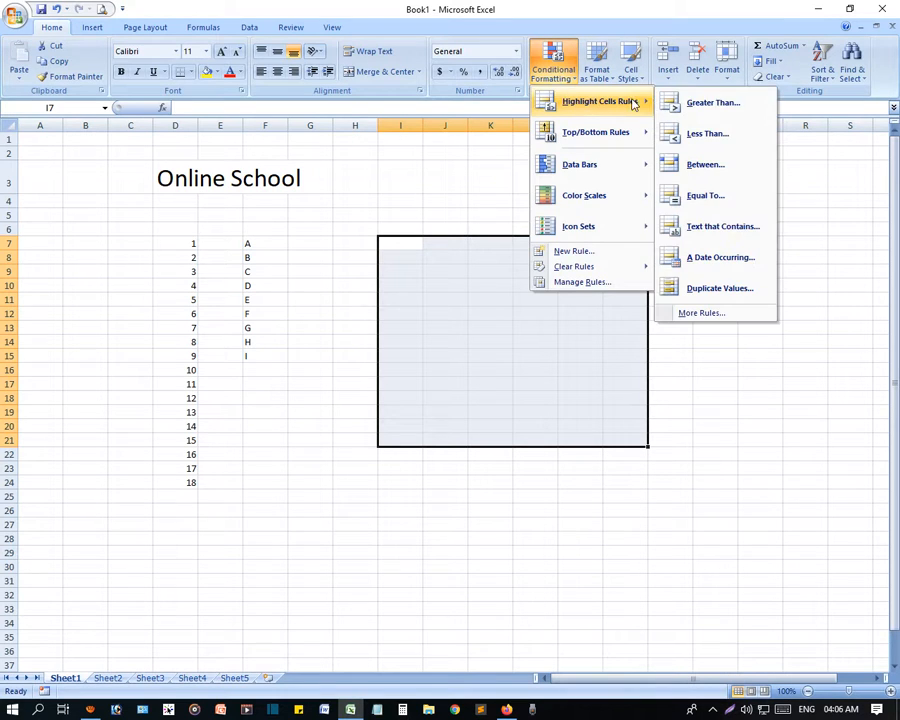
{"action": "left_click", "coordinate": [466, 524]}
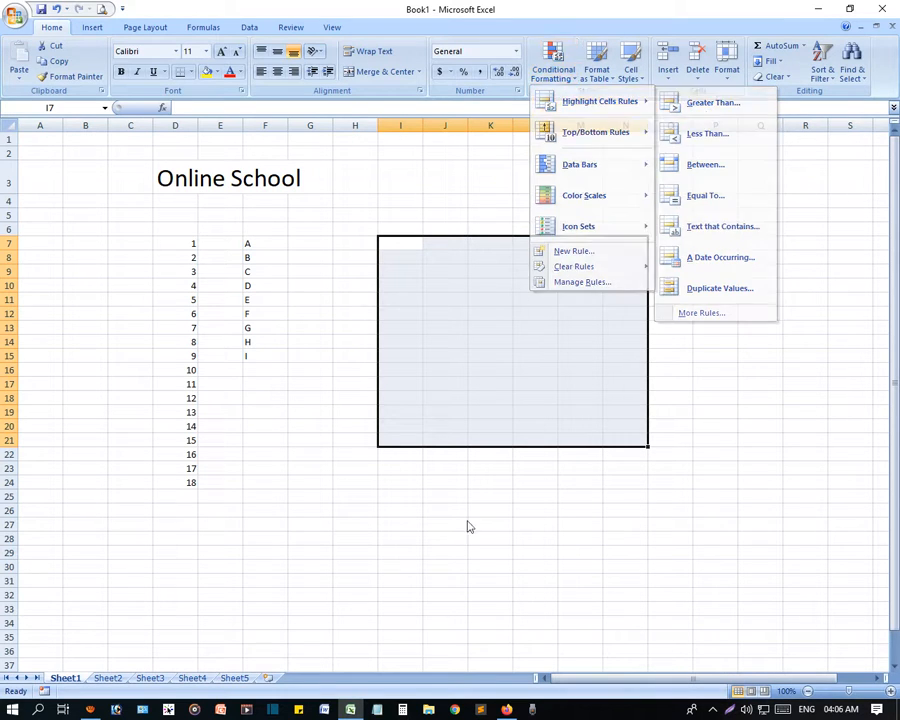
Try a Greater Than 9.5 highlight rule on D7:D24 using Light Red Fill with Dark Red Text, and undo the formatting.
{"action": "left_click_drag", "start_coordinate": [180, 248], "coordinate": [177, 477]}
{"action": "left_click", "coordinate": [558, 77]}
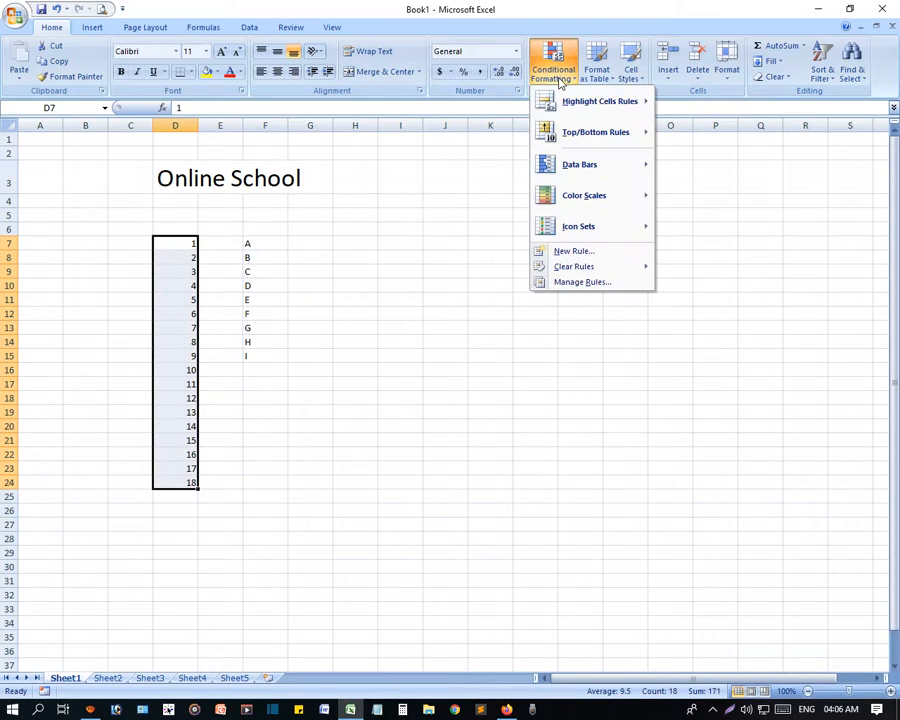
{"action": "mouse_move", "coordinate": [608, 108]}
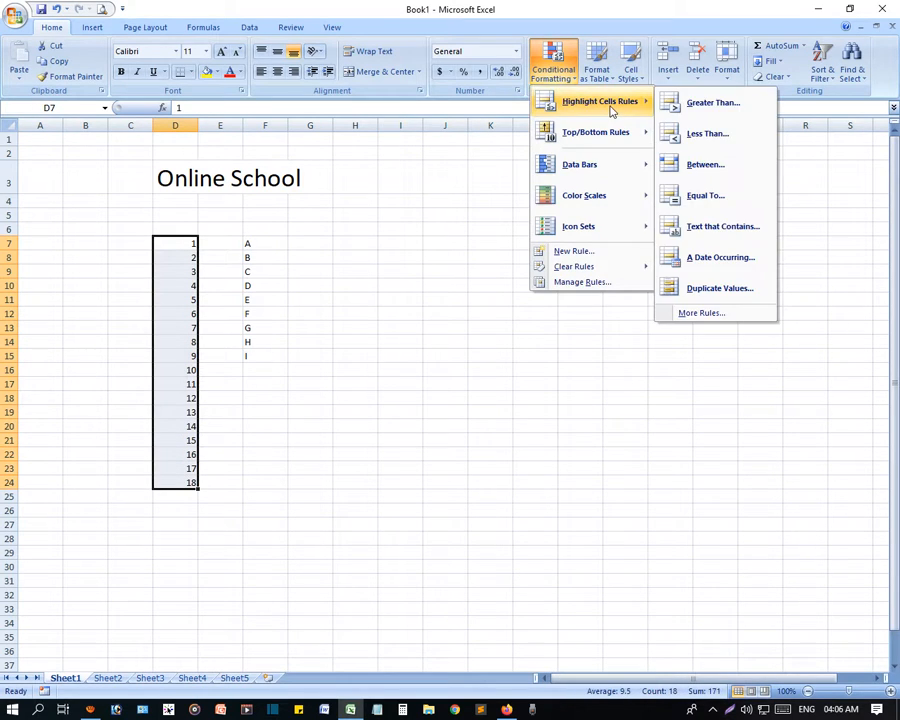
{"action": "left_click", "coordinate": [725, 115]}
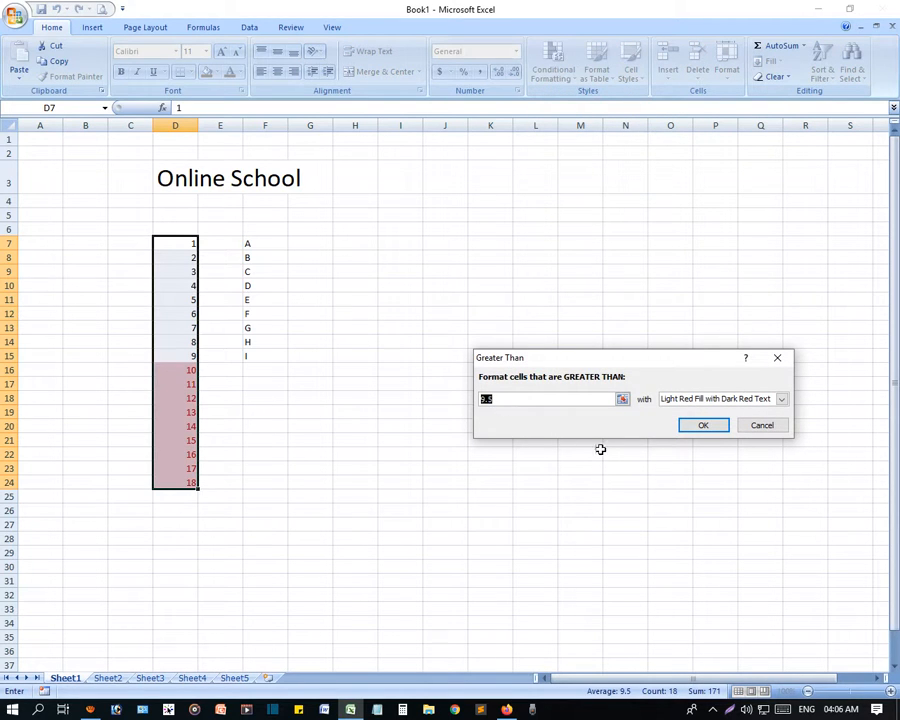
{"action": "left_click", "coordinate": [697, 426]}
{"action": "left_click", "coordinate": [341, 432]}
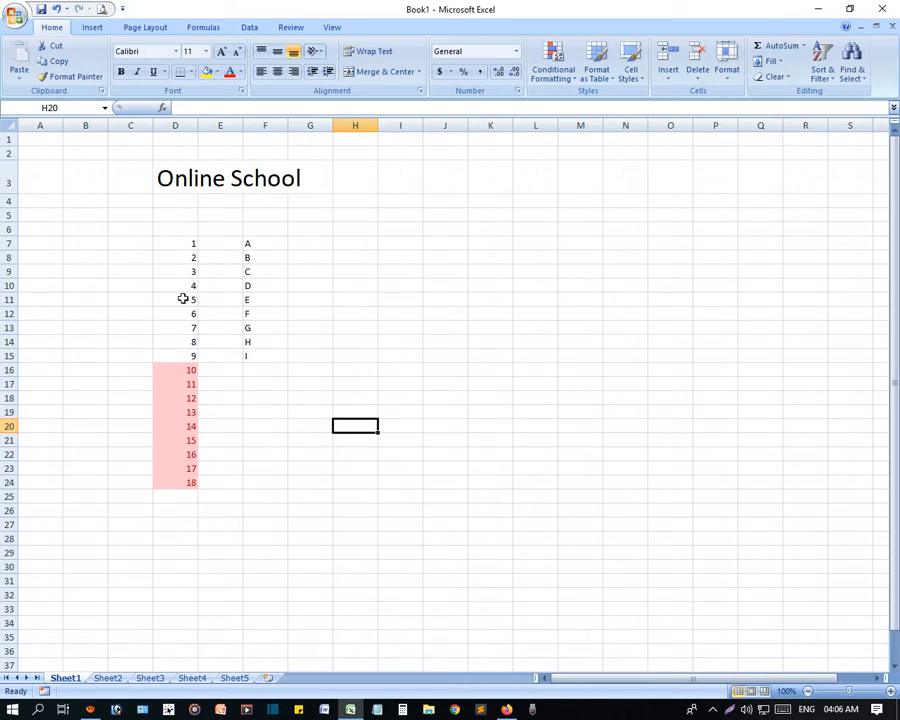
{"action": "key", "text": "ctrl+z"}
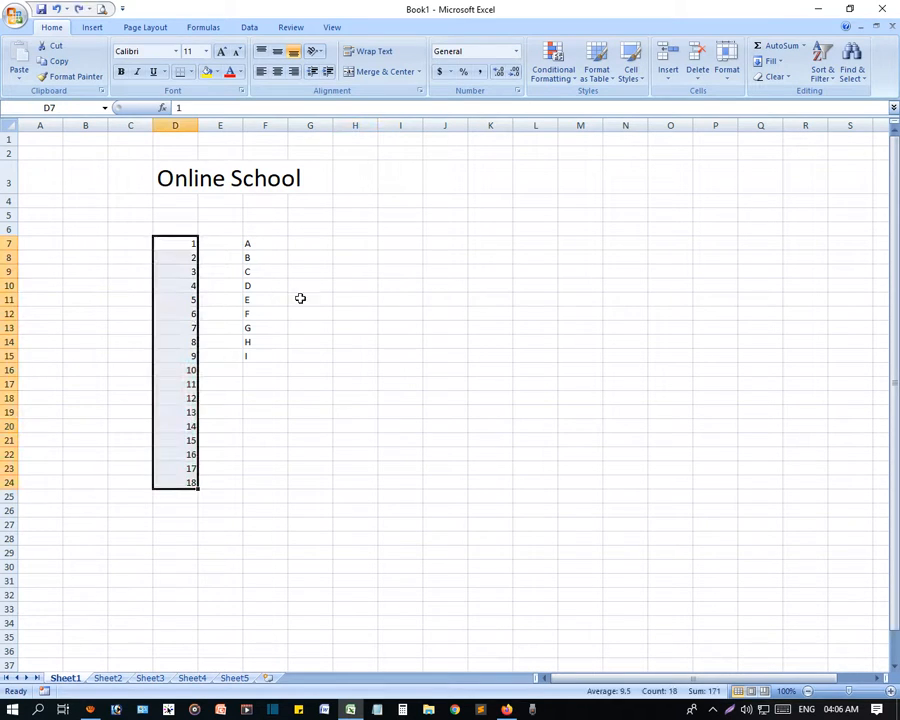
Set up a Less Than highlight rule on D7:D24 with a limit of 5.
{"action": "left_click", "coordinate": [553, 62]}
{"action": "mouse_move", "coordinate": [604, 116]}
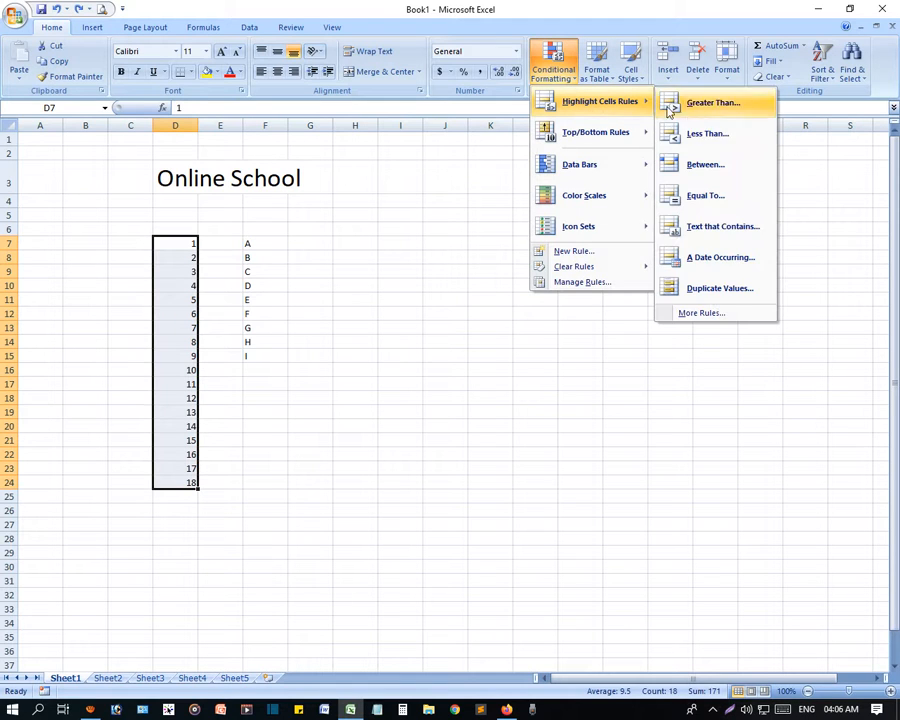
{"action": "left_click", "coordinate": [697, 136]}
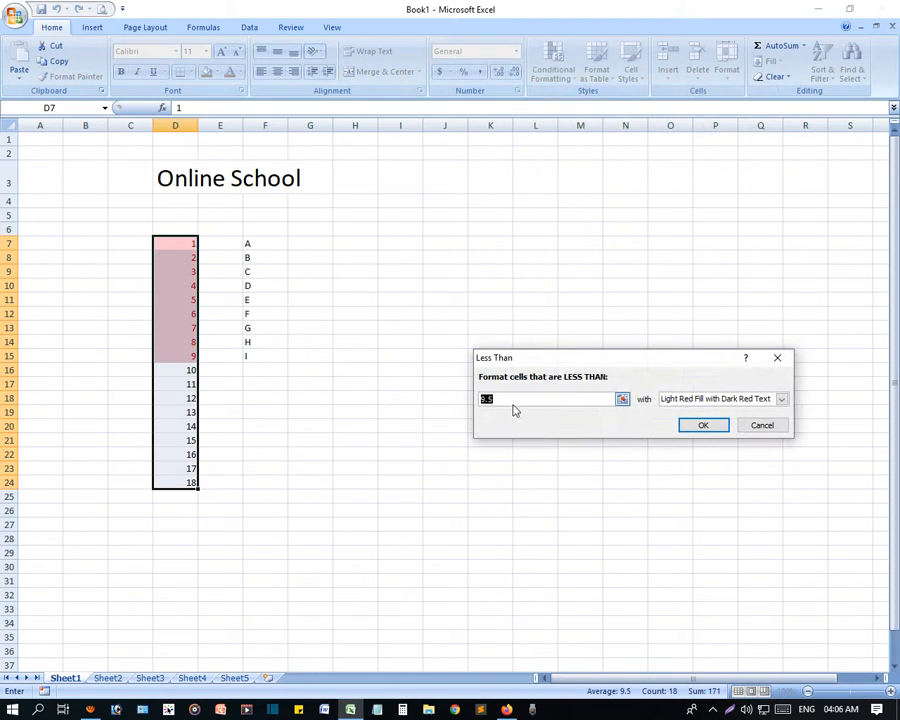
{"action": "key", "text": "BackSpace"}
{"action": "key", "text": "BackSpace"}
{"action": "key", "text": "BackSpace"}
{"action": "type", "text": "5"}
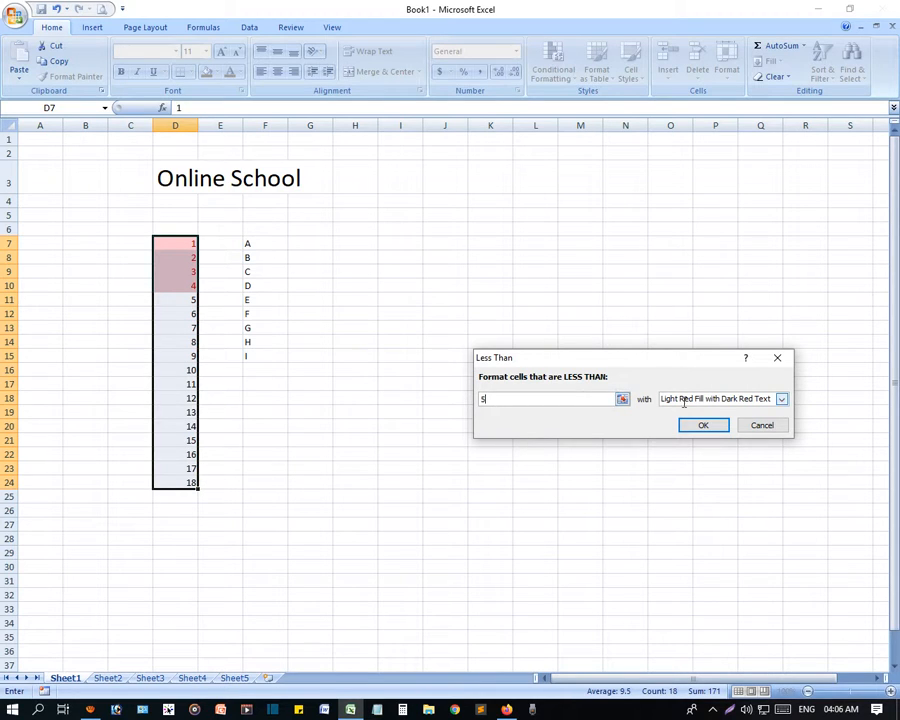
Preview the Less Than rule with yellow fill, green fill, Light Red Fill, Red Text and Red Border formats in turn.
{"action": "left_click", "coordinate": [781, 399]}
{"action": "left_click", "coordinate": [700, 420]}
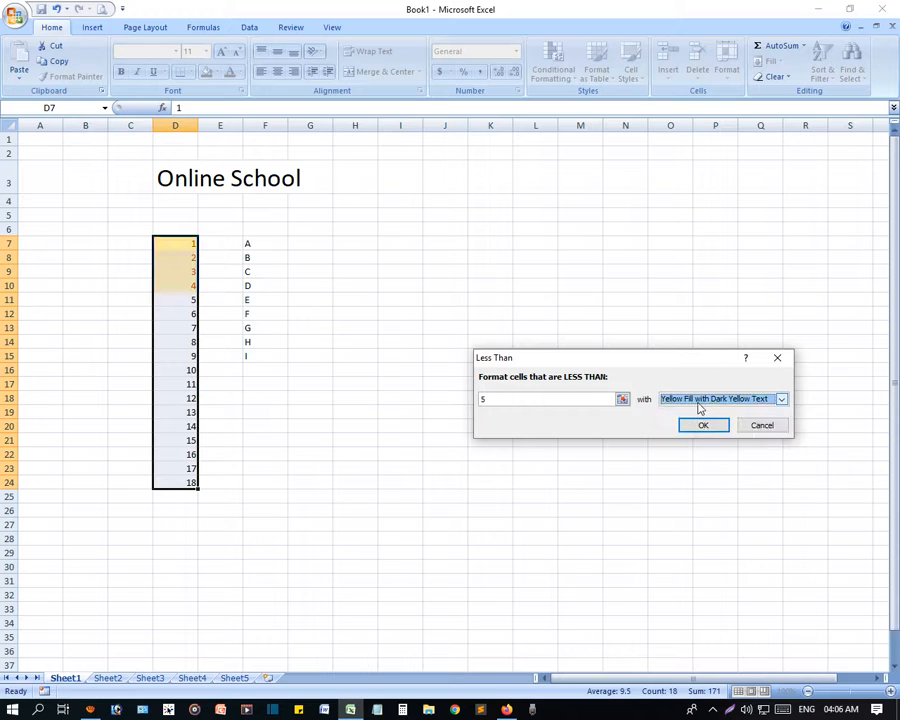
{"action": "left_click", "coordinate": [700, 401]}
{"action": "left_click", "coordinate": [700, 428]}
{"action": "left_click", "coordinate": [705, 399]}
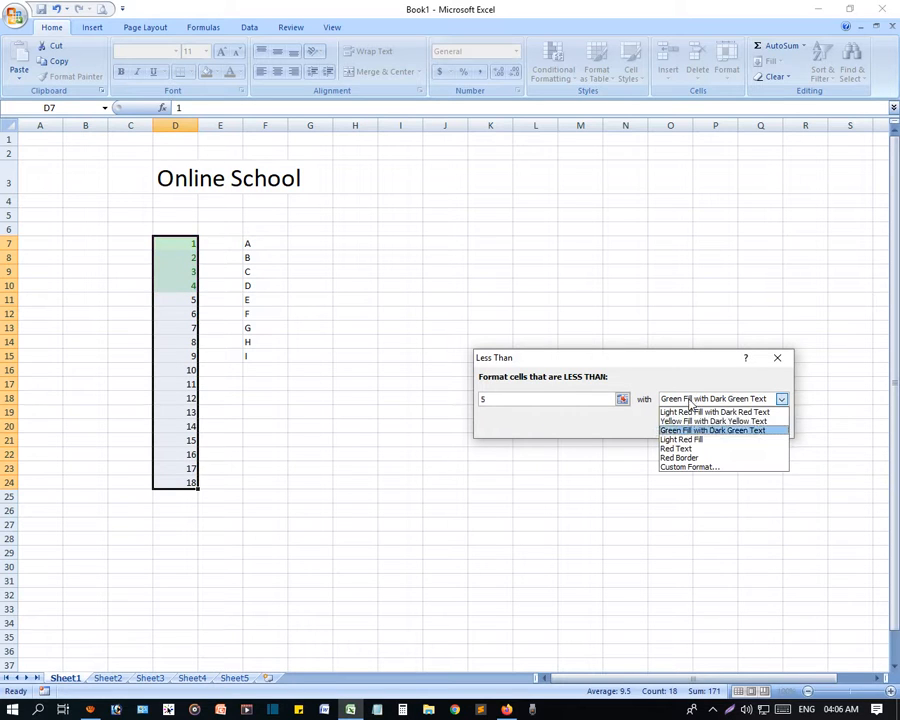
{"action": "left_click", "coordinate": [679, 441]}
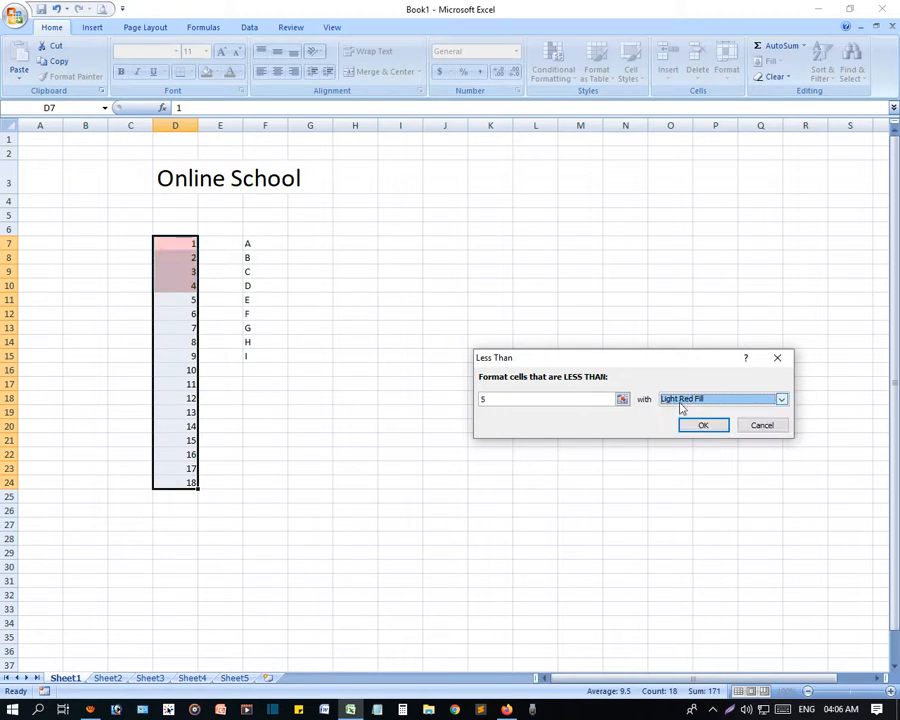
{"action": "left_click", "coordinate": [700, 399]}
{"action": "left_click", "coordinate": [684, 449]}
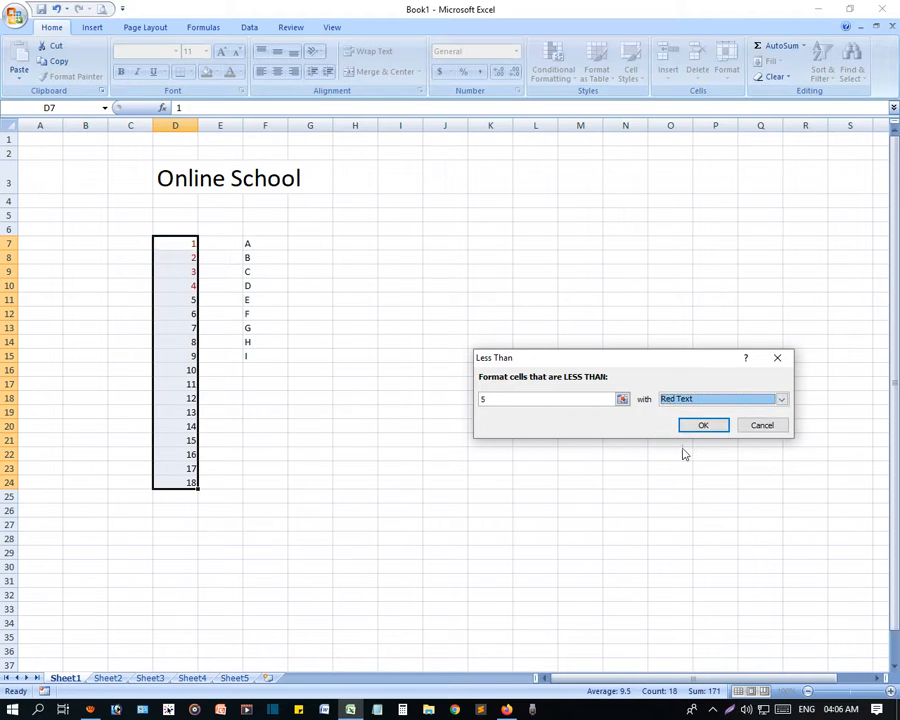
{"action": "left_click", "coordinate": [676, 399]}
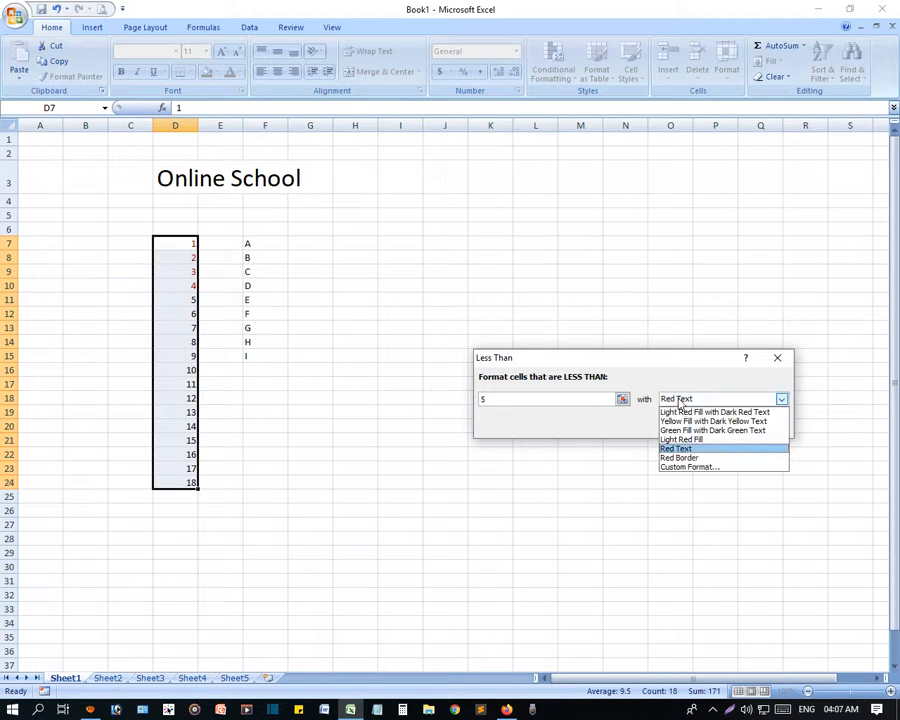
{"action": "left_click", "coordinate": [687, 459]}
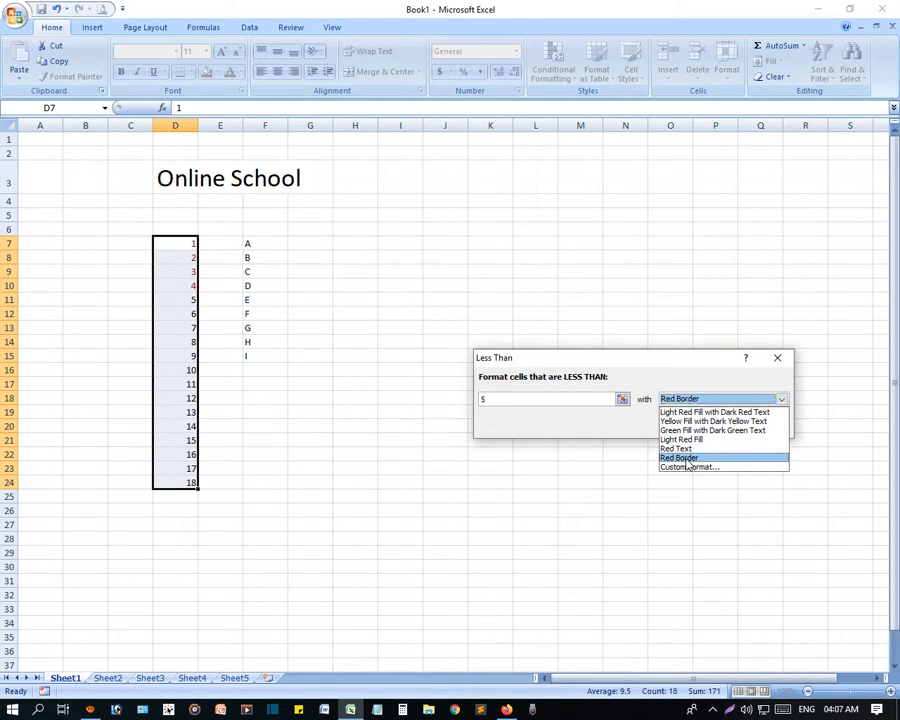
Look through the custom format's Font, Border and Fill settings, and cancel the format and the Less Than rule.
{"action": "left_click", "coordinate": [688, 402]}
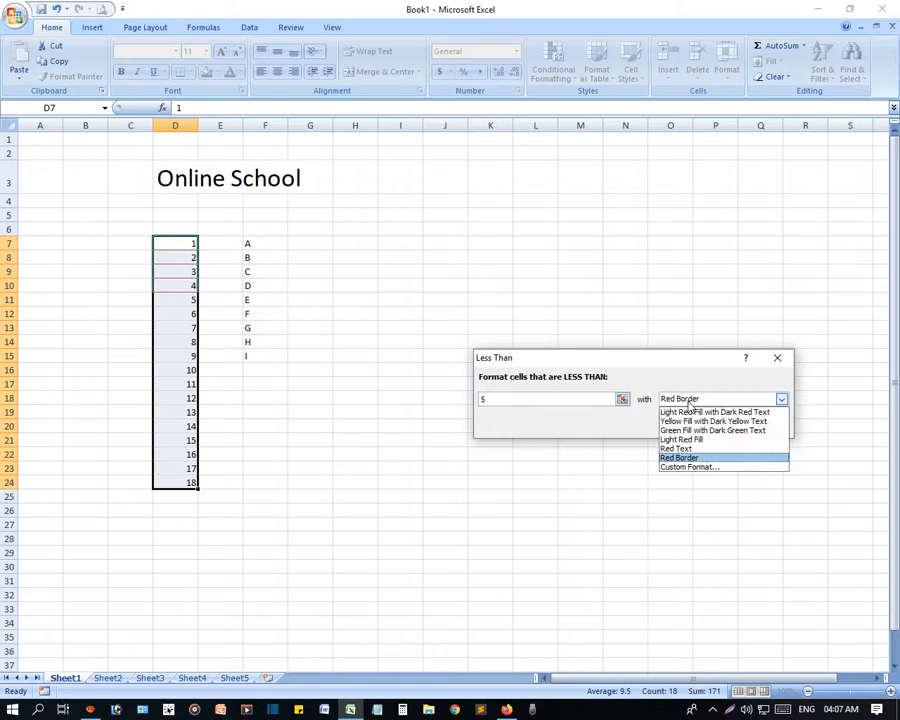
{"action": "left_click", "coordinate": [682, 468]}
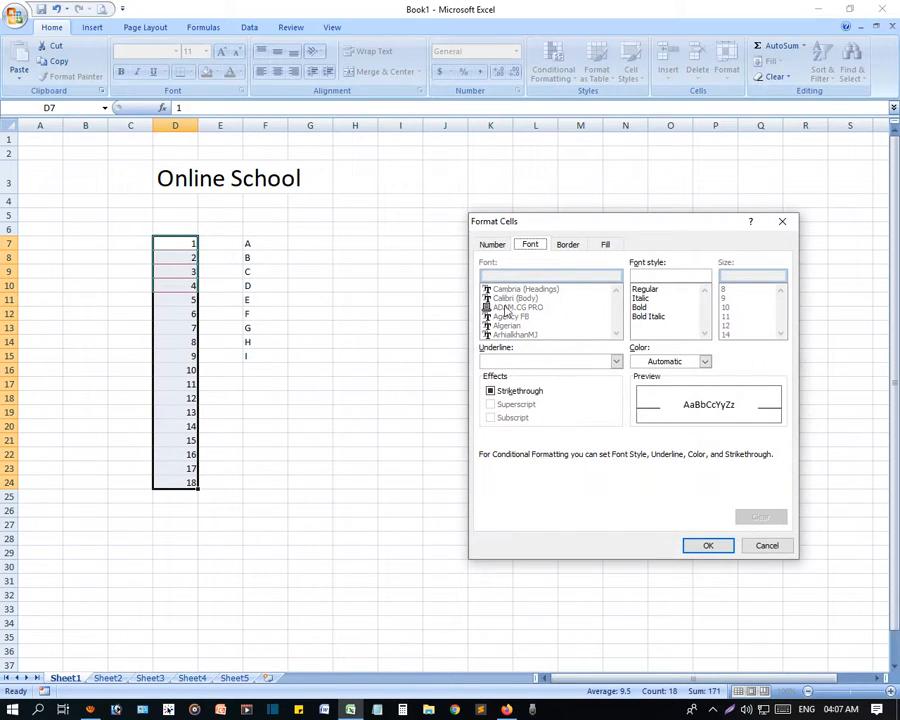
{"action": "left_click", "coordinate": [567, 244]}
{"action": "left_click", "coordinate": [538, 245]}
{"action": "left_click", "coordinate": [606, 246]}
{"action": "left_click", "coordinate": [538, 247]}
{"action": "left_click", "coordinate": [767, 546]}
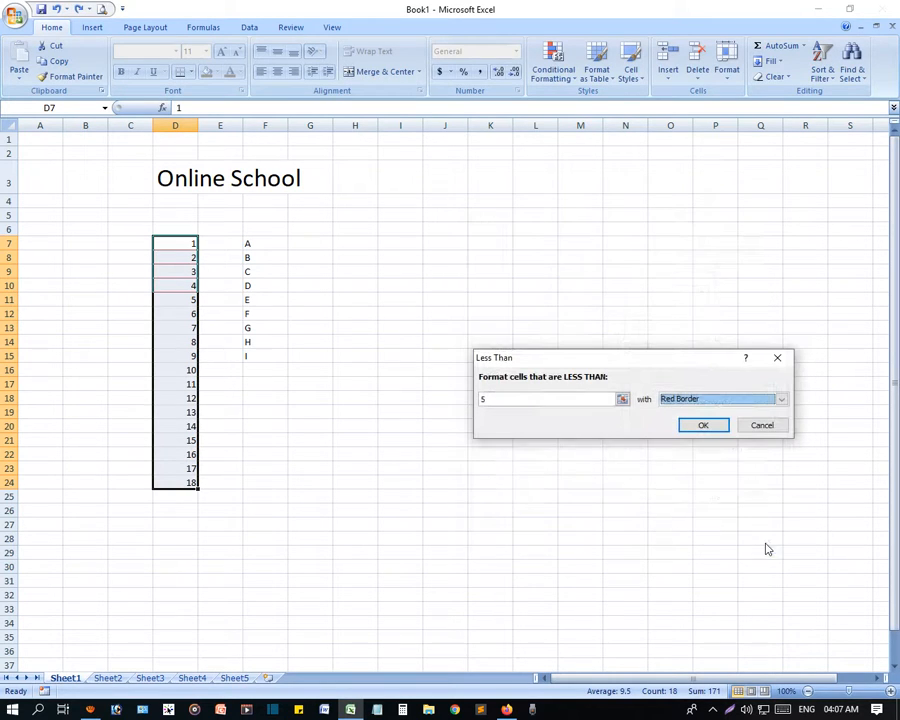
{"action": "left_click", "coordinate": [760, 426]}
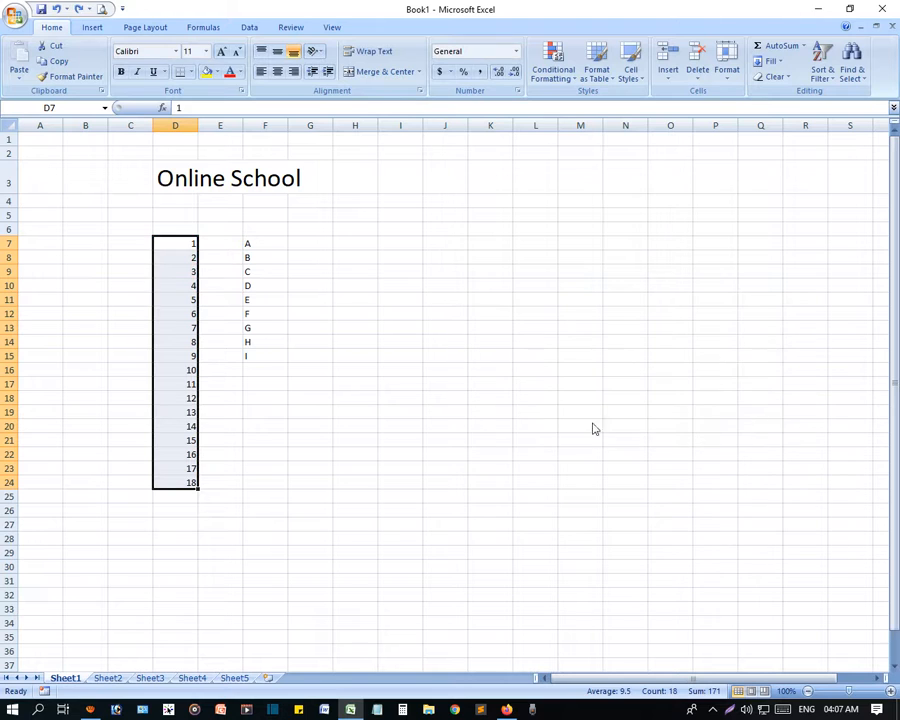
Try a Greater Than 15 highlight rule on D7:D24 with Yellow Fill with Dark Yellow Text and Red Border, and cancel the rule.
{"action": "left_click", "coordinate": [553, 62]}
{"action": "mouse_move", "coordinate": [597, 104]}
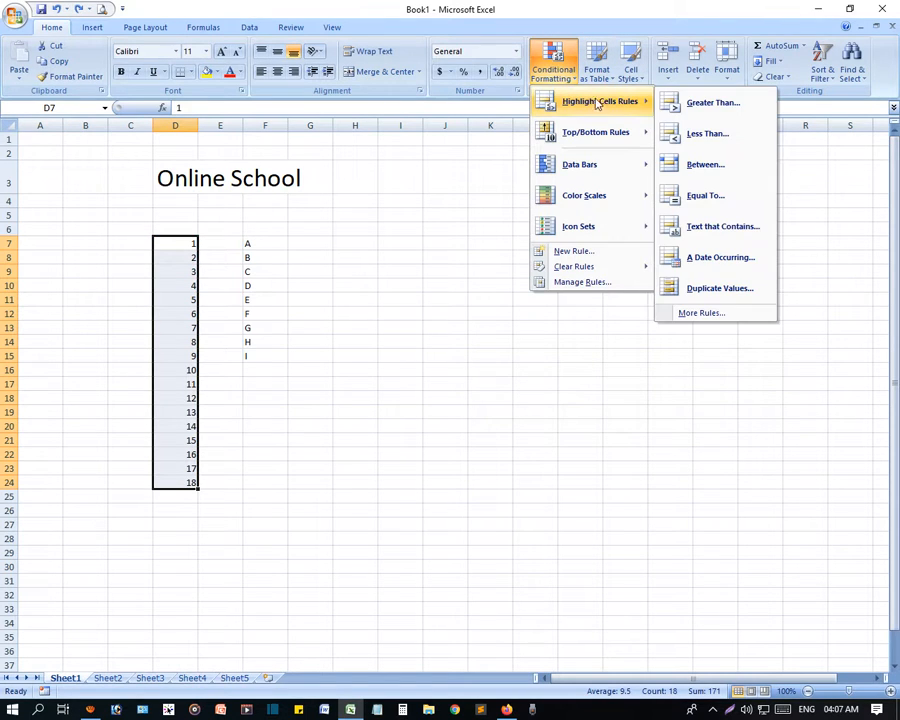
{"action": "left_click", "coordinate": [700, 103]}
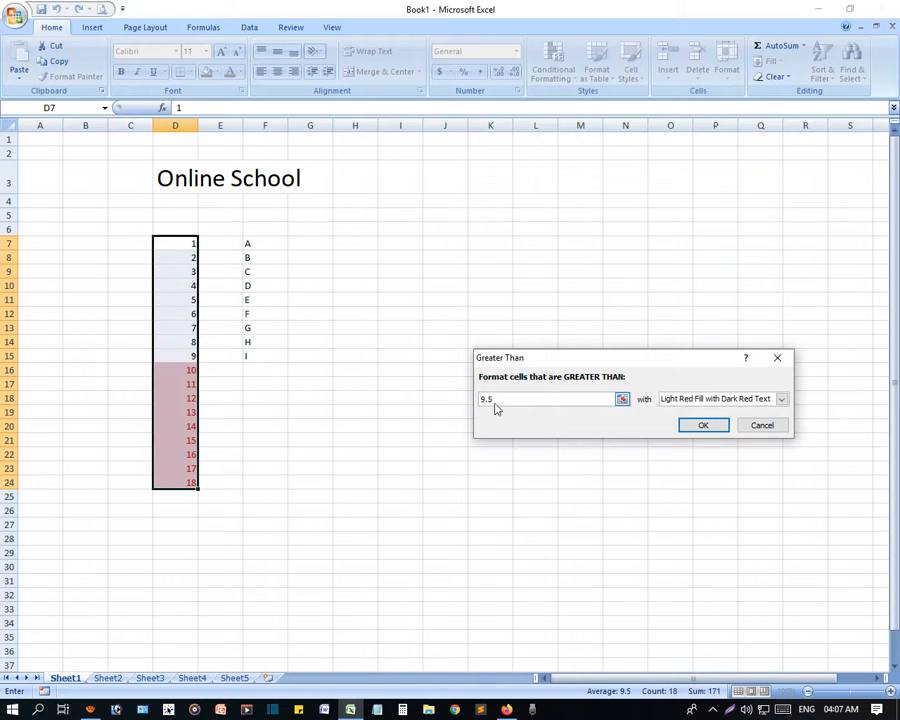
{"action": "left_click_drag", "start_coordinate": [496, 408], "coordinate": [476, 398]}
{"action": "type", "text": "15"}
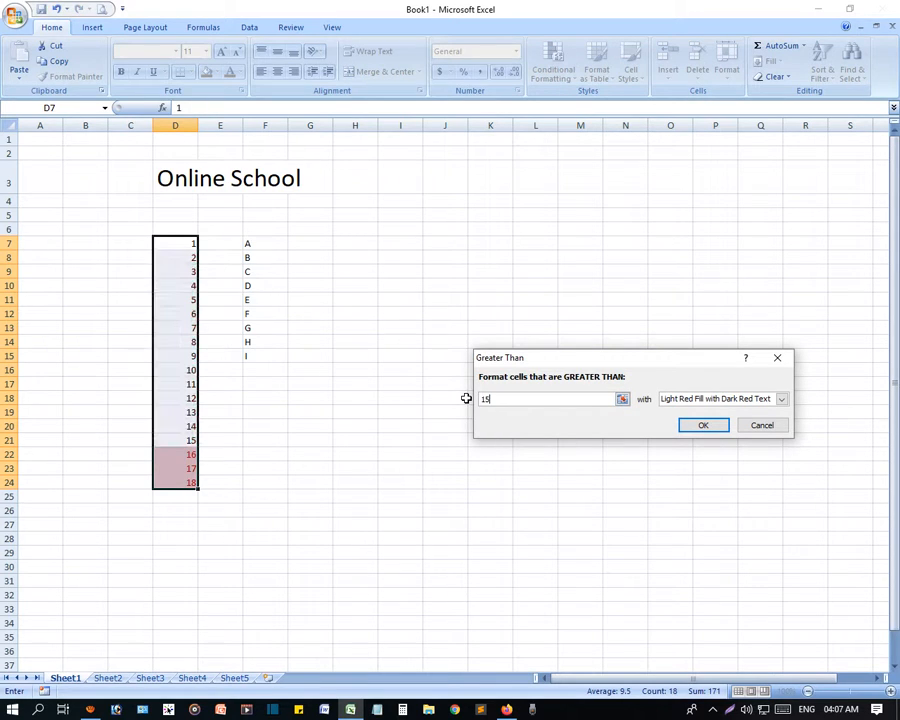
{"action": "left_click", "coordinate": [782, 399]}
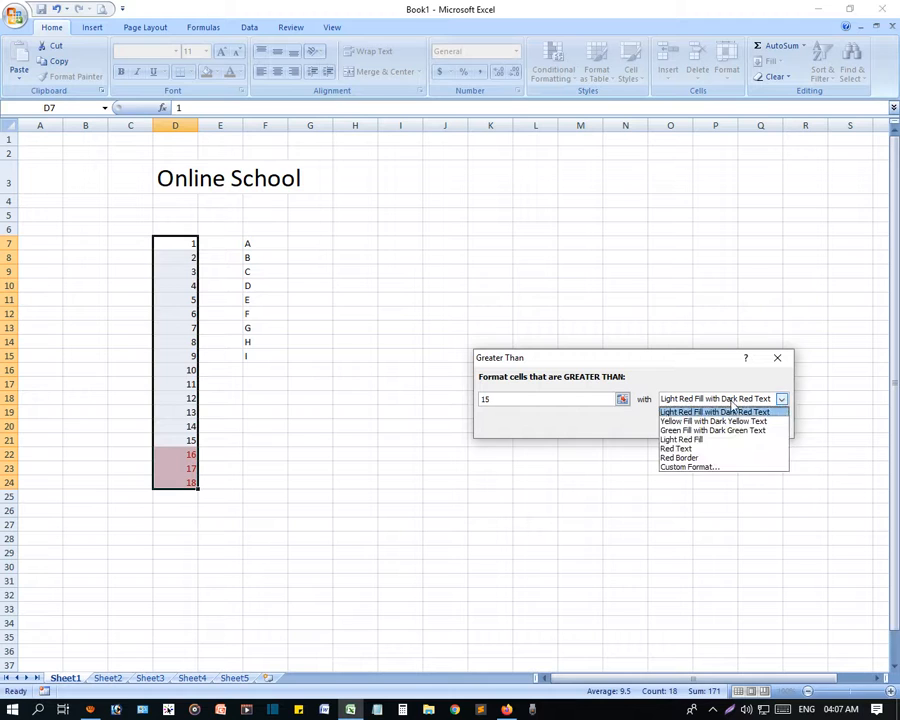
{"action": "left_click", "coordinate": [712, 421]}
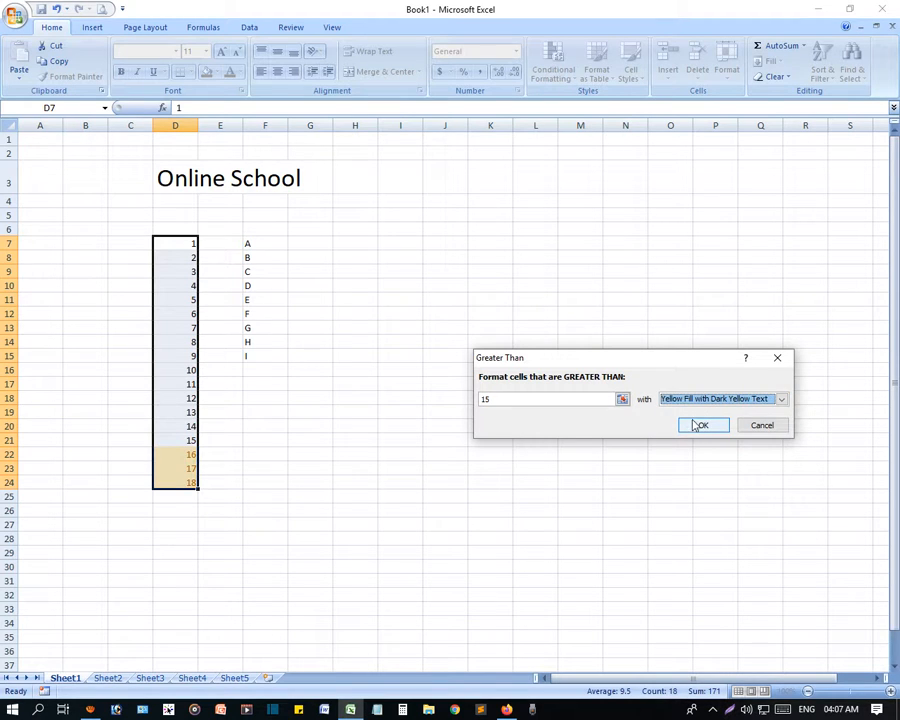
{"action": "left_click", "coordinate": [782, 399]}
{"action": "left_click", "coordinate": [688, 456]}
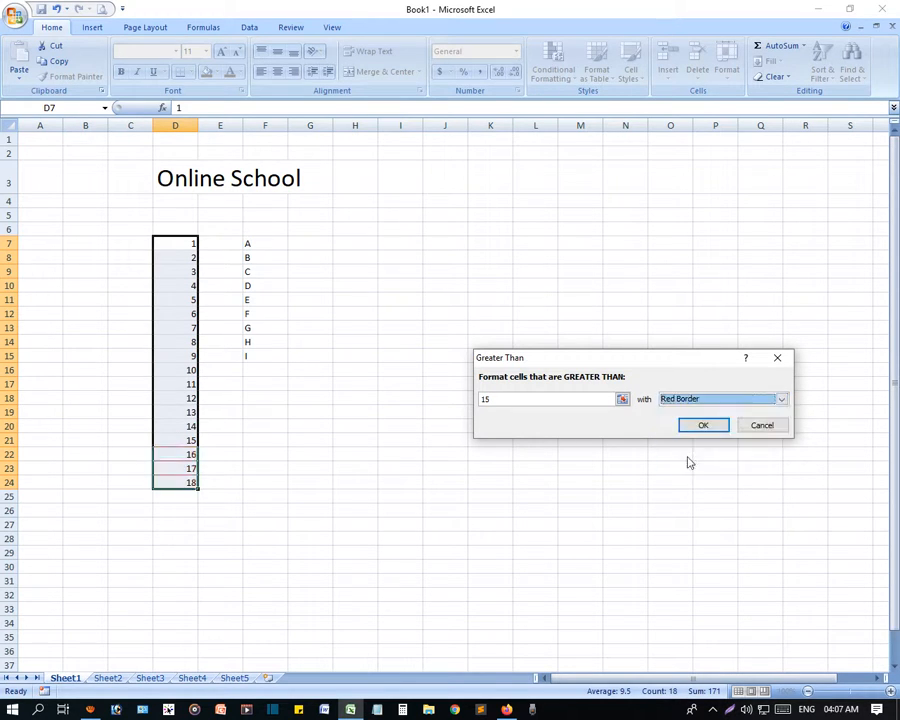
{"action": "left_click", "coordinate": [762, 428]}
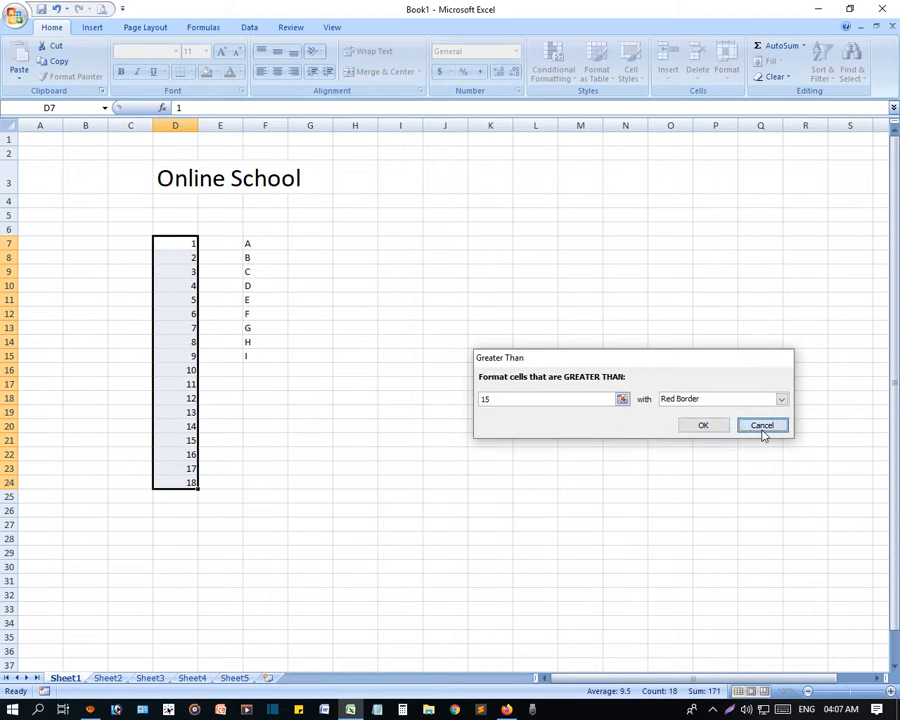
Set up a Between highlight rule on D7:D24 with the limits 10 and 15.
{"action": "left_click", "coordinate": [553, 68]}
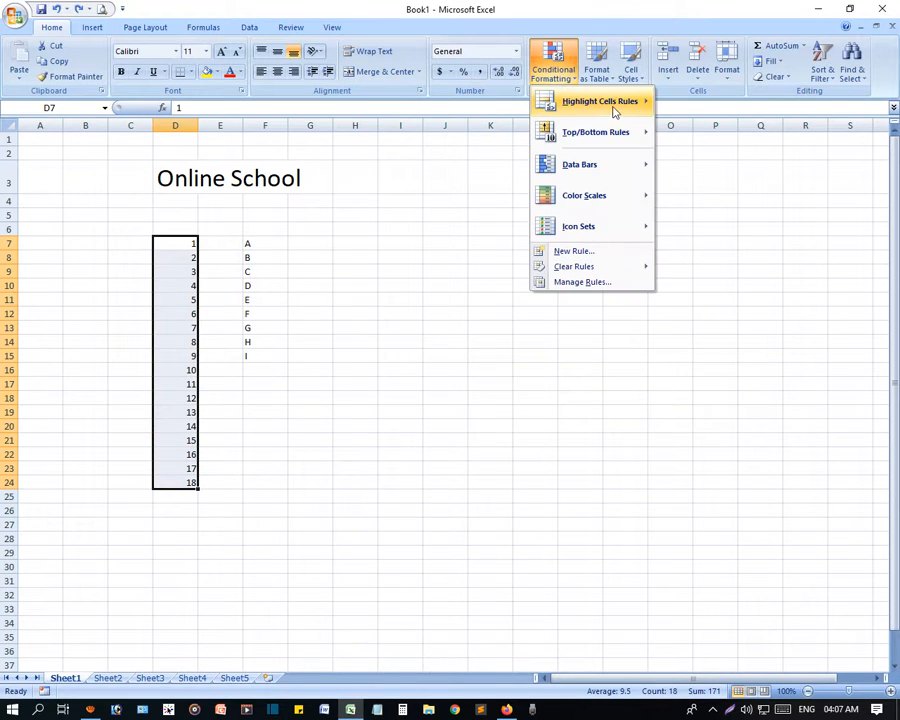
{"action": "mouse_move", "coordinate": [615, 110]}
{"action": "left_click", "coordinate": [712, 166]}
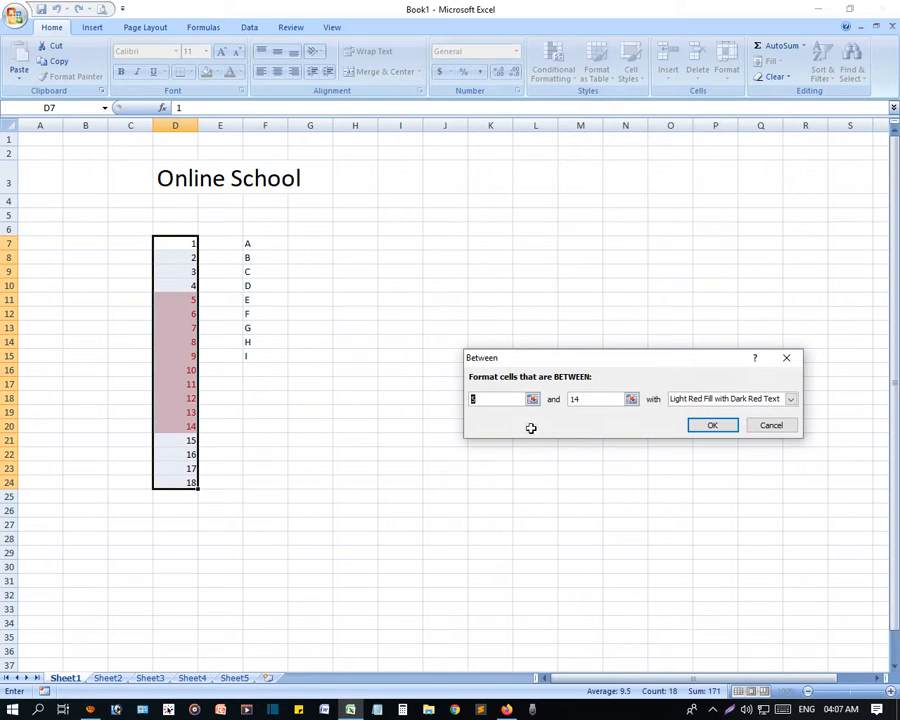
{"action": "left_click", "coordinate": [488, 403]}
{"action": "type", "text": "10"}
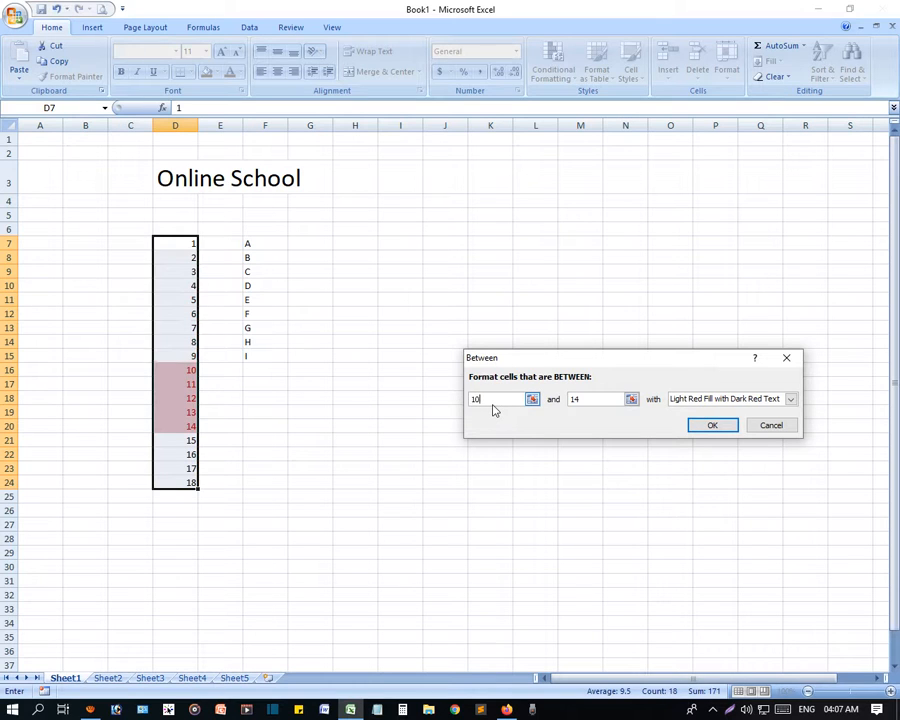
{"action": "left_click_drag", "start_coordinate": [588, 405], "coordinate": [558, 402]}
{"action": "type", "text": "15"}
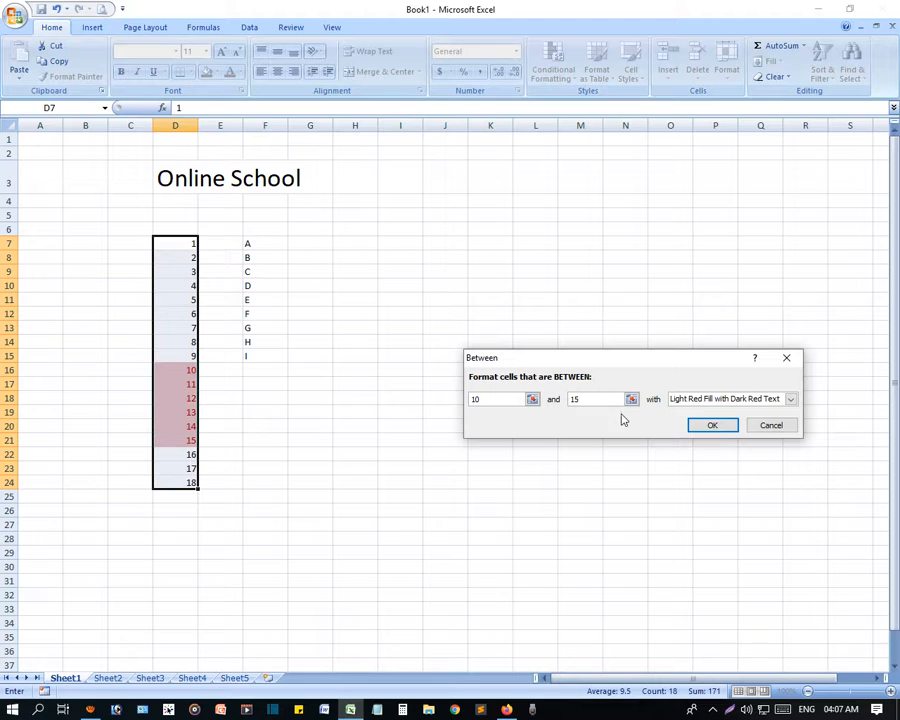
Preview the Between rule with yellow fill, green fill, Light Red Fill and Light Red Fill with Dark Red Text, and cancel the rule.
{"action": "left_click", "coordinate": [698, 400]}
{"action": "left_click", "coordinate": [700, 416]}
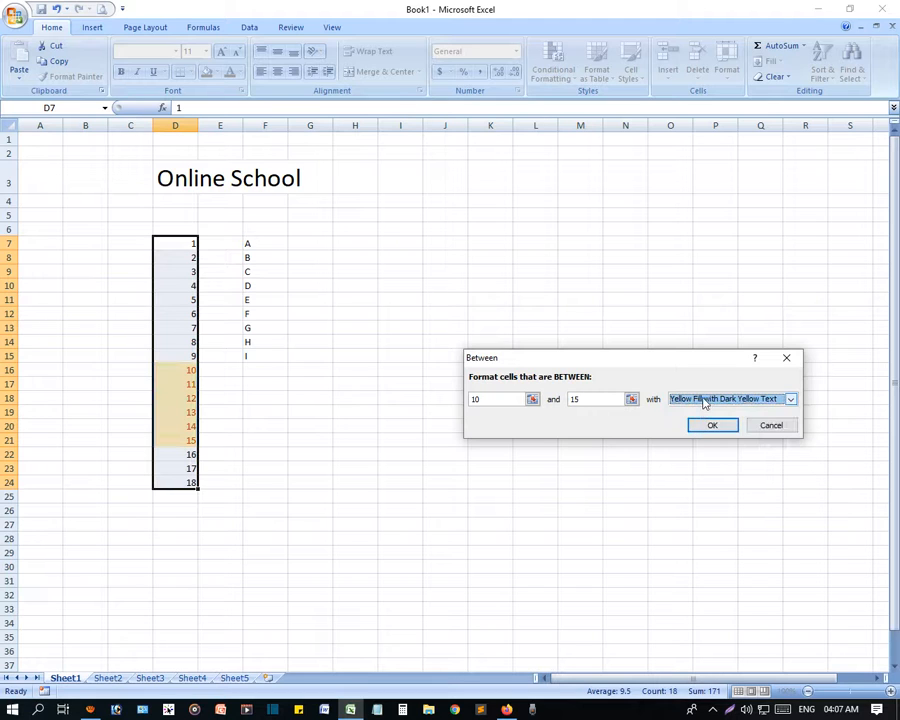
{"action": "left_click", "coordinate": [705, 401]}
{"action": "left_click", "coordinate": [709, 430]}
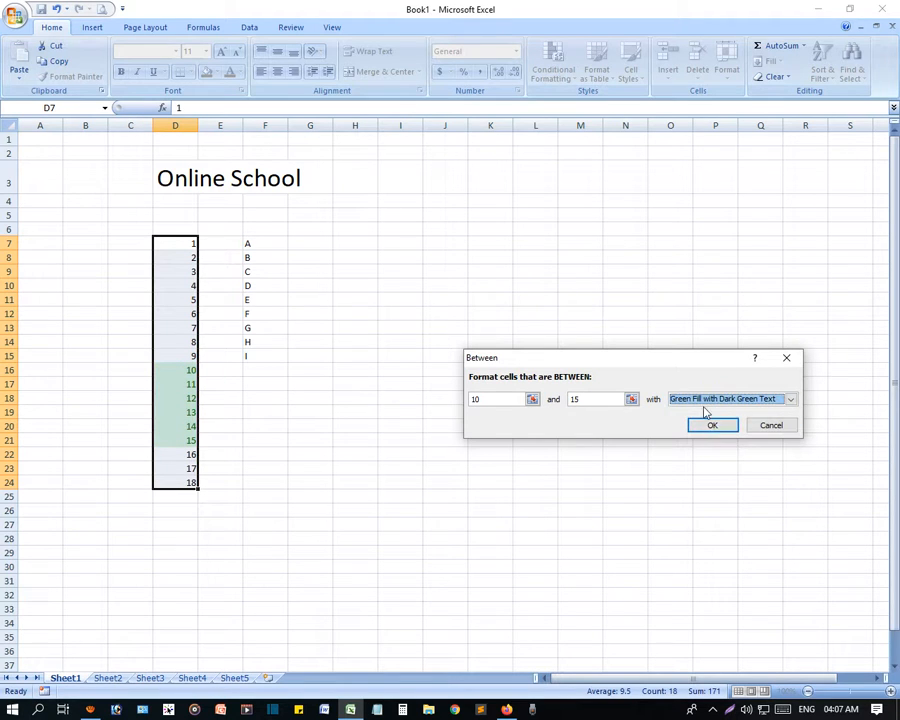
{"action": "left_click", "coordinate": [702, 399]}
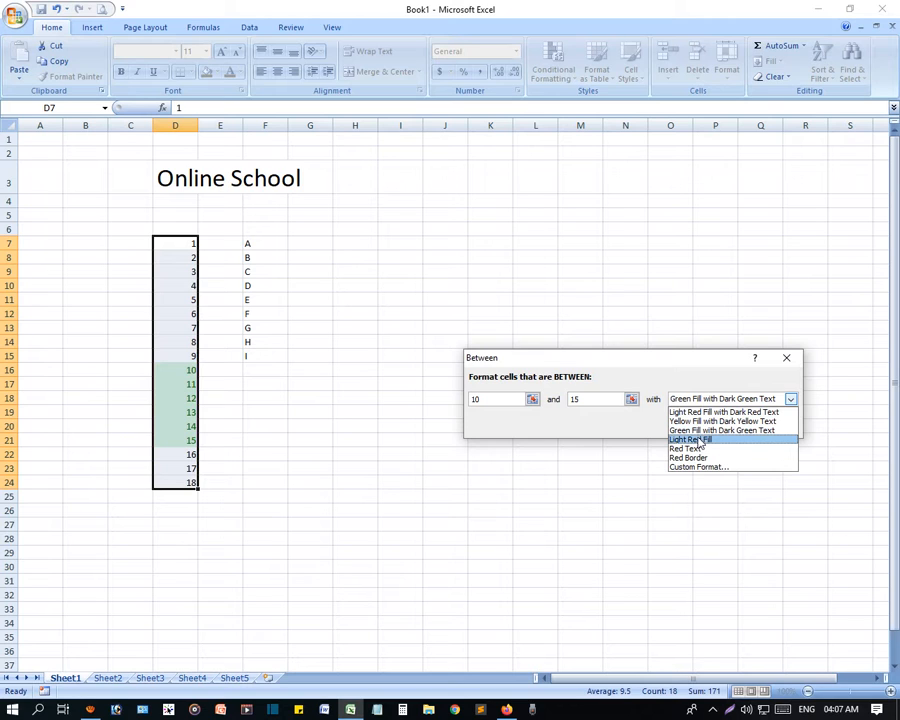
{"action": "left_click", "coordinate": [702, 441]}
{"action": "left_click", "coordinate": [705, 400]}
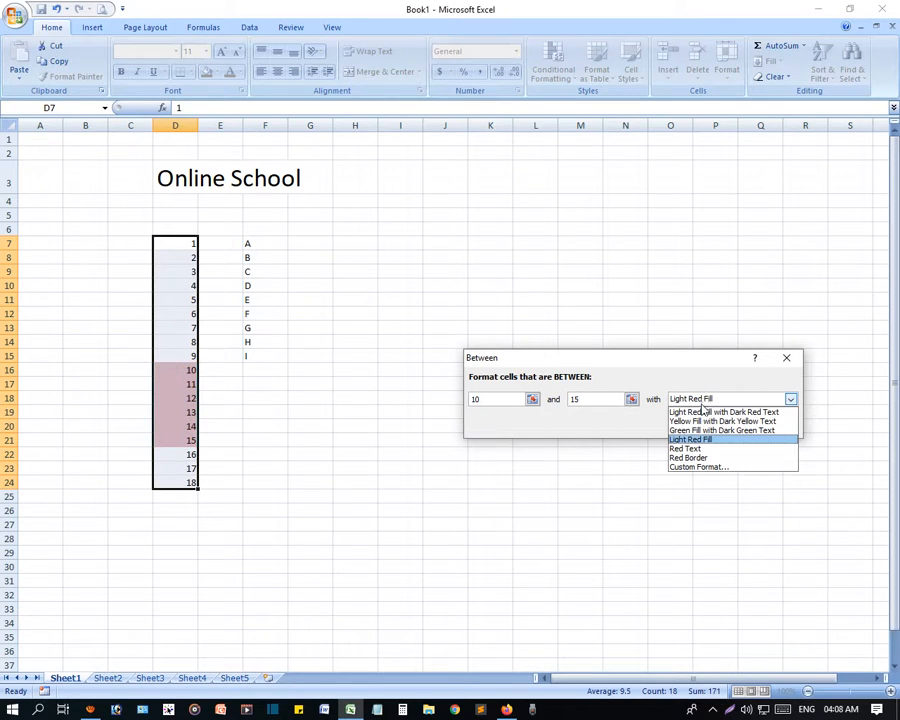
{"action": "left_click", "coordinate": [705, 412]}
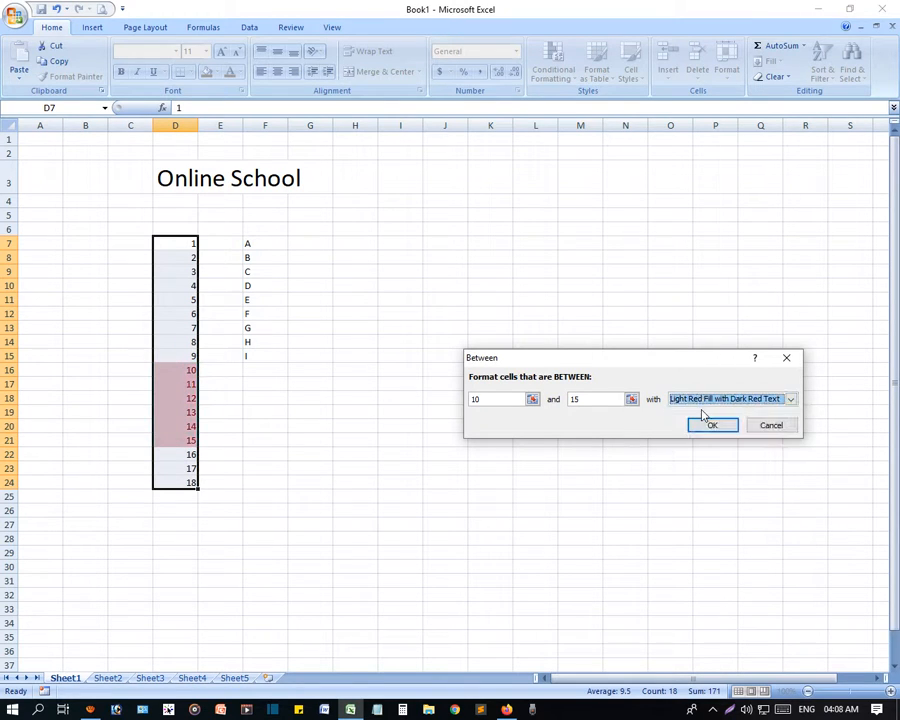
{"action": "left_click", "coordinate": [777, 426]}
{"action": "left_click", "coordinate": [565, 78]}
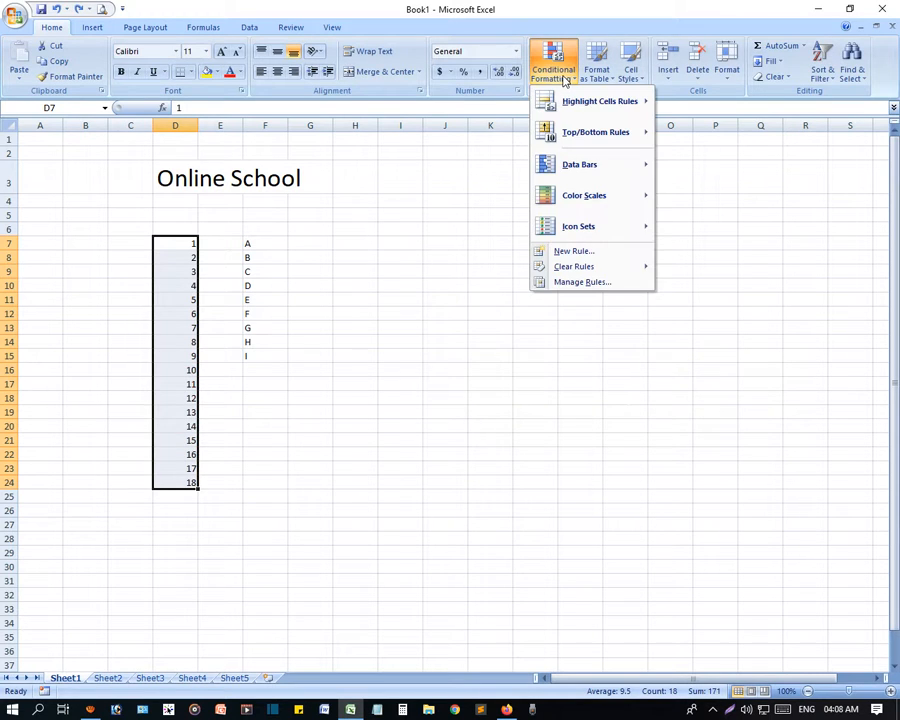
{"action": "mouse_move", "coordinate": [600, 101]}
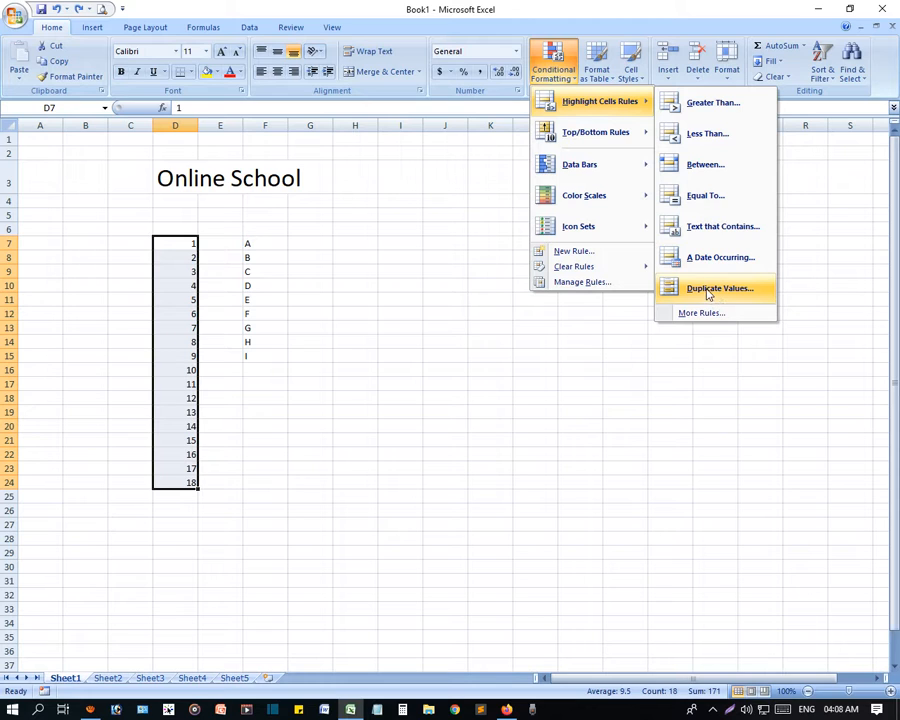
{"action": "left_click", "coordinate": [486, 413]}
Enter 10 in cell D25, directly below the number series.
{"action": "left_click", "coordinate": [185, 495]}
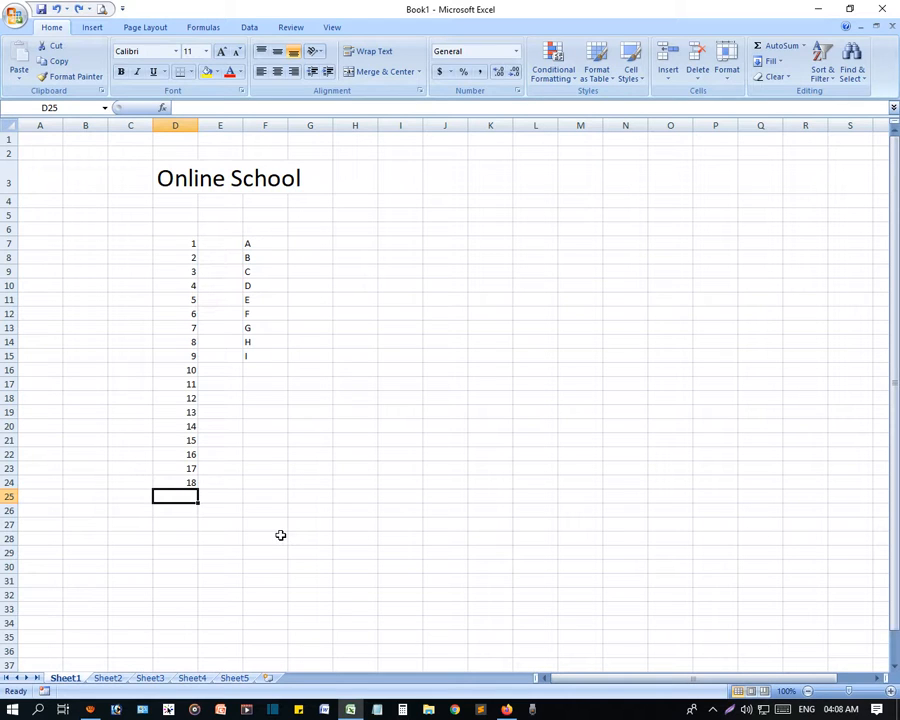
{"action": "type", "text": "10"}
{"action": "key", "text": "Return"}
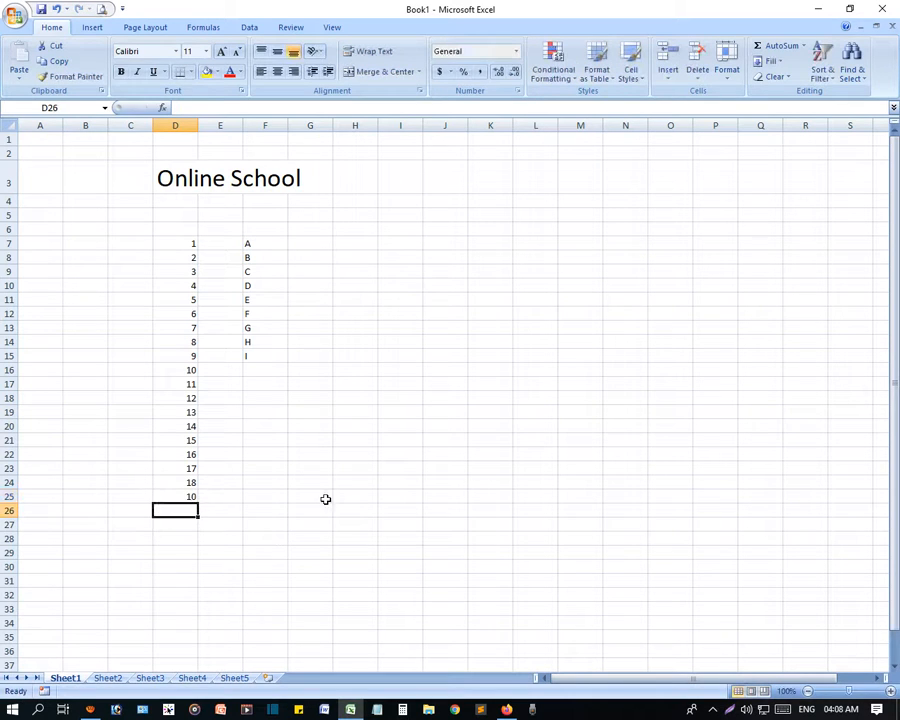
Highlight duplicate values in D7:D26, trying the yellow fill format before applying Green Fill with Dark Green Text.
{"action": "left_click_drag", "start_coordinate": [178, 244], "coordinate": [181, 500]}
{"action": "left_click", "coordinate": [550, 72]}
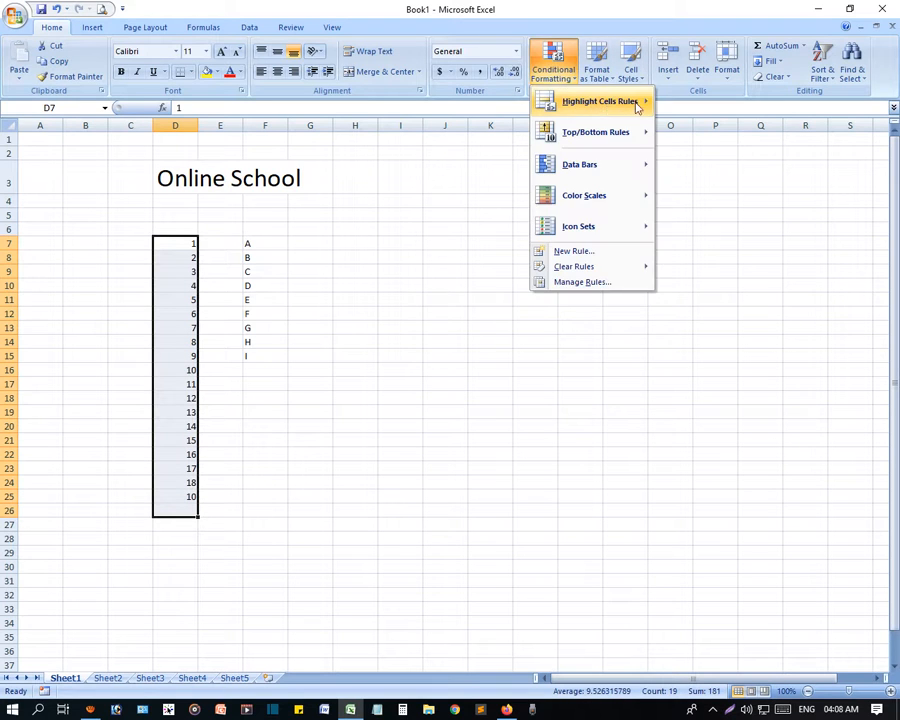
{"action": "mouse_move", "coordinate": [637, 101]}
{"action": "left_click", "coordinate": [720, 289]}
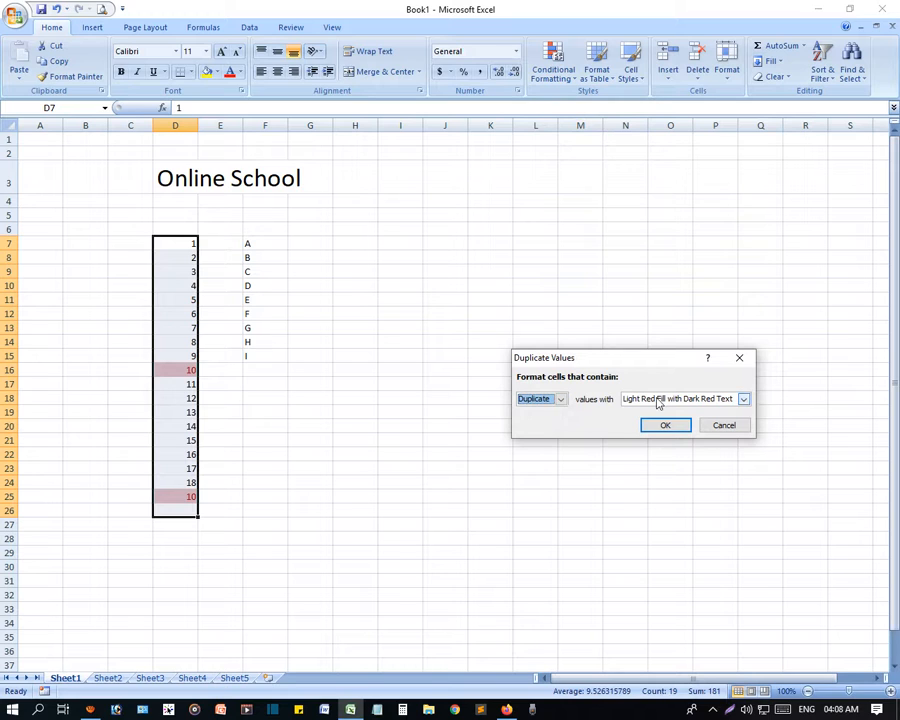
{"action": "left_click", "coordinate": [743, 398]}
{"action": "left_click", "coordinate": [660, 400]}
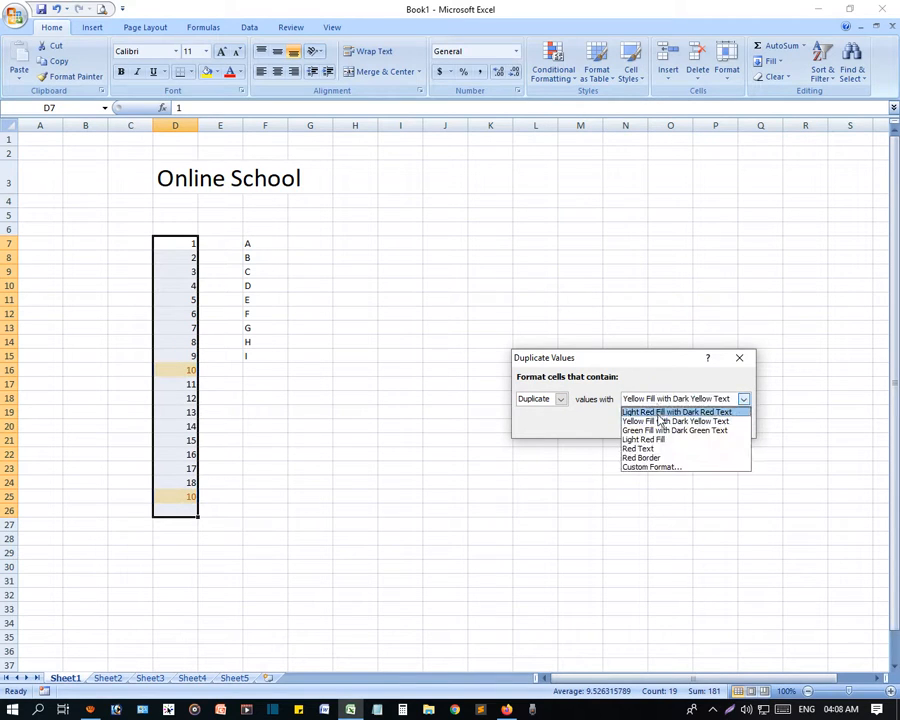
{"action": "left_click", "coordinate": [648, 427]}
{"action": "left_click", "coordinate": [636, 402]}
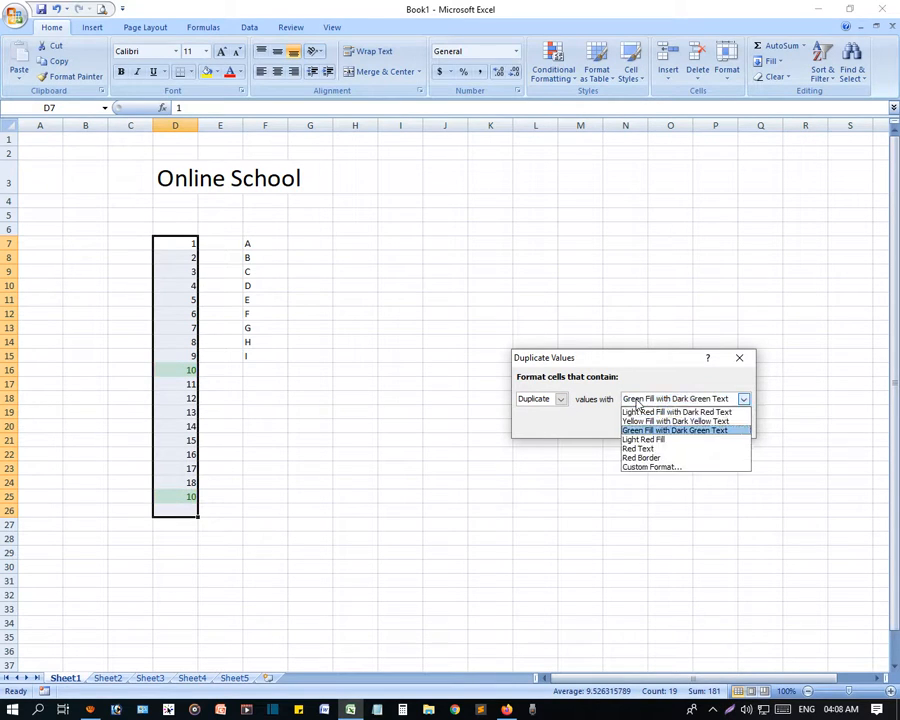
{"action": "left_click", "coordinate": [638, 400]}
{"action": "left_click", "coordinate": [665, 426]}
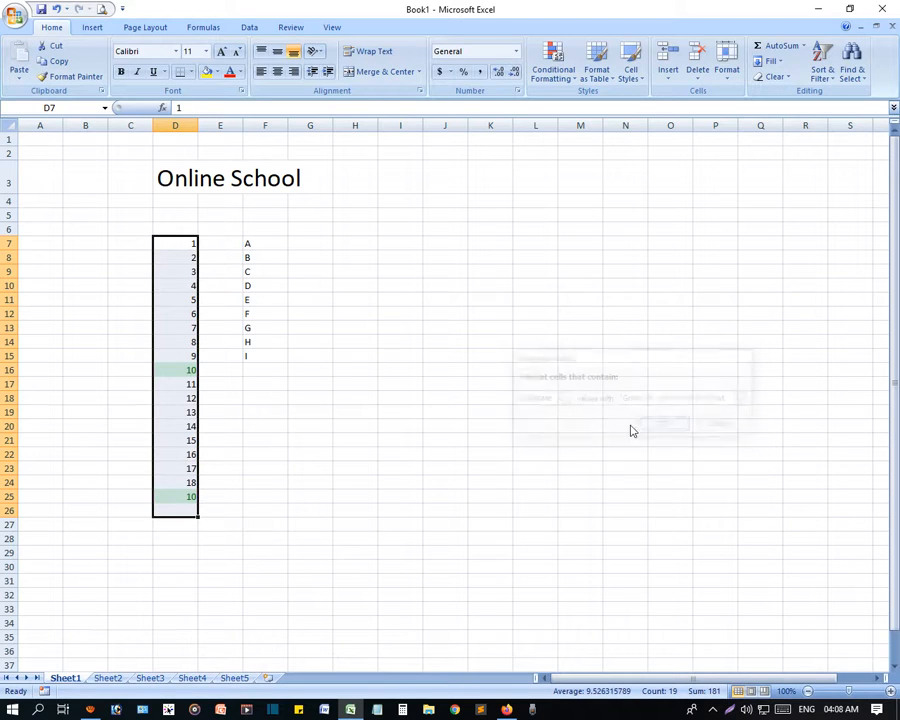
{"action": "left_click", "coordinate": [490, 426]}
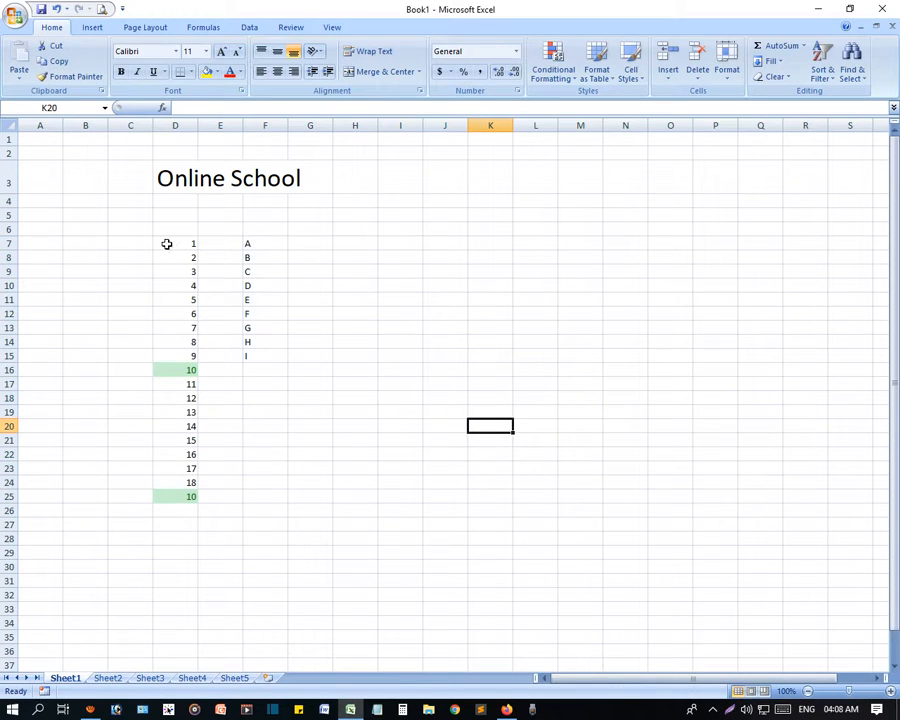
Undo the duplicate values highlighting and the entry of 10 in cell D25.
{"action": "left_click_drag", "start_coordinate": [167, 243], "coordinate": [177, 494]}
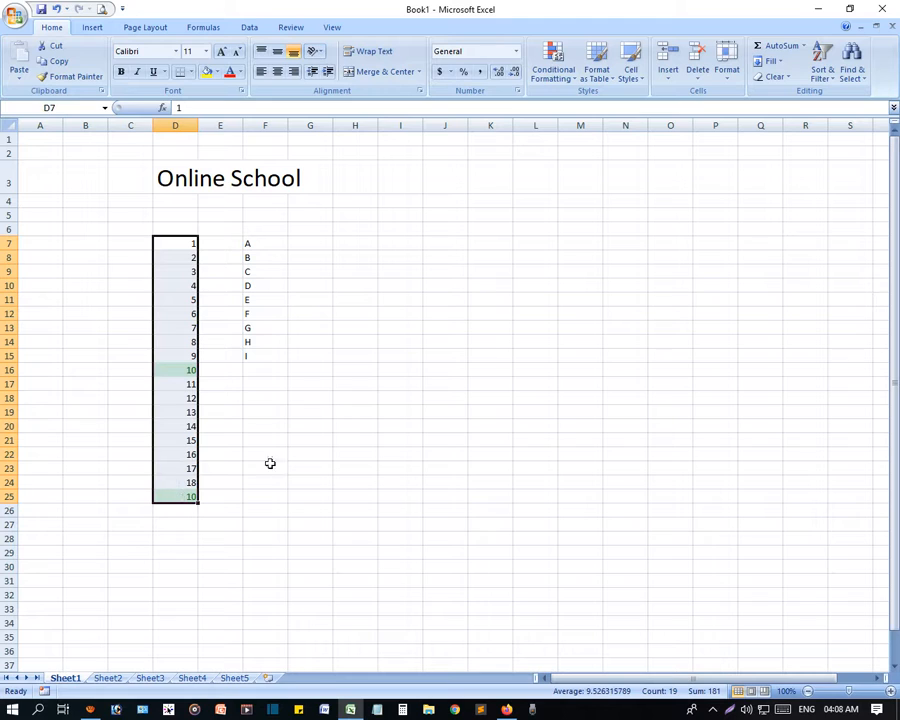
{"action": "key", "text": "ctrl+z"}
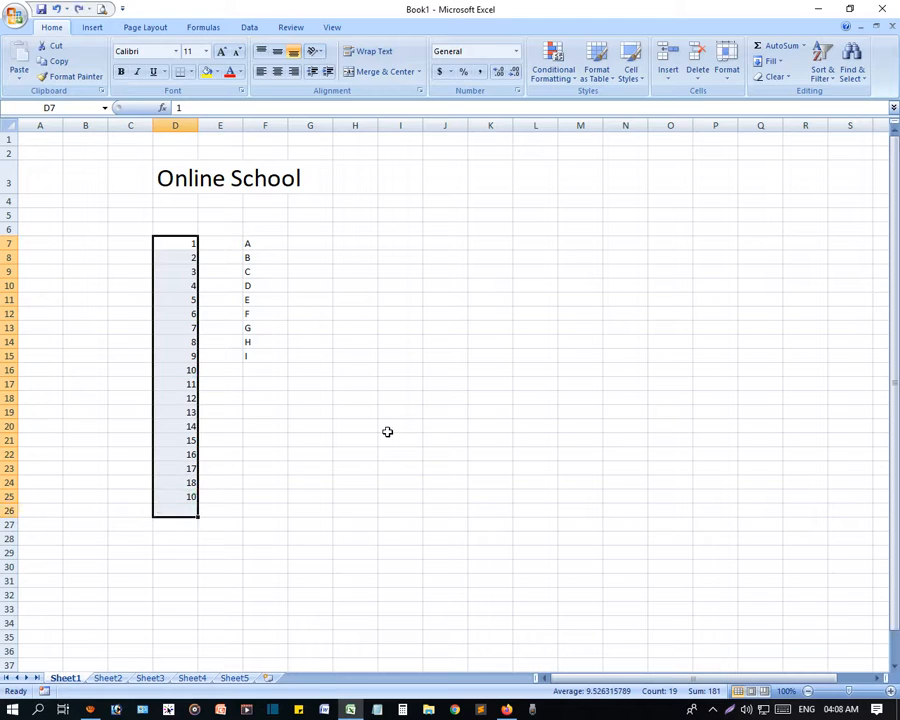
{"action": "key", "text": "ctrl+z"}
{"action": "left_click", "coordinate": [370, 436]}
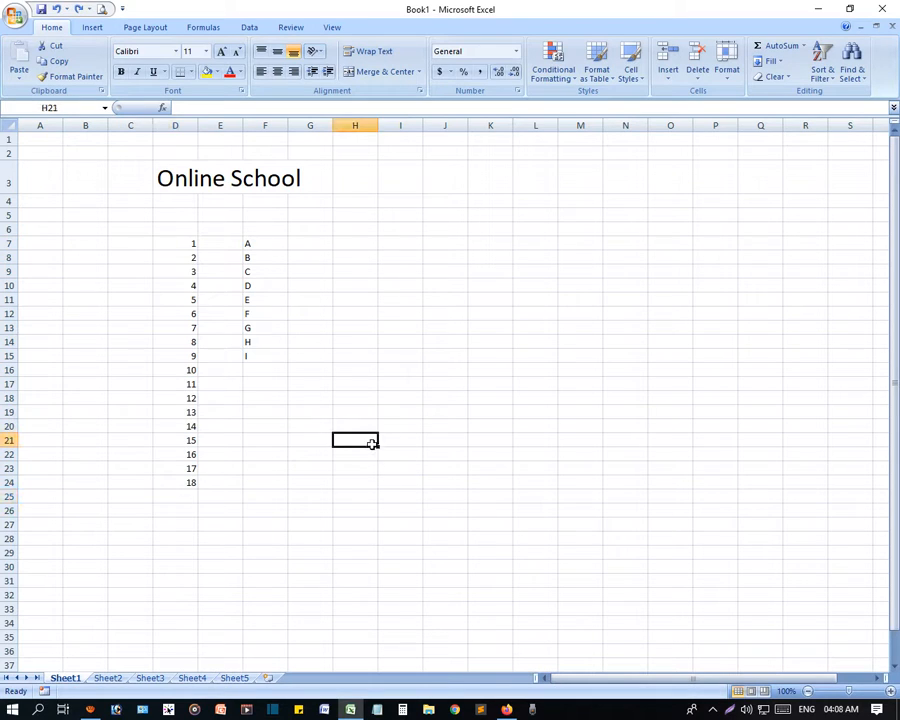
Try a Top 10 Items rule on D7:D24 with the rank set to 15, and cancel the rule.
{"action": "left_click_drag", "start_coordinate": [180, 244], "coordinate": [181, 482]}
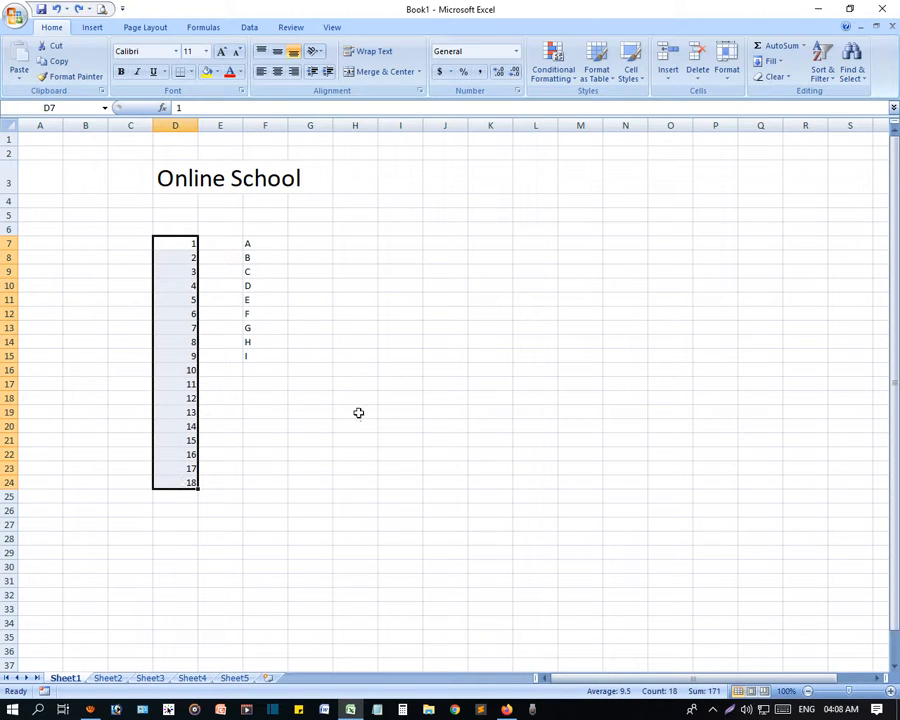
{"action": "left_click", "coordinate": [561, 78]}
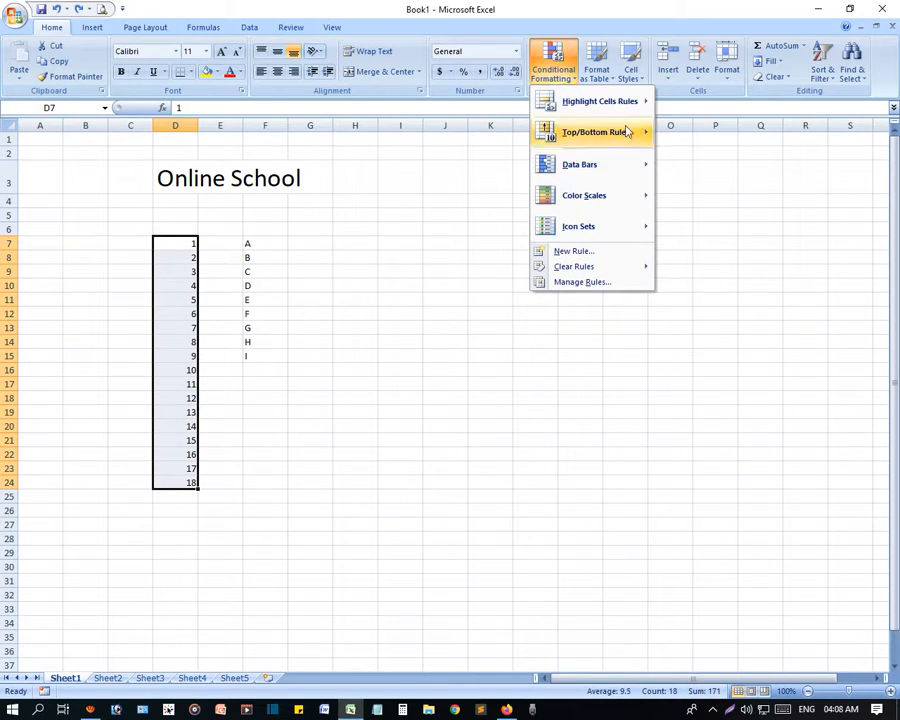
{"action": "mouse_move", "coordinate": [597, 143]}
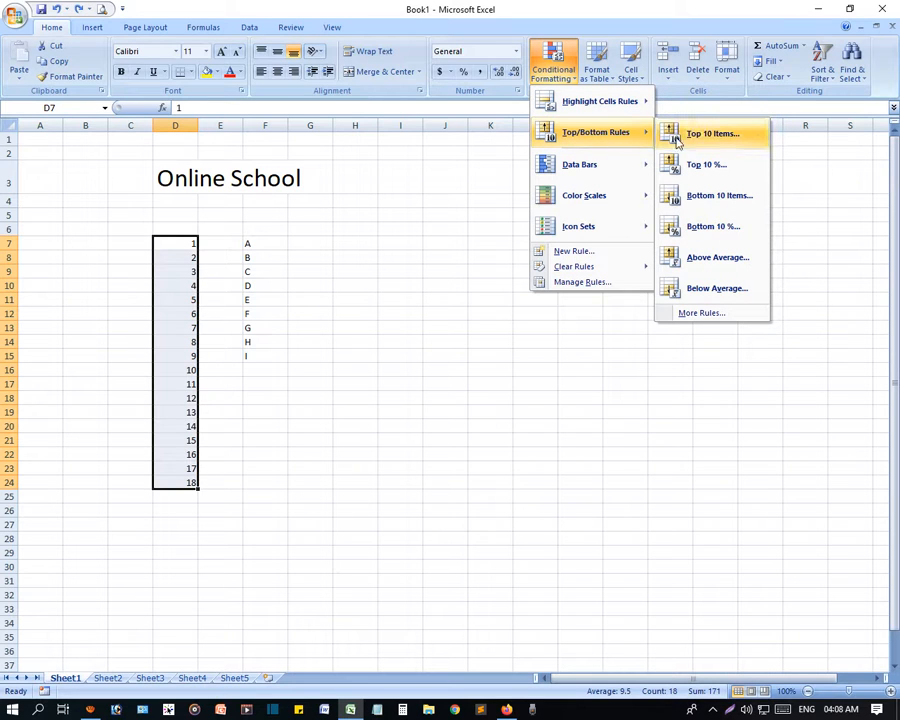
{"action": "left_click", "coordinate": [716, 136]}
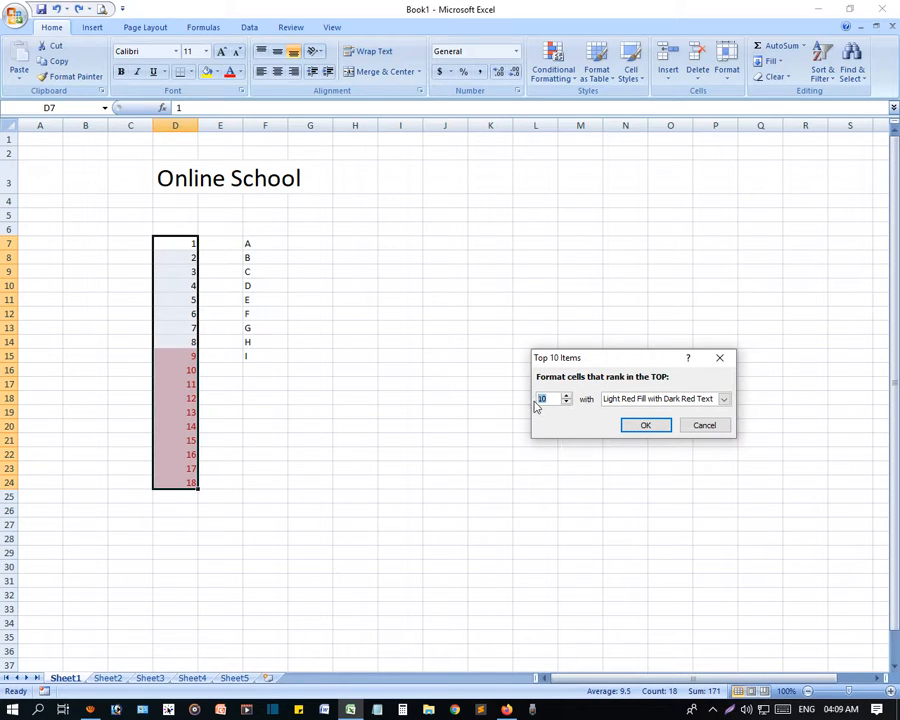
{"action": "type", "text": "15"}
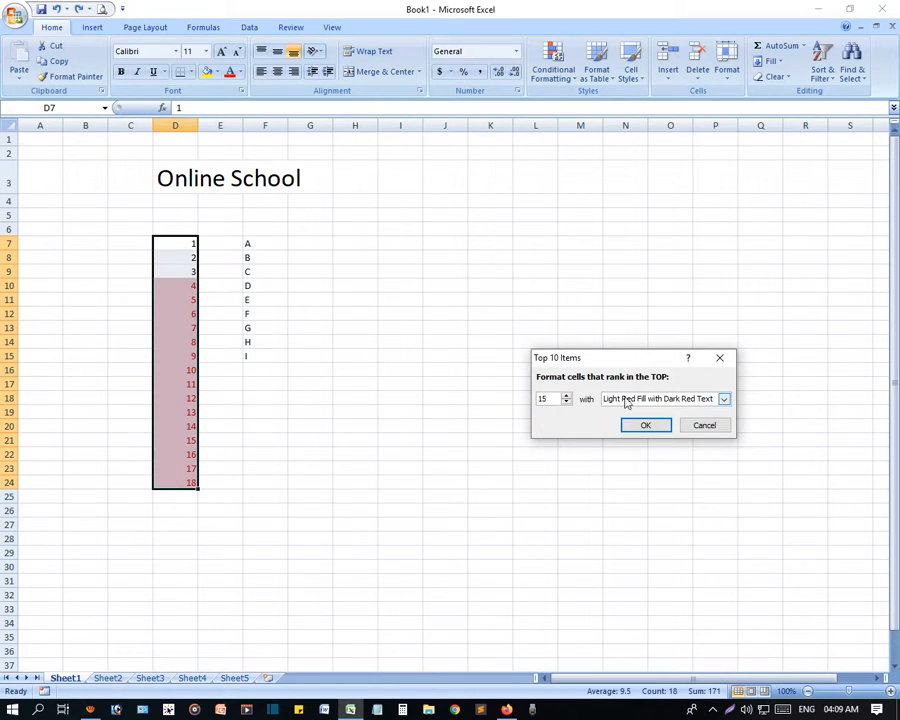
{"action": "left_click", "coordinate": [708, 426]}
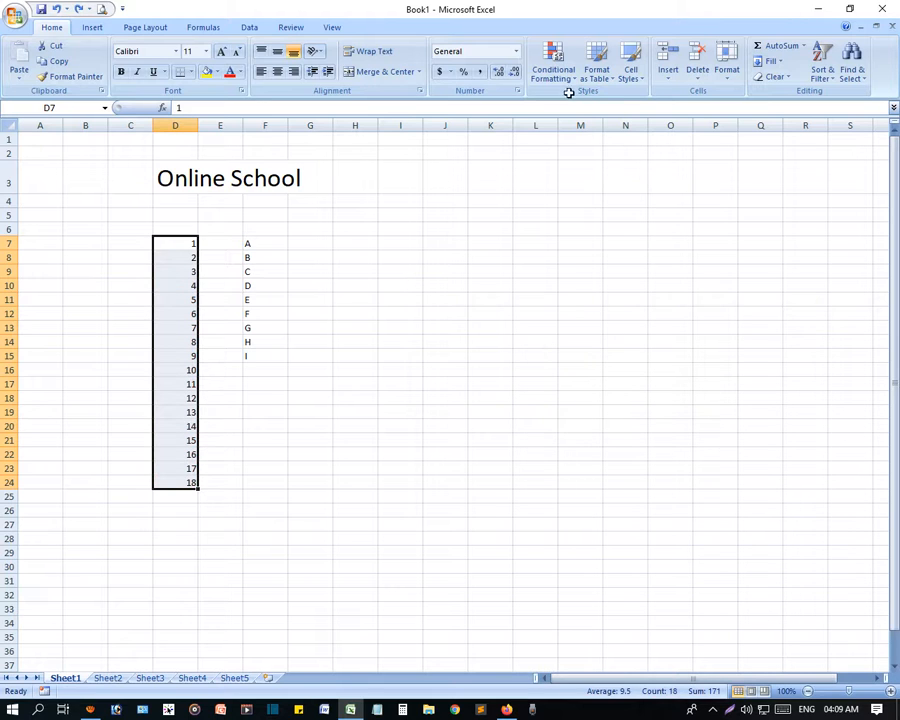
Preview the Top 10 Items rule on the number series with ranks 10, 15 and 5, and cancel the rule.
{"action": "left_click", "coordinate": [553, 62]}
{"action": "mouse_move", "coordinate": [624, 141]}
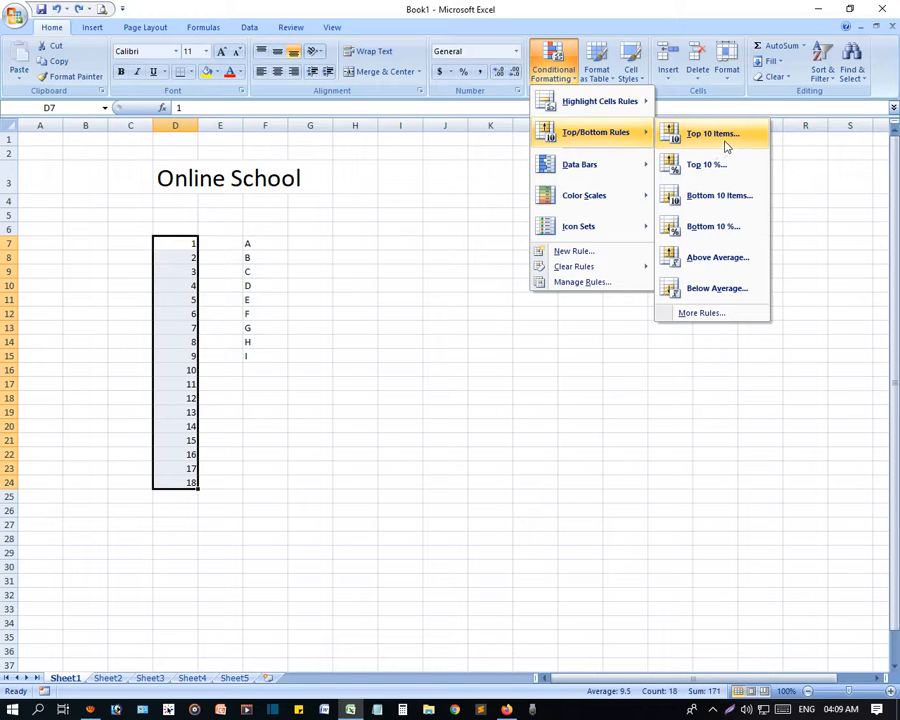
{"action": "left_click", "coordinate": [713, 134]}
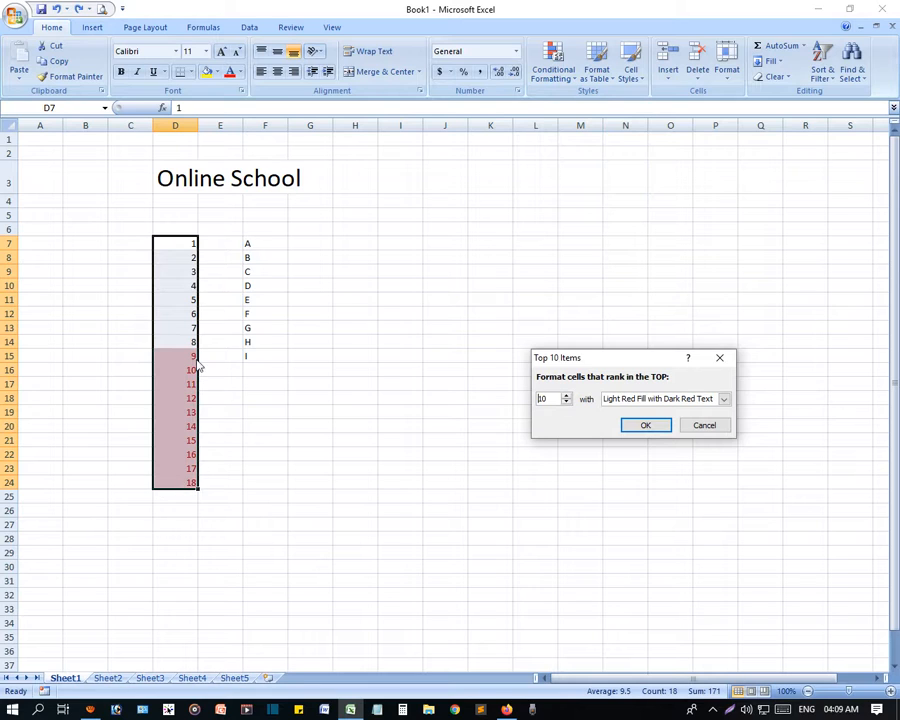
{"action": "double_click", "coordinate": [541, 399]}
{"action": "type", "text": "15"}
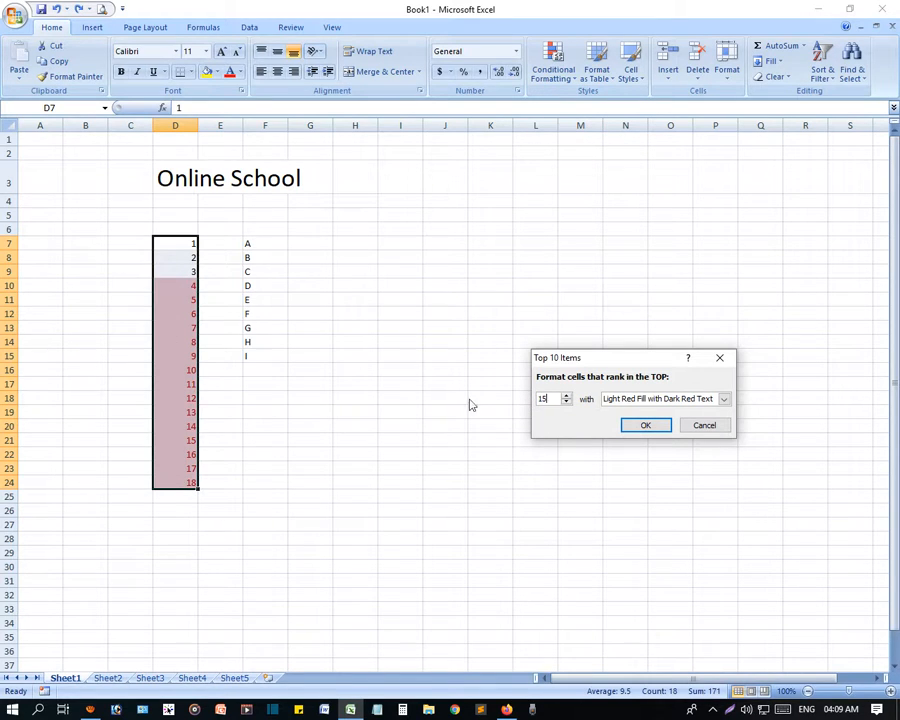
{"action": "left_click_drag", "start_coordinate": [551, 400], "coordinate": [523, 399]}
{"action": "type", "text": "5"}
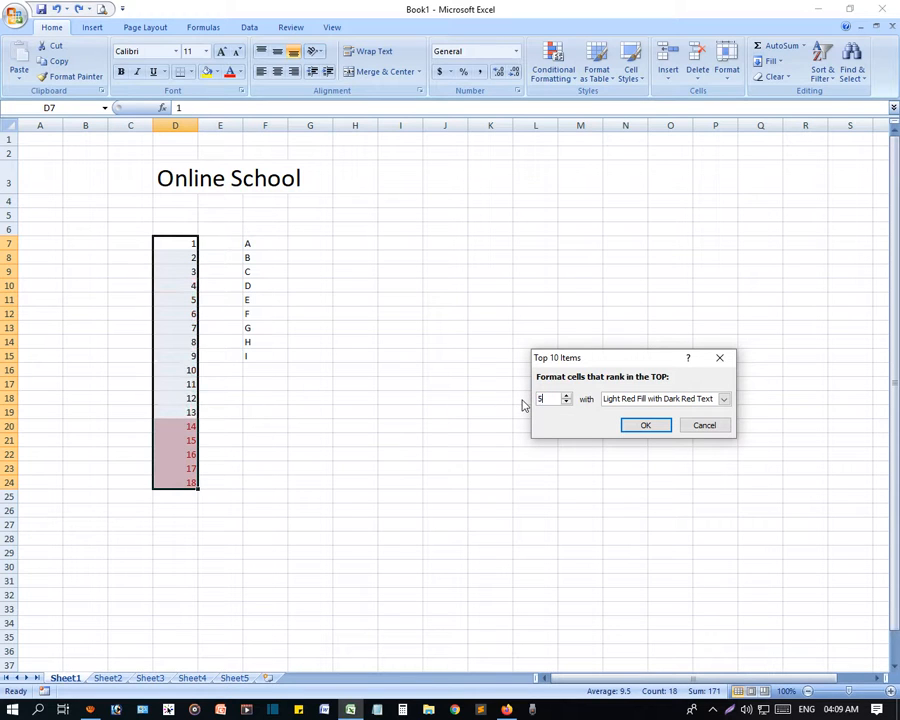
{"action": "left_click", "coordinate": [693, 427]}
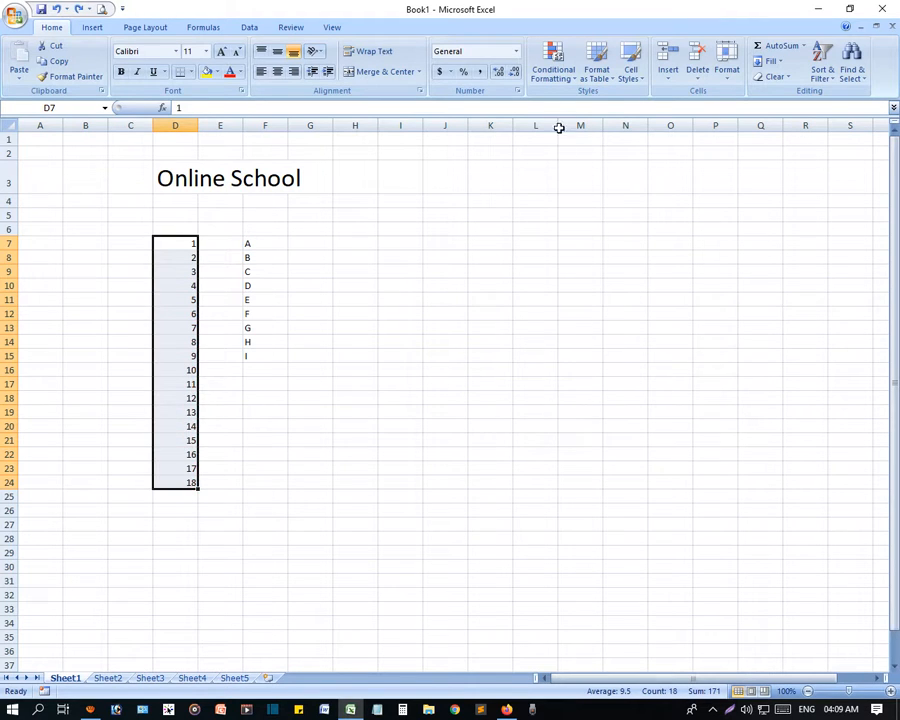
Try a Top 10% rule on the number series with the percentage set to 14, and cancel the rule.
{"action": "left_click", "coordinate": [552, 62]}
{"action": "mouse_move", "coordinate": [620, 132]}
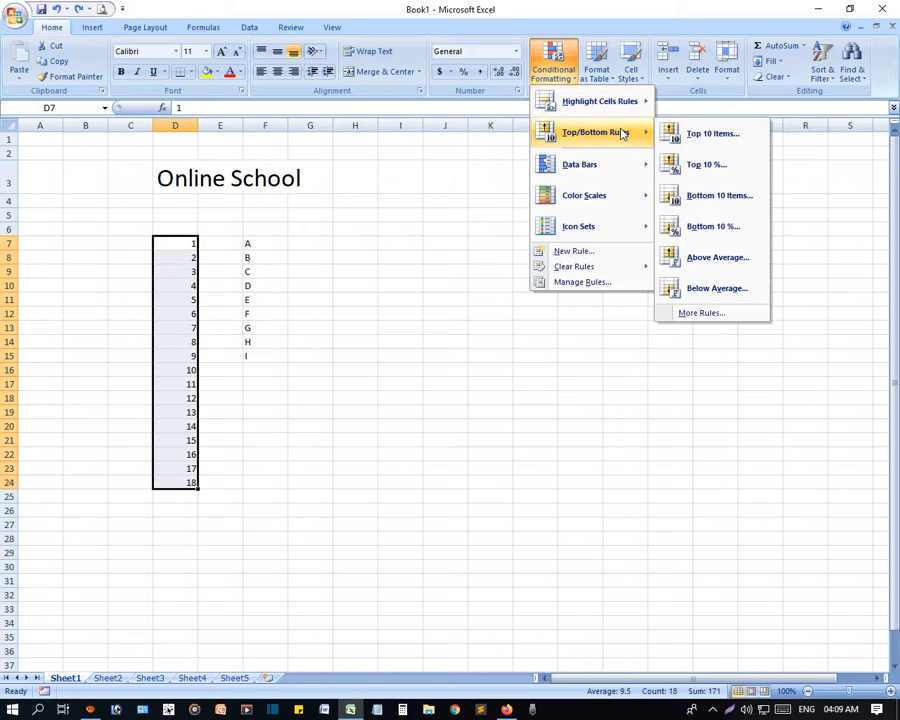
{"action": "left_click", "coordinate": [722, 168]}
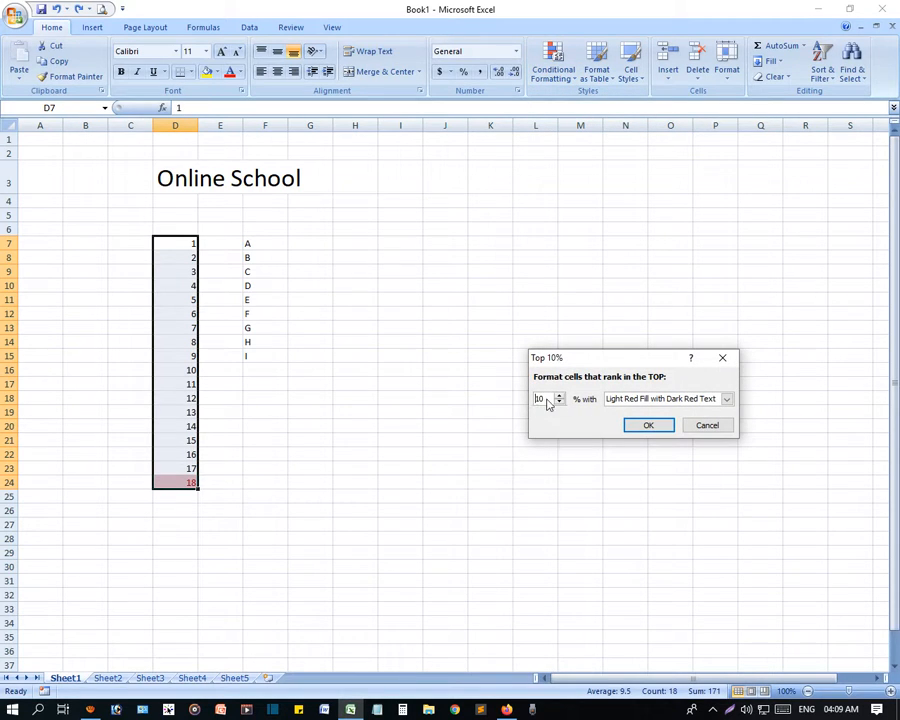
{"action": "left_click_drag", "start_coordinate": [547, 403], "coordinate": [517, 401]}
{"action": "type", "text": "14"}
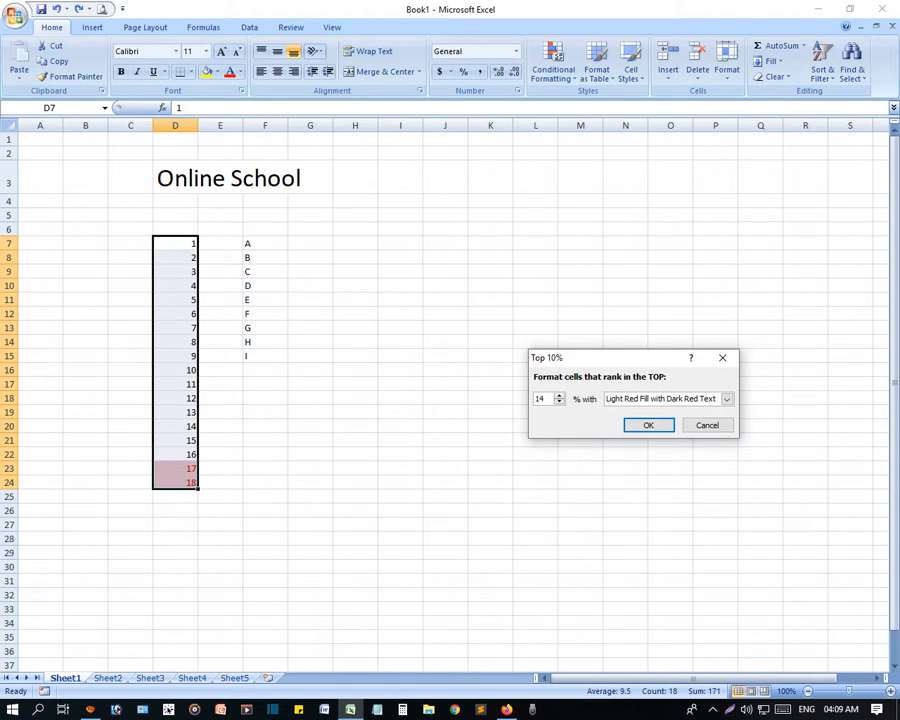
{"action": "left_click", "coordinate": [707, 426]}
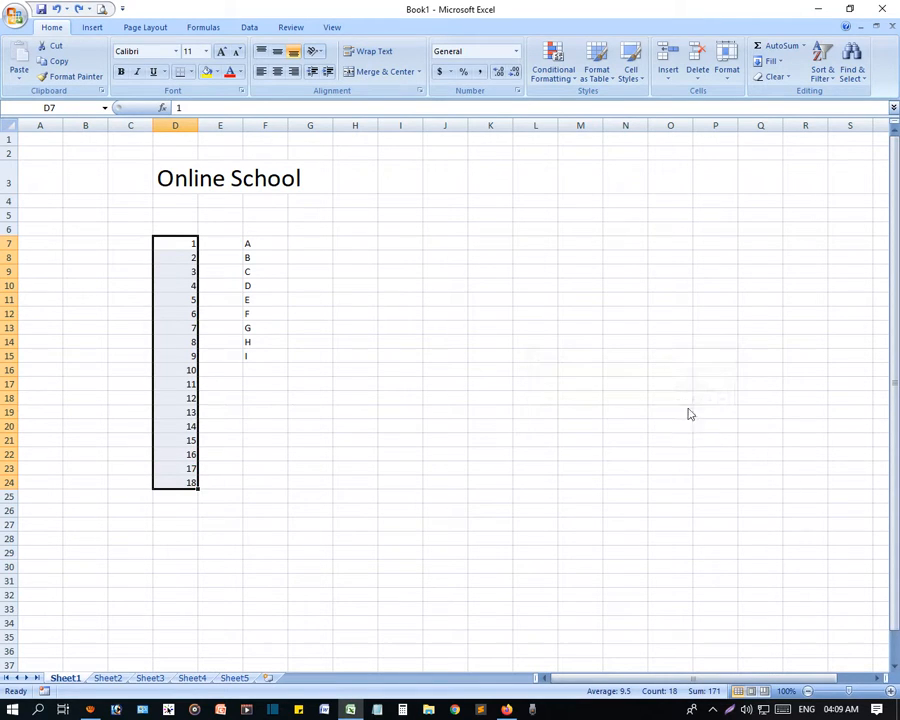
Preview a Bottom 10 Items rule on D7:D24 with Red Border, Red Text and Light Red Fill, and cancel the rule.
{"action": "left_click", "coordinate": [553, 68]}
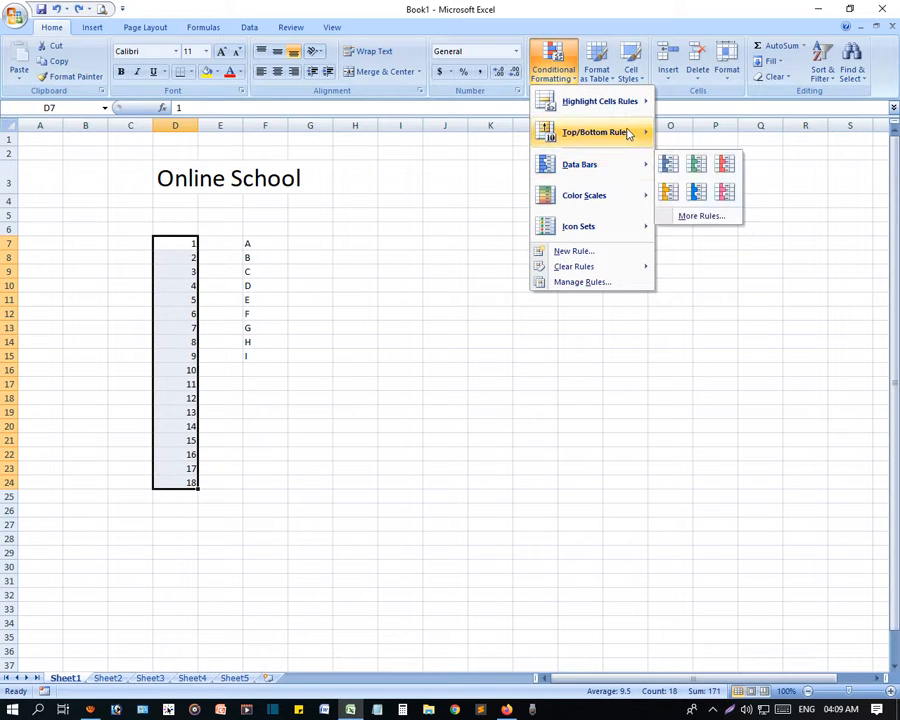
{"action": "mouse_move", "coordinate": [624, 132]}
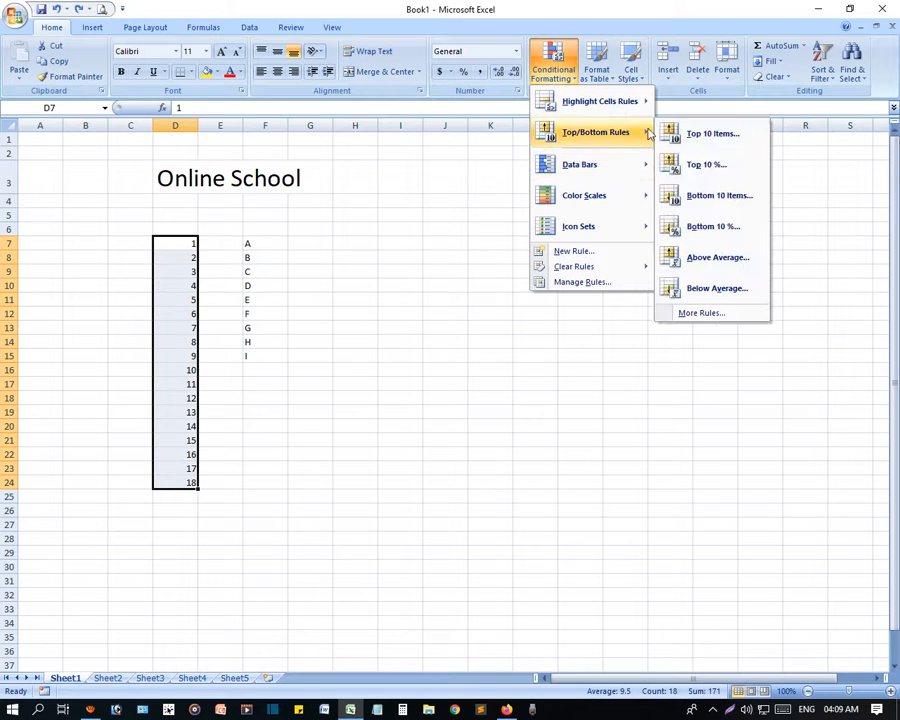
{"action": "left_click", "coordinate": [719, 205]}
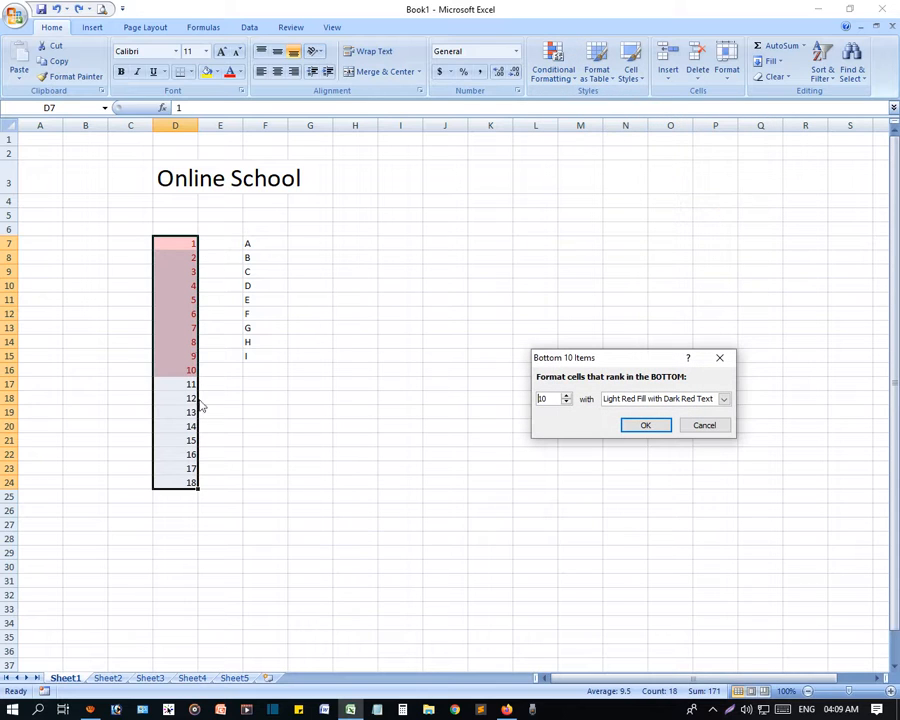
{"action": "left_click", "coordinate": [627, 400]}
{"action": "left_click", "coordinate": [634, 458]}
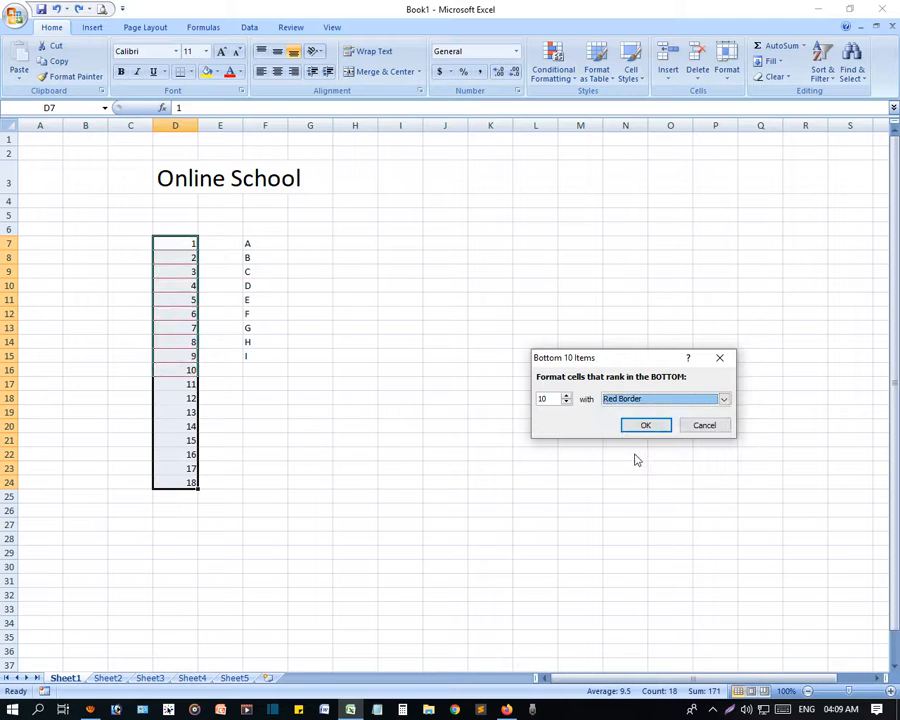
{"action": "left_click", "coordinate": [642, 402]}
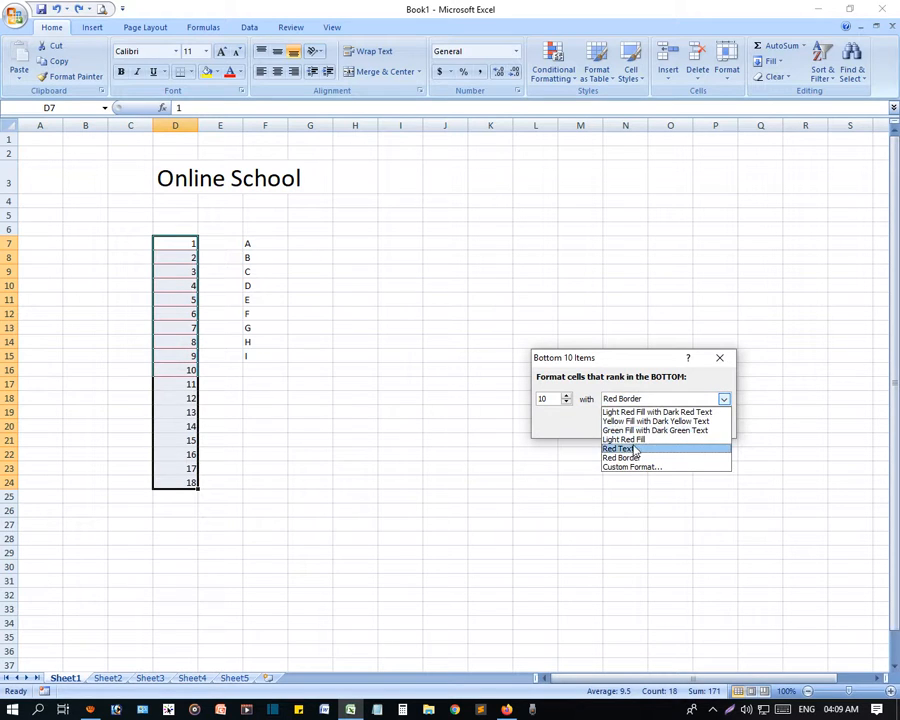
{"action": "left_click", "coordinate": [632, 449]}
{"action": "left_click", "coordinate": [632, 402]}
{"action": "left_click", "coordinate": [632, 440]}
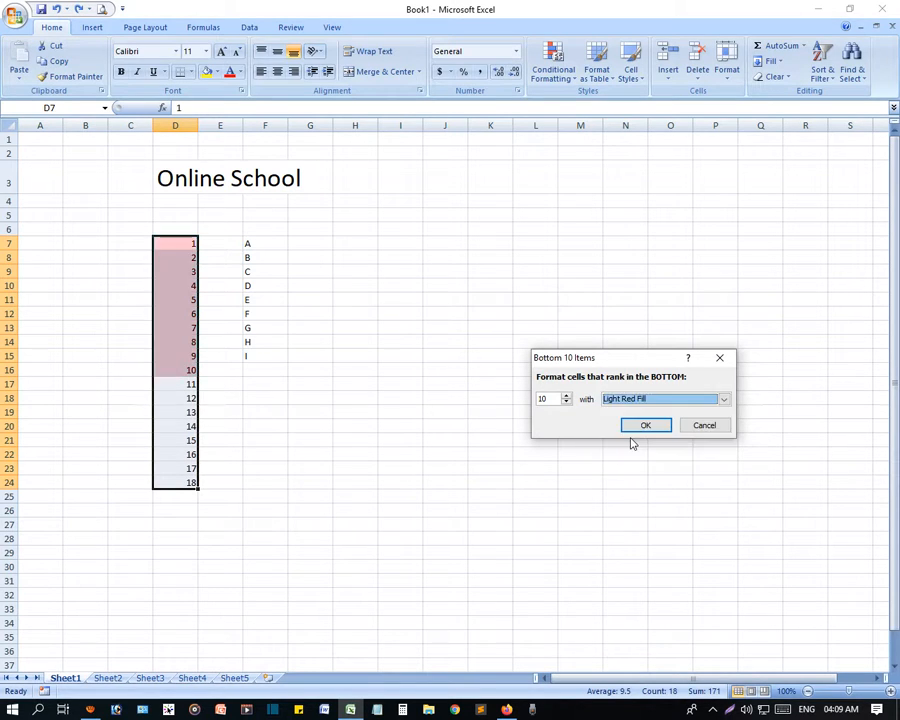
{"action": "left_click", "coordinate": [686, 428]}
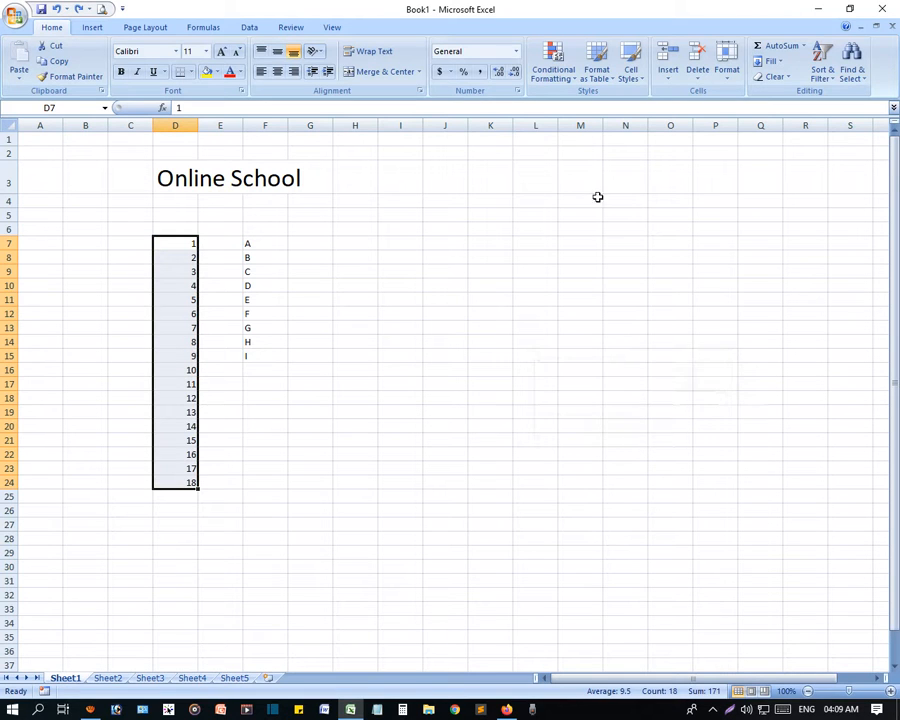
Preview an Above Average rule on D7:D24 with Light Red Fill with Dark Red Text, and cancel the rule.
{"action": "left_click", "coordinate": [553, 62]}
{"action": "mouse_move", "coordinate": [608, 113]}
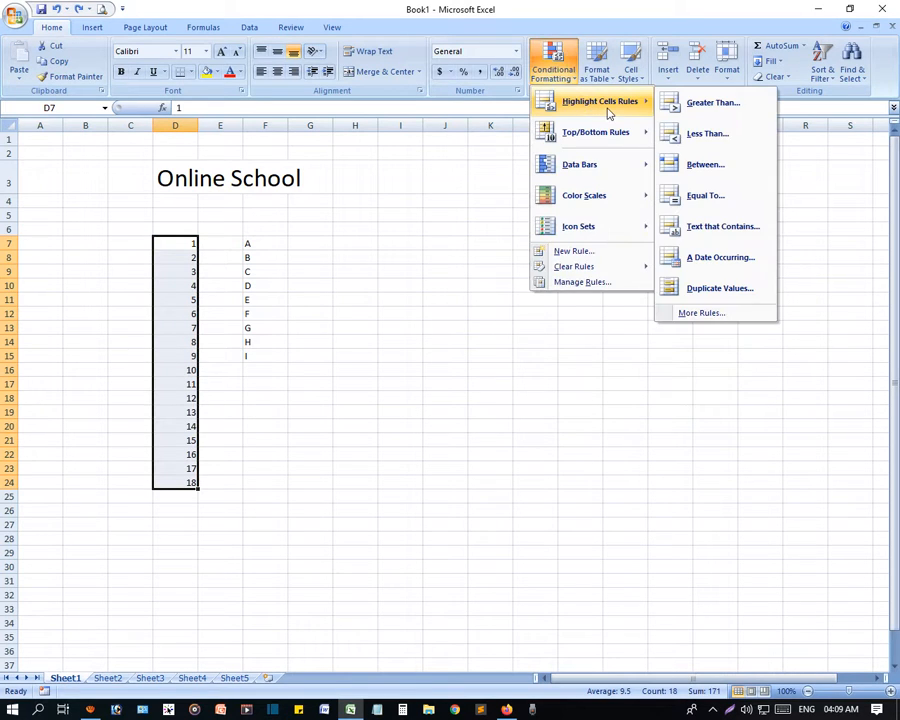
{"action": "mouse_move", "coordinate": [638, 135]}
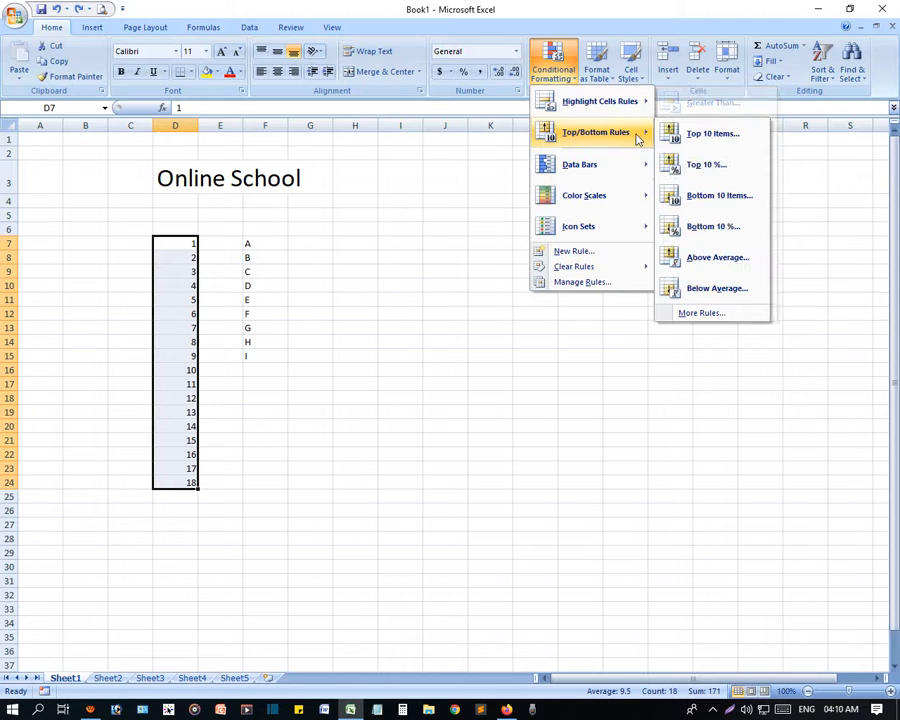
{"action": "left_click", "coordinate": [726, 268]}
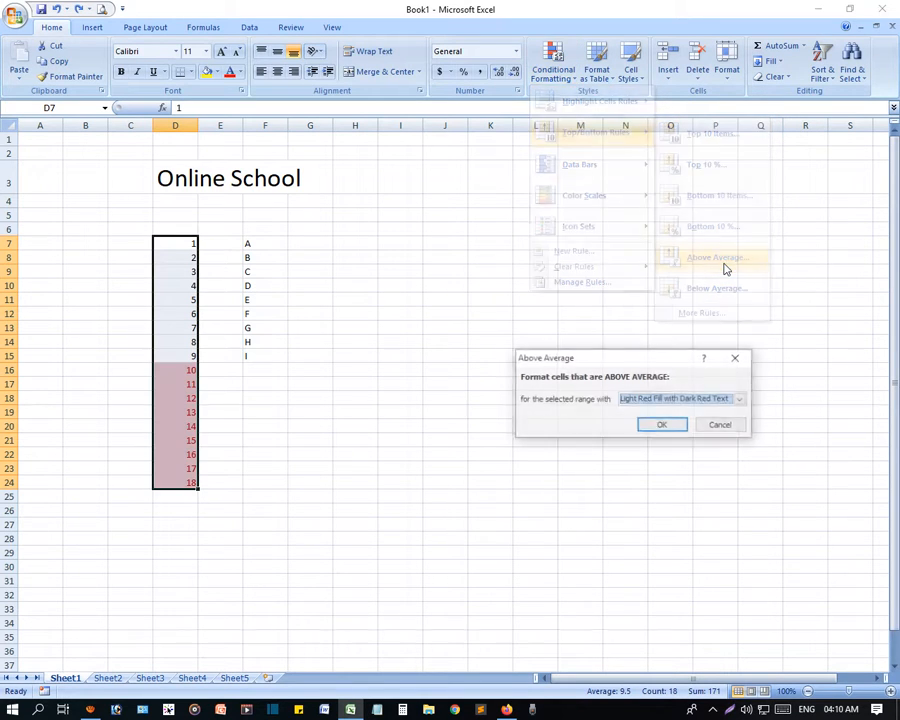
{"action": "left_click", "coordinate": [662, 397]}
{"action": "left_click", "coordinate": [576, 395]}
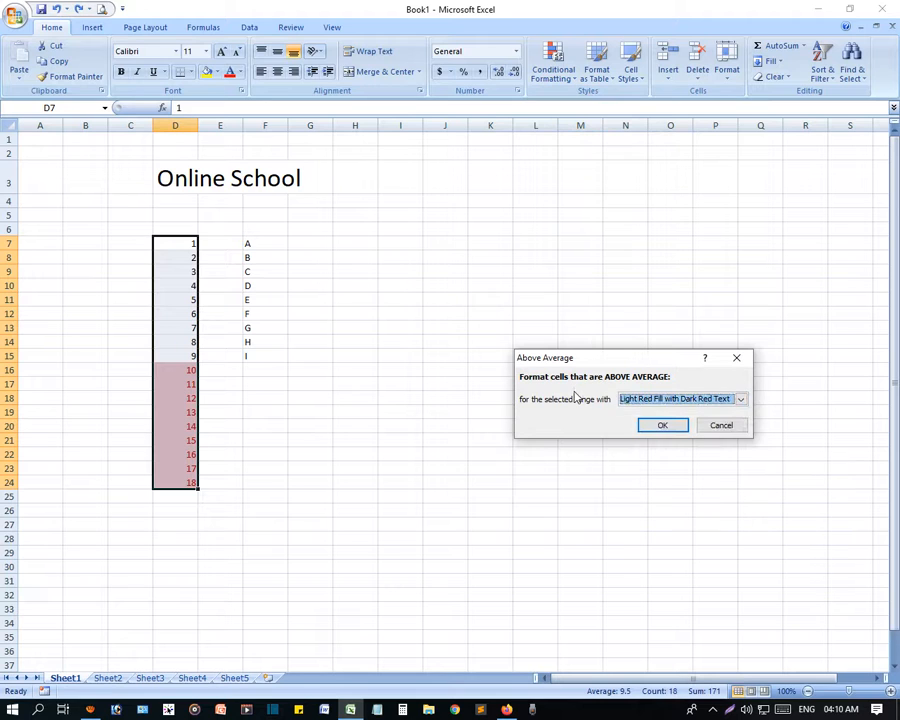
{"action": "left_click", "coordinate": [720, 426]}
Preview a Below Average rule on D7:D24 with Light Red Fill with Dark Red Text, and cancel the rule.
{"action": "left_click", "coordinate": [560, 75]}
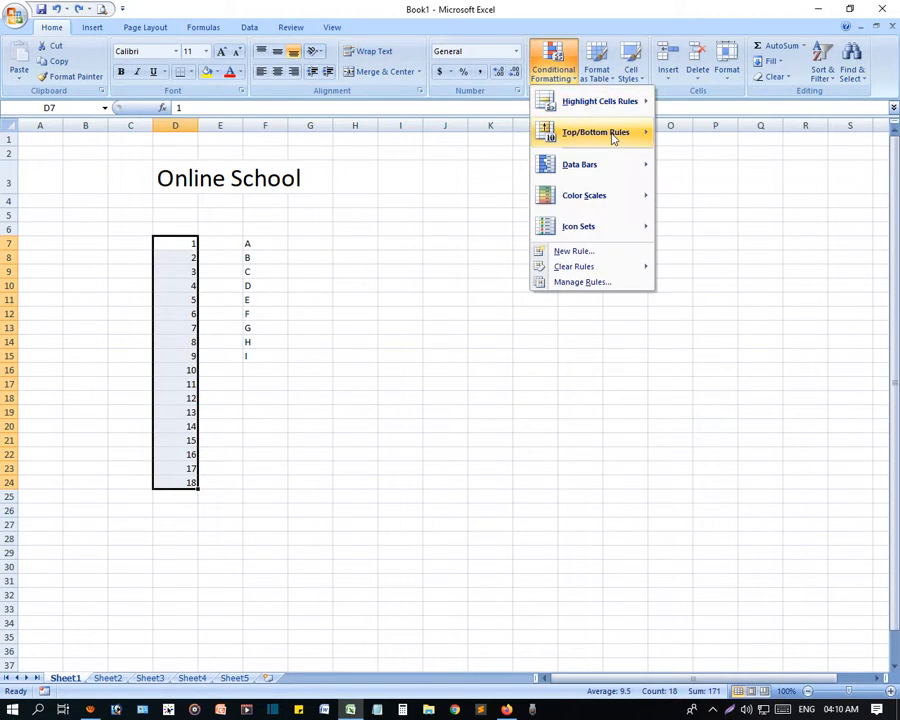
{"action": "mouse_move", "coordinate": [630, 136]}
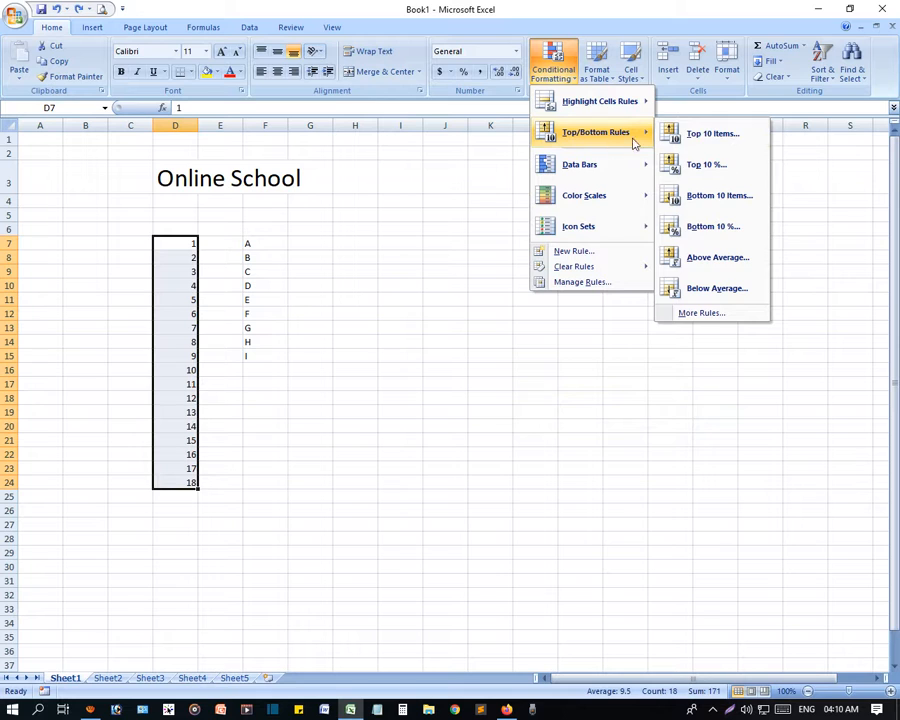
{"action": "left_click", "coordinate": [720, 289]}
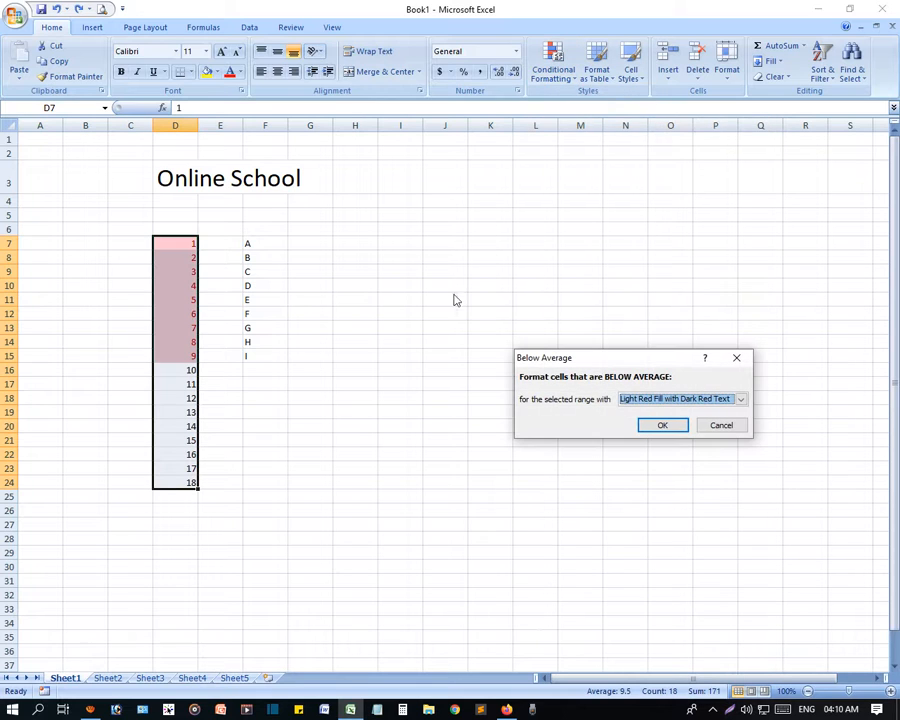
{"action": "left_click", "coordinate": [713, 428]}
Open the custom rule settings for top or bottom ranked values, and cancel without creating a rule.
{"action": "left_click", "coordinate": [549, 87]}
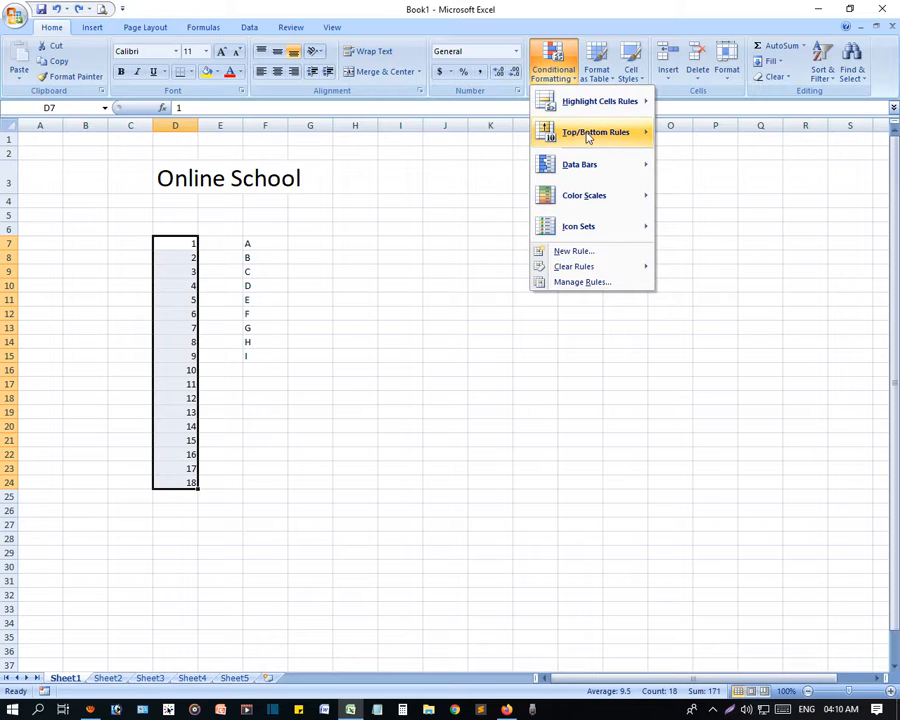
{"action": "mouse_move", "coordinate": [604, 138]}
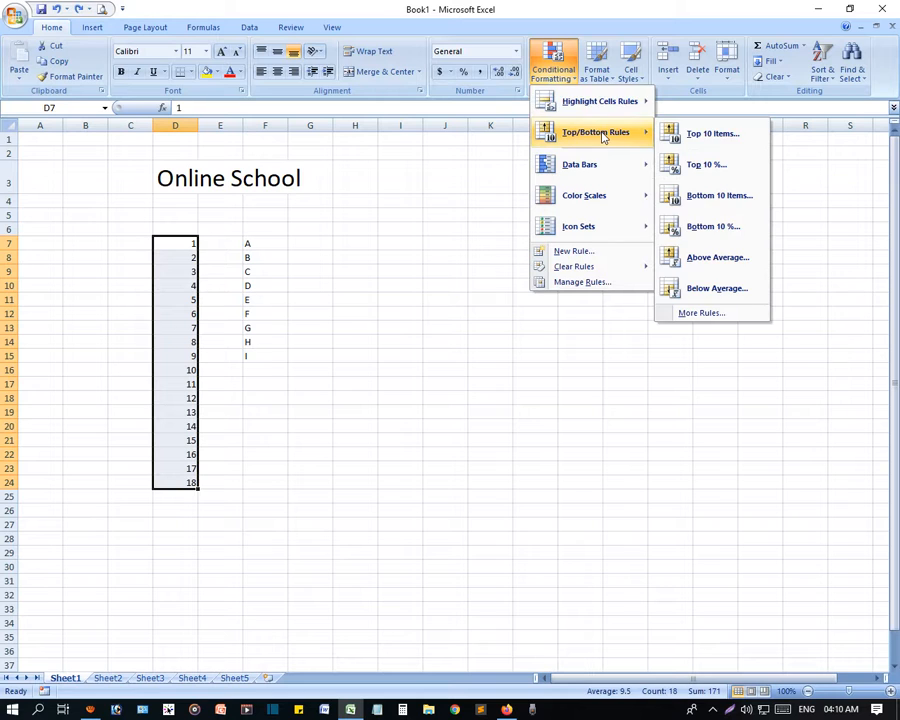
{"action": "left_click", "coordinate": [720, 315]}
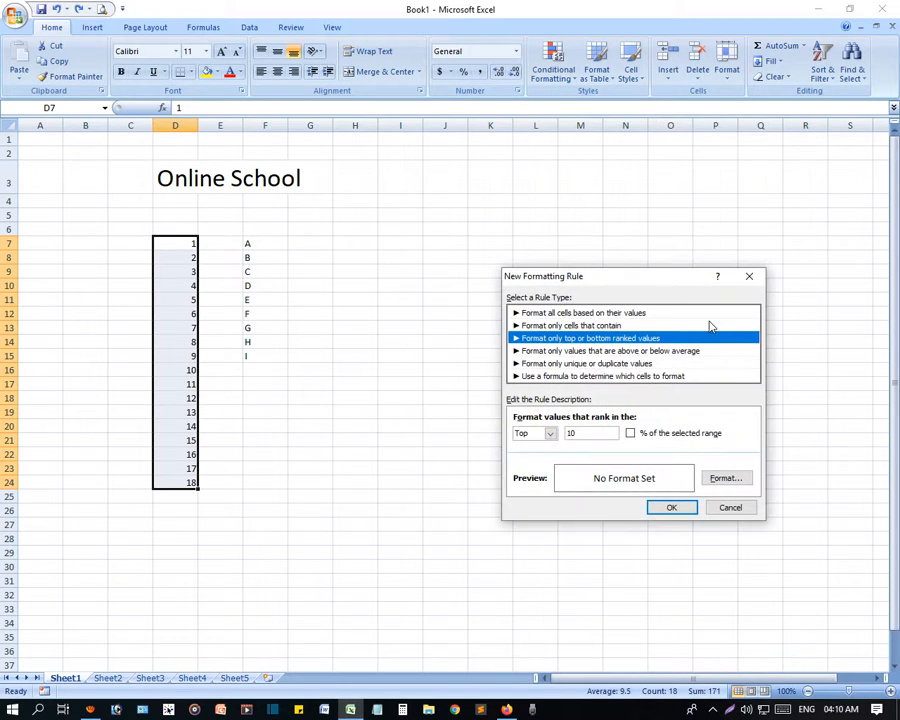
{"action": "left_click", "coordinate": [729, 508]}
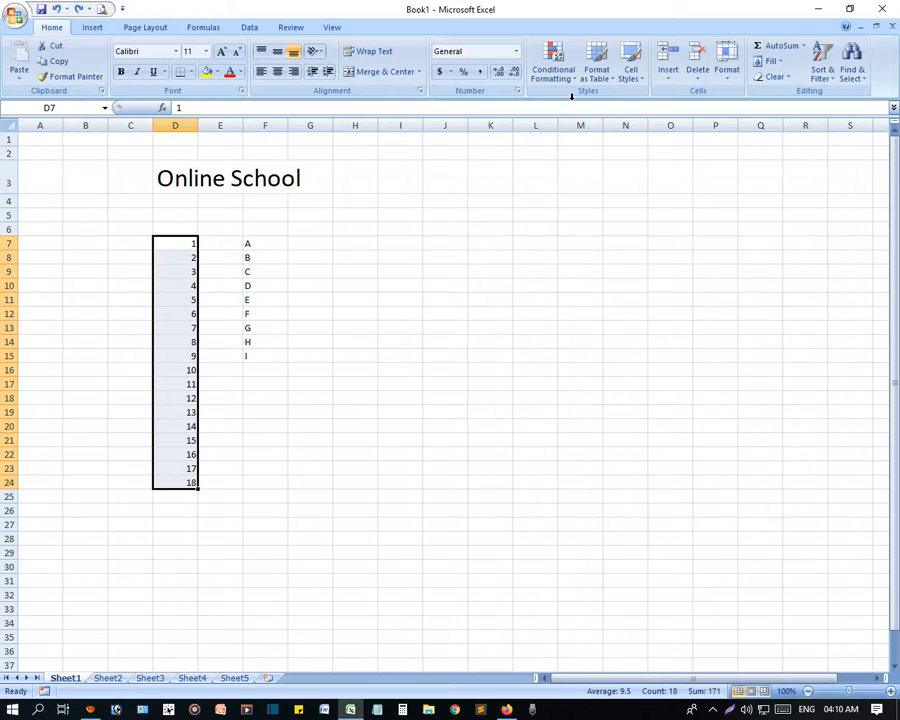
Create a custom data bar rule on D7:D24, trying a green bar colour before applying it in red.
{"action": "left_click", "coordinate": [555, 70]}
{"action": "mouse_move", "coordinate": [604, 176]}
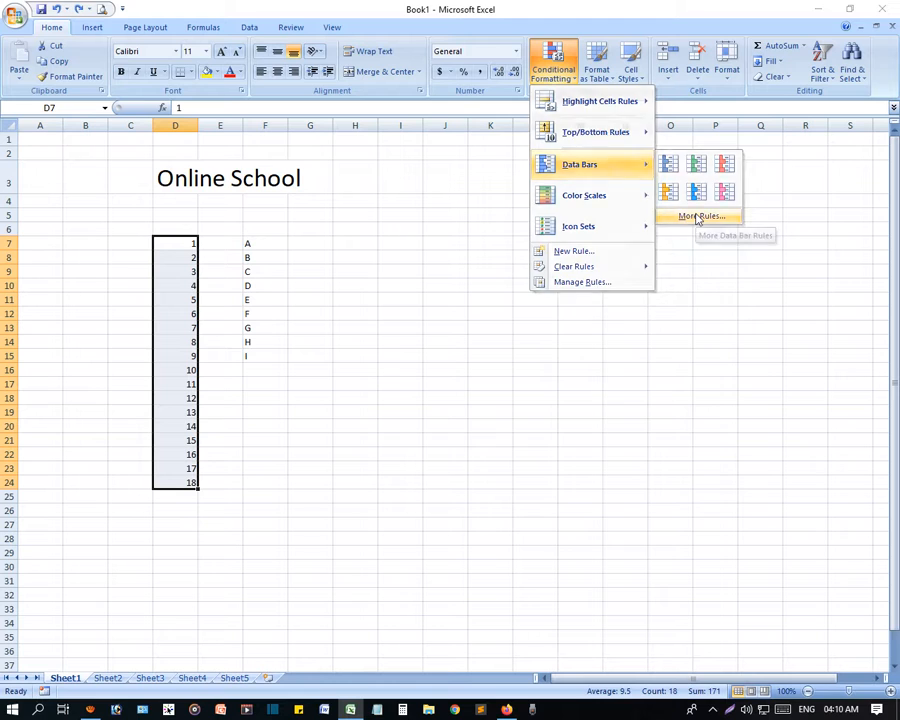
{"action": "left_click", "coordinate": [698, 219]}
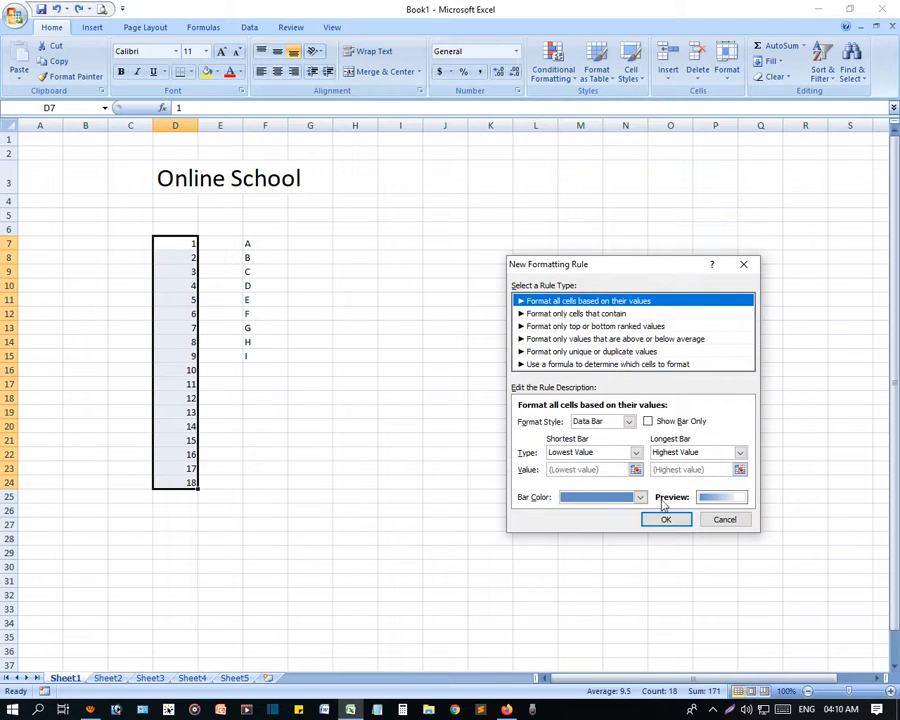
{"action": "left_click", "coordinate": [641, 497]}
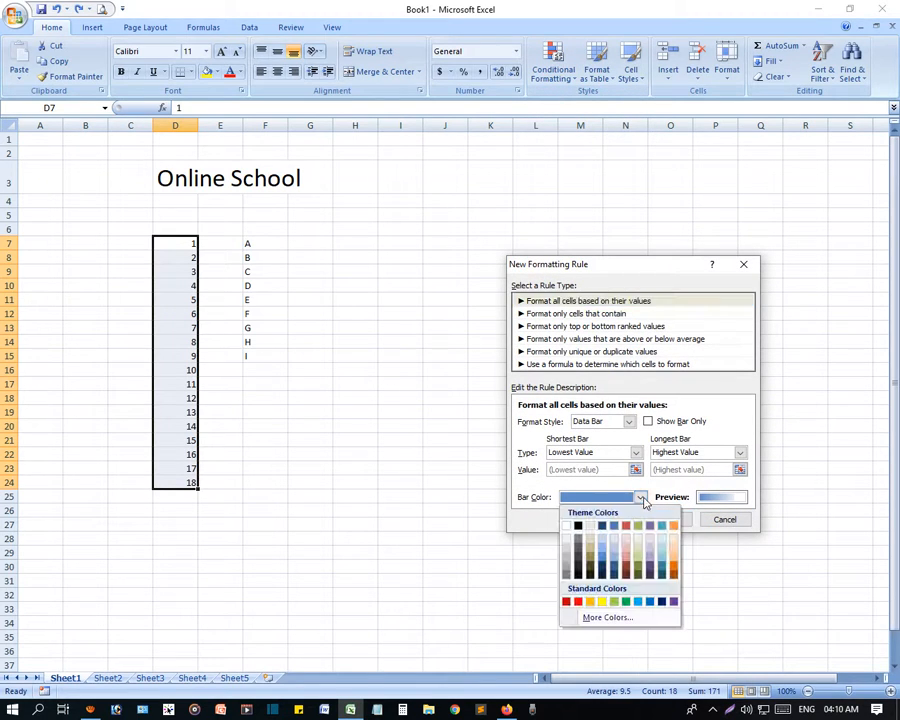
{"action": "left_click", "coordinate": [626, 601]}
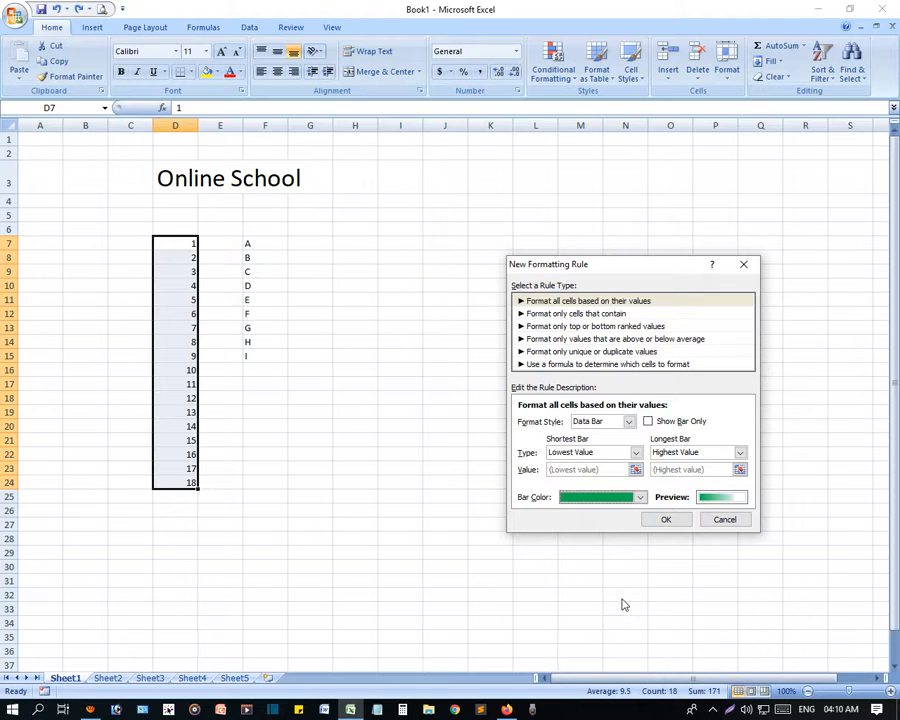
{"action": "left_click", "coordinate": [640, 497]}
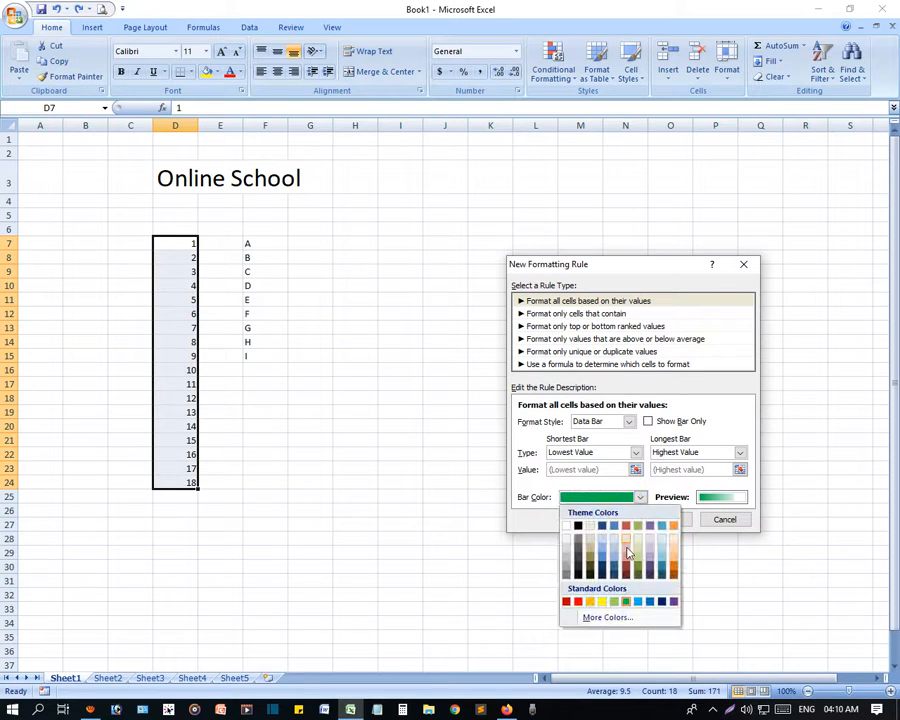
{"action": "left_click", "coordinate": [578, 601]}
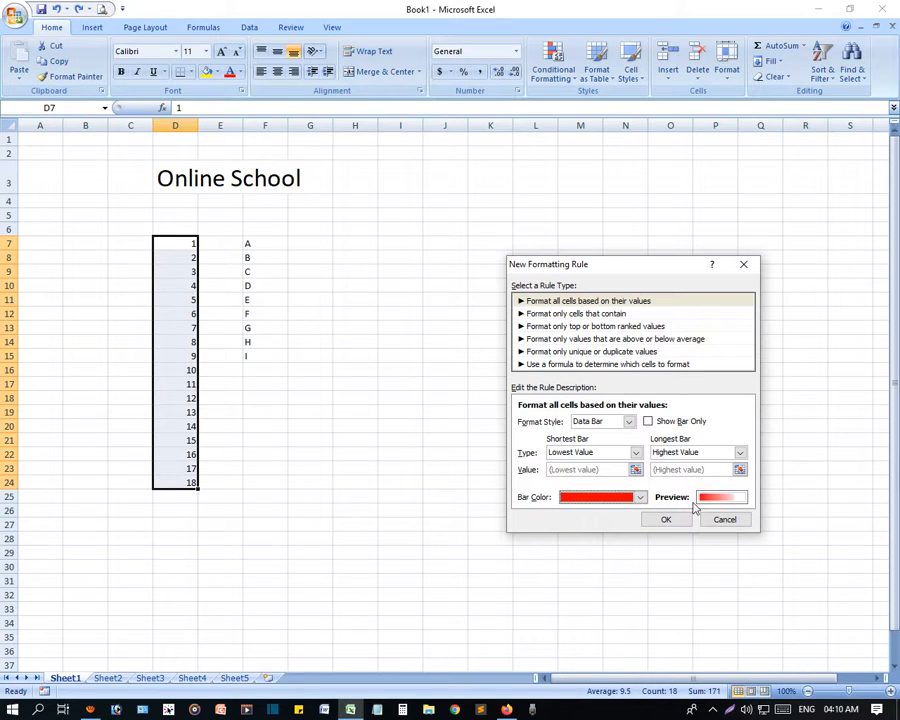
{"action": "left_click", "coordinate": [666, 520]}
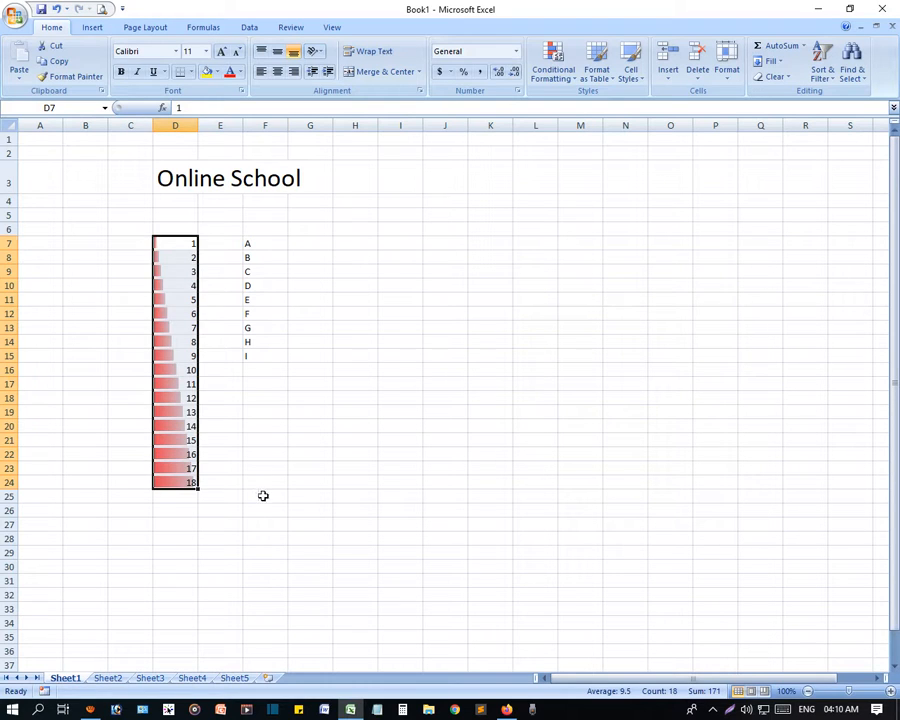
{"action": "left_click", "coordinate": [260, 492]}
Test the red data bars by changing cell D7 to 100 and then to 50.
{"action": "double_click", "coordinate": [173, 243]}
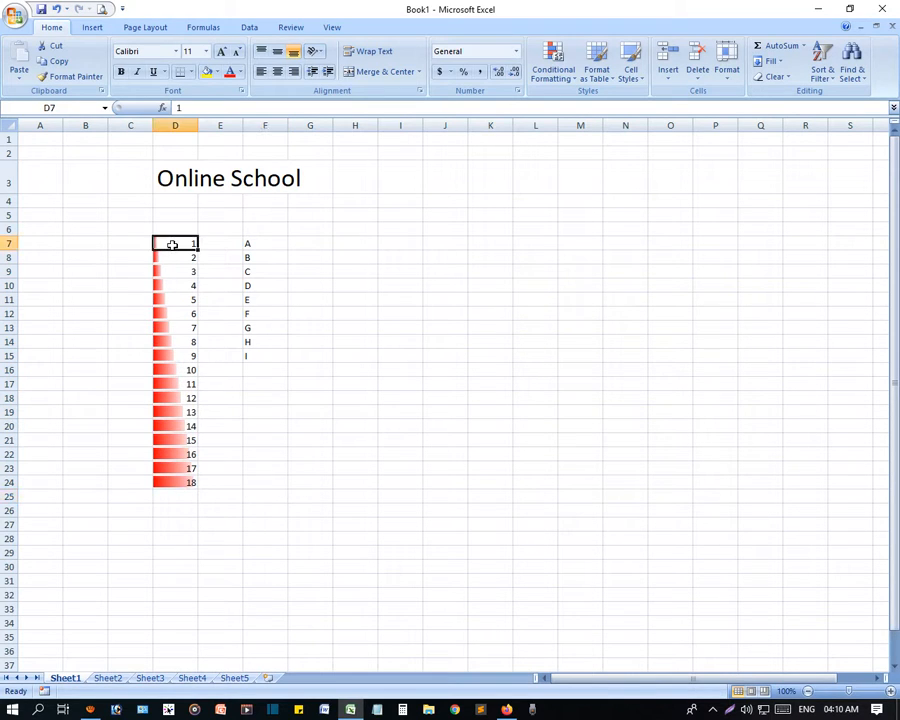
{"action": "key", "text": "Return"}
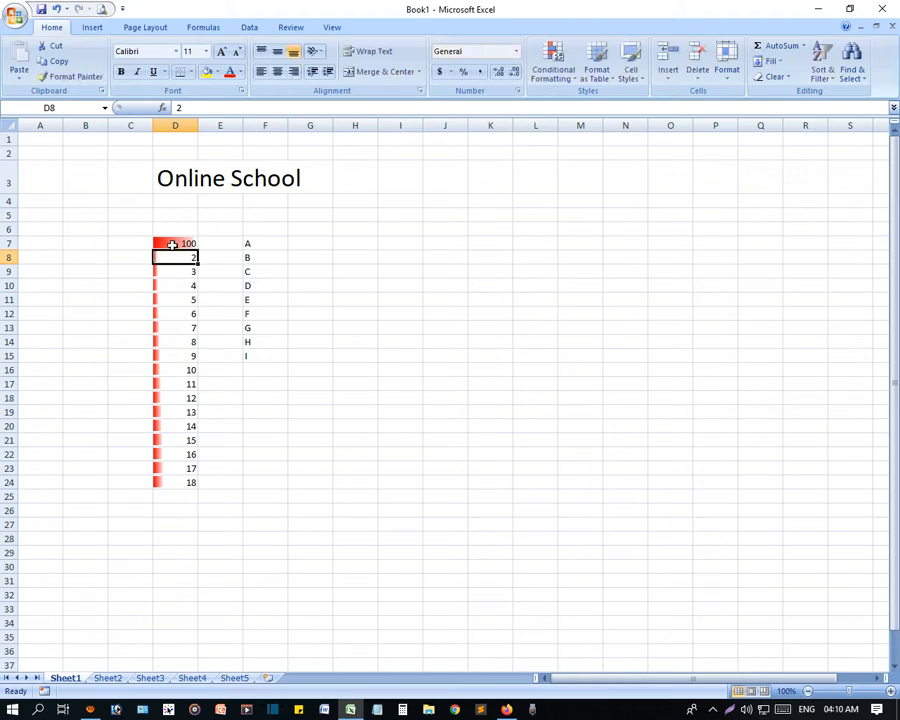
{"action": "left_click", "coordinate": [176, 244]}
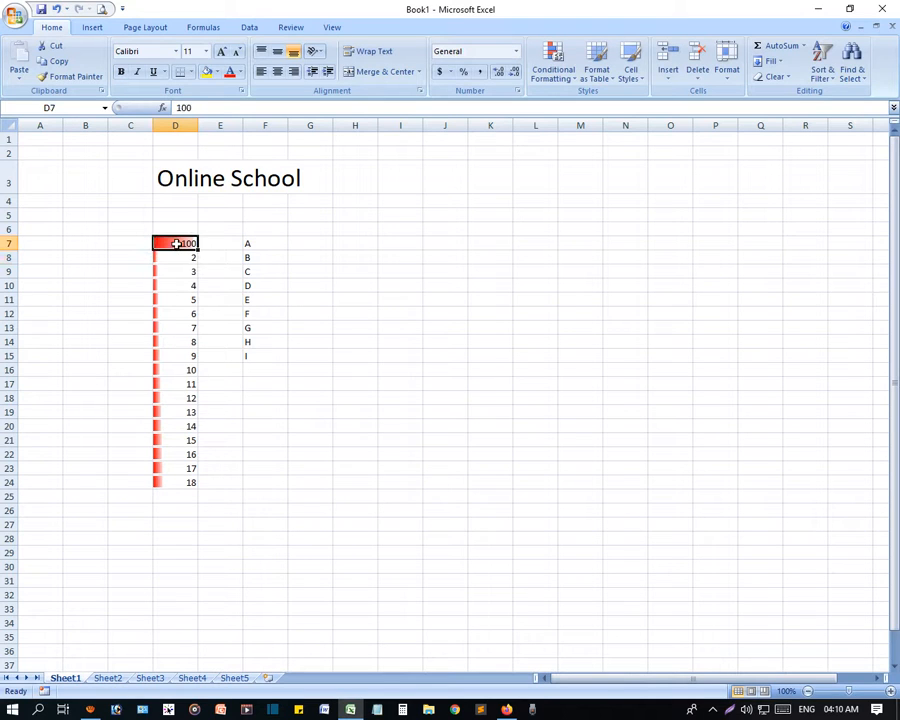
{"action": "type", "text": "20"}
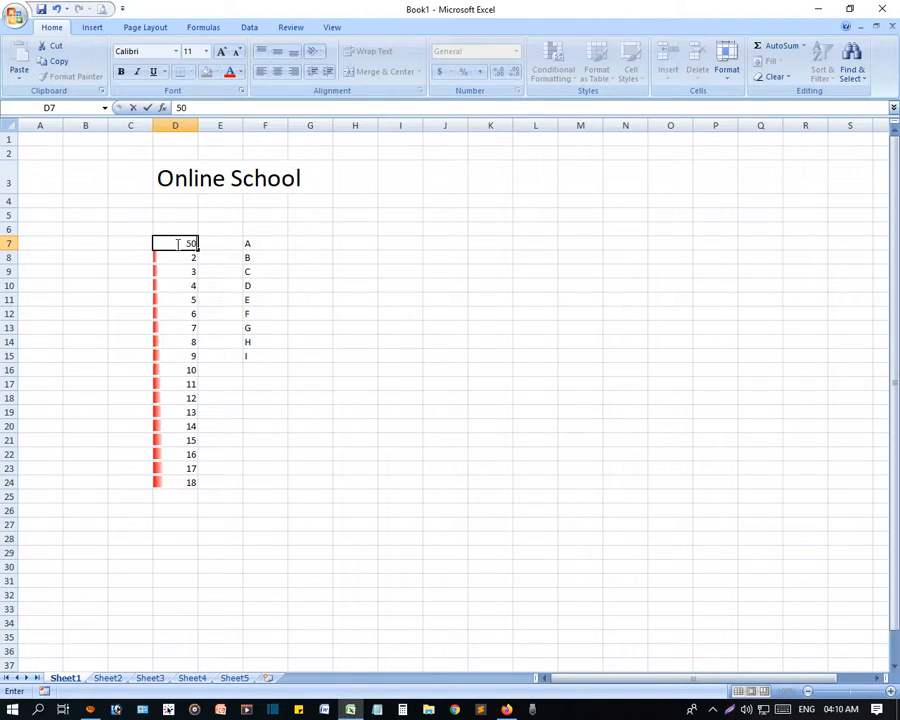
{"action": "key", "text": "Return"}
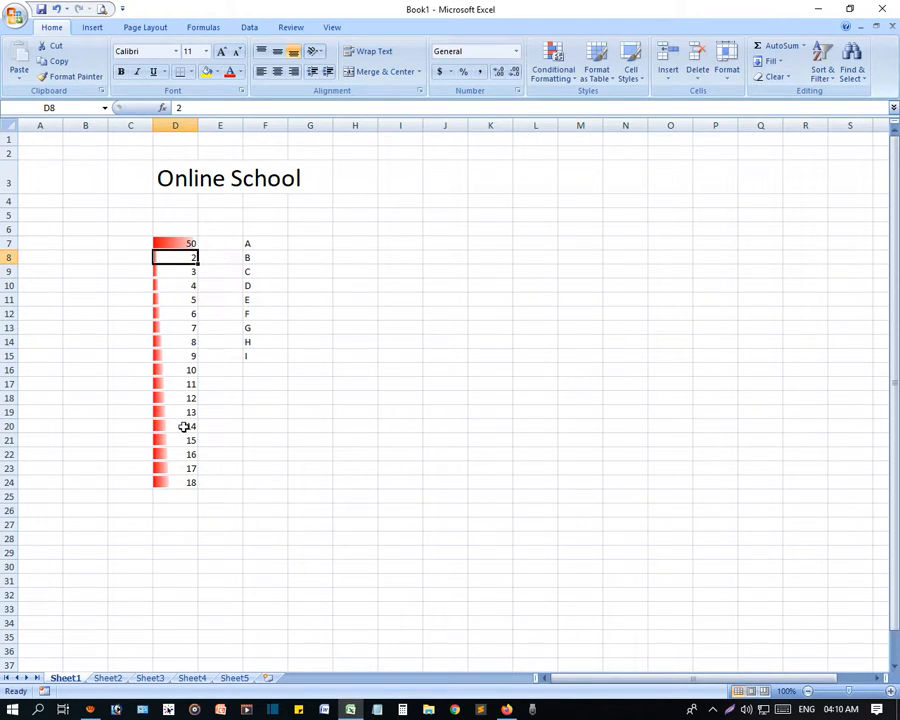
{"action": "left_click", "coordinate": [476, 452]}
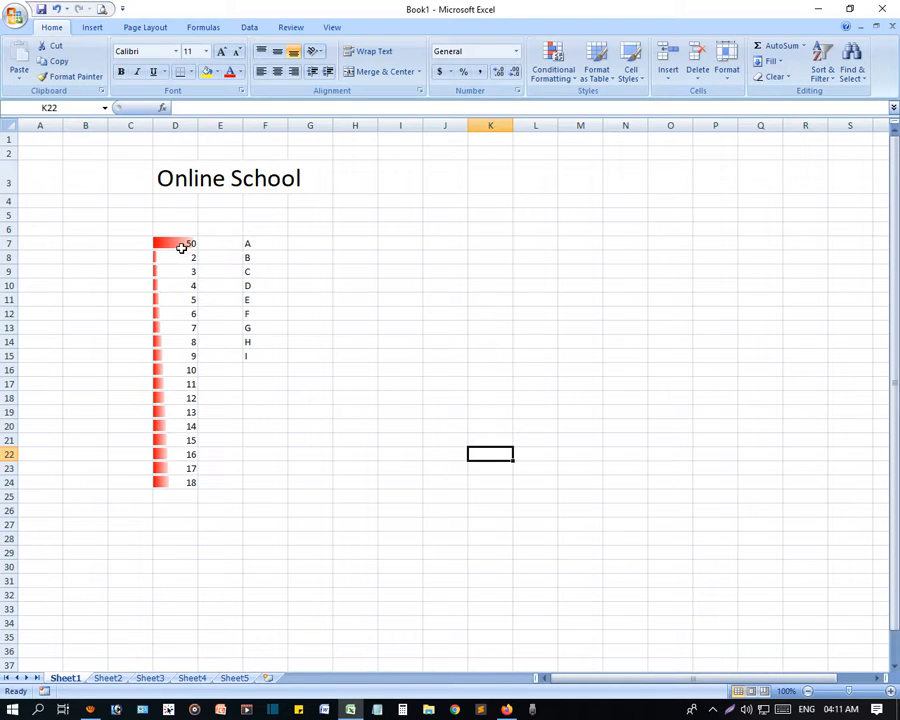
Undo both value changes in cell D7 and the red data bar rule on the number series.
{"action": "key", "text": "ctrl+z"}
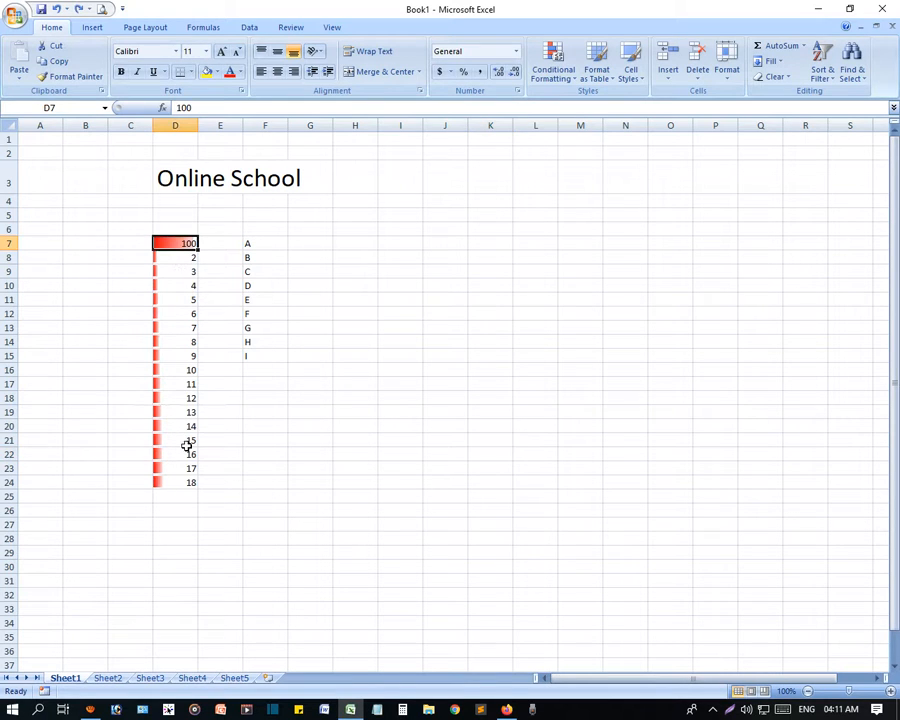
{"action": "key", "text": "ctrl+z"}
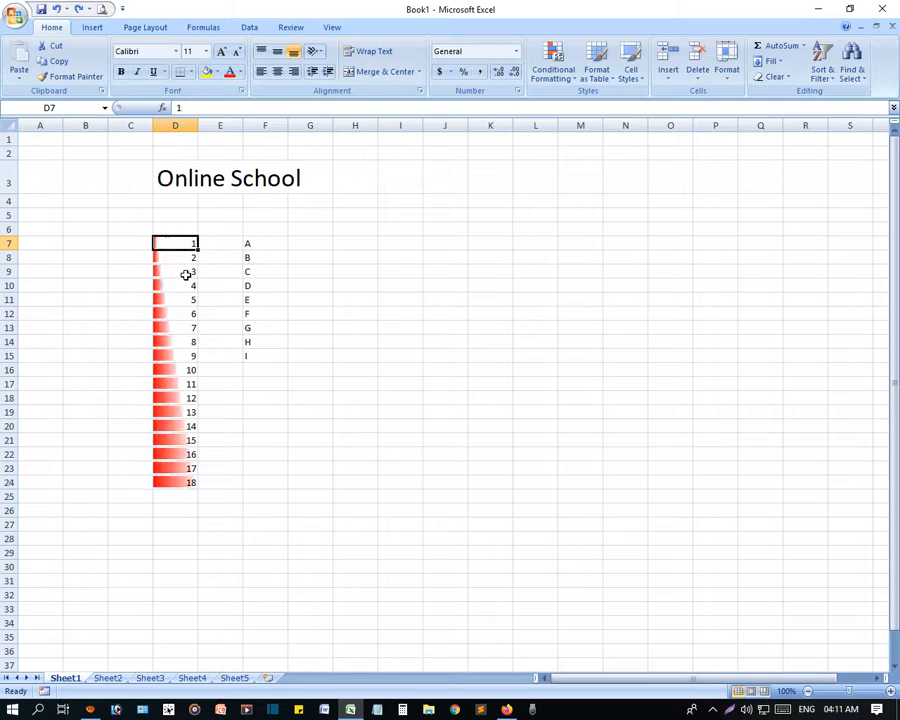
{"action": "key", "text": "ctrl+z"}
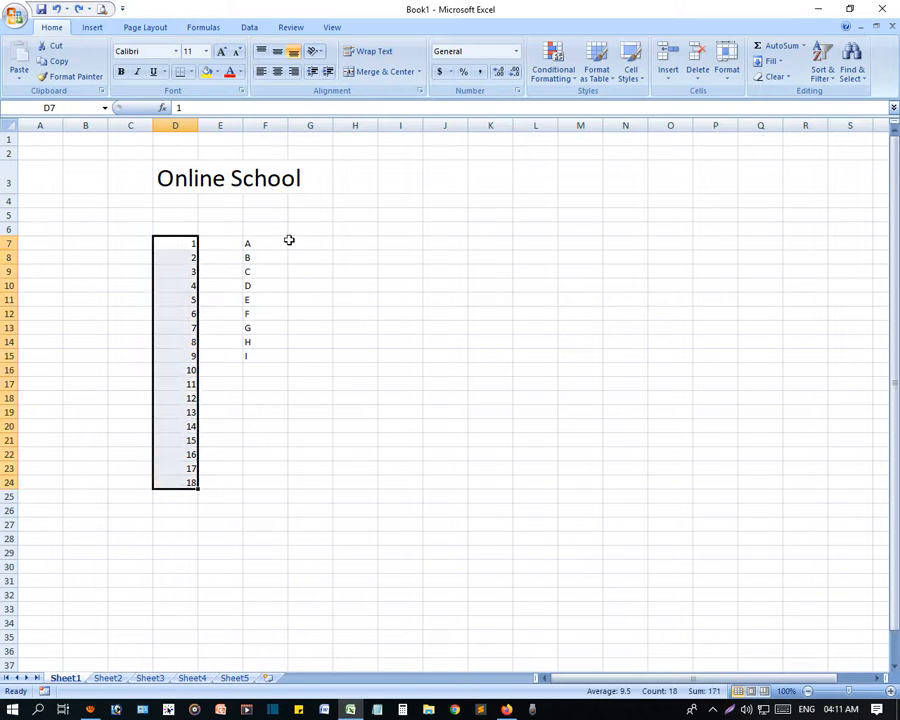
Apply the two-colour green and yellow color scale to D7:D24, with green for the highest values.
{"action": "left_click", "coordinate": [556, 70]}
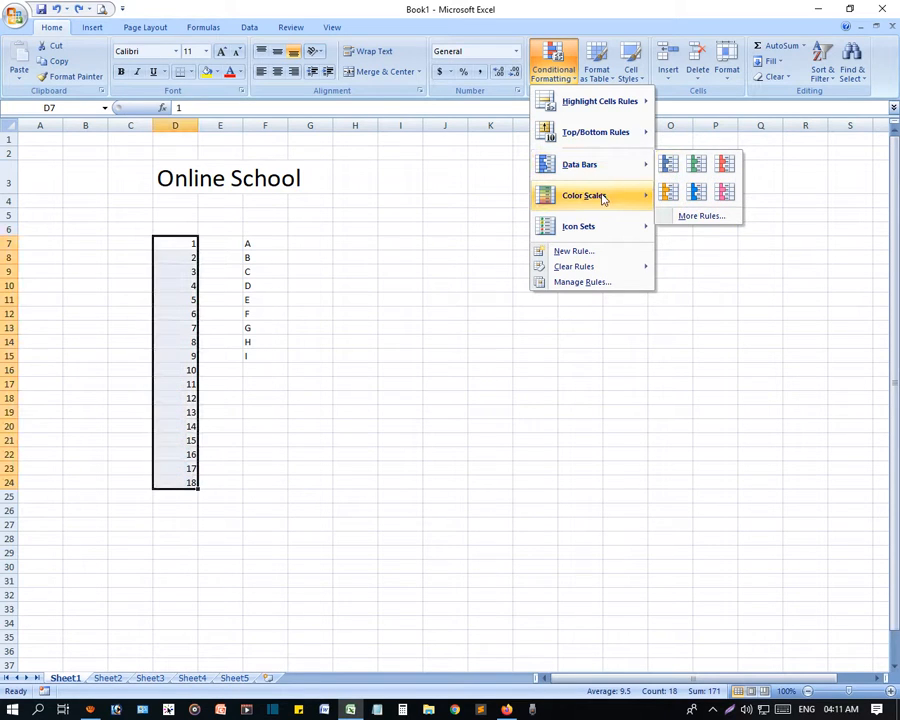
{"action": "mouse_move", "coordinate": [606, 200]}
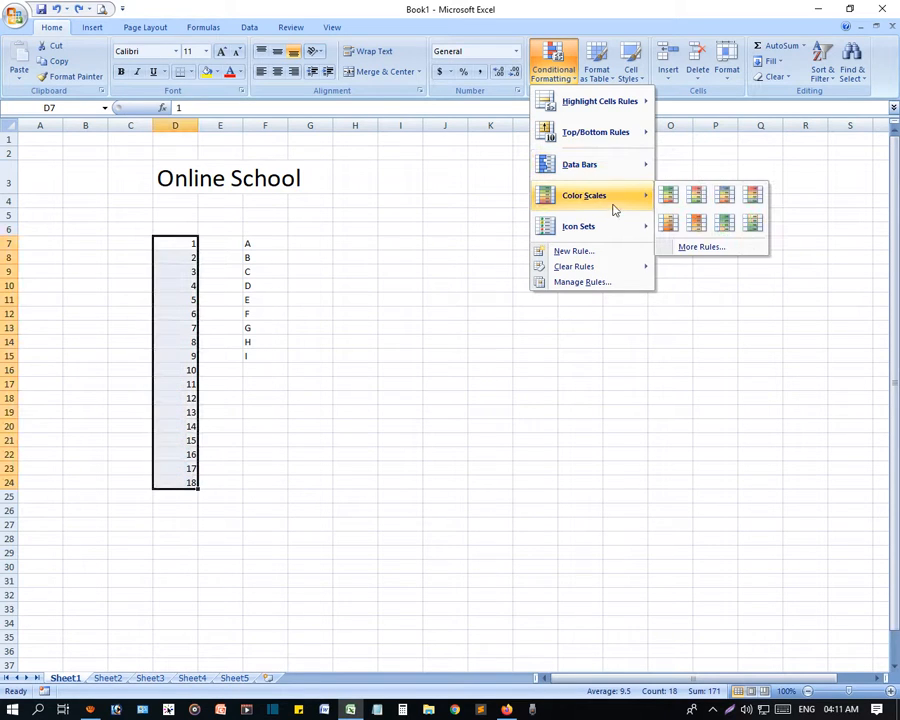
{"action": "left_click", "coordinate": [727, 228]}
{"action": "left_click", "coordinate": [260, 480]}
Test the color scale by changing cell D7 to 20 and then to 100.
{"action": "left_click", "coordinate": [181, 244]}
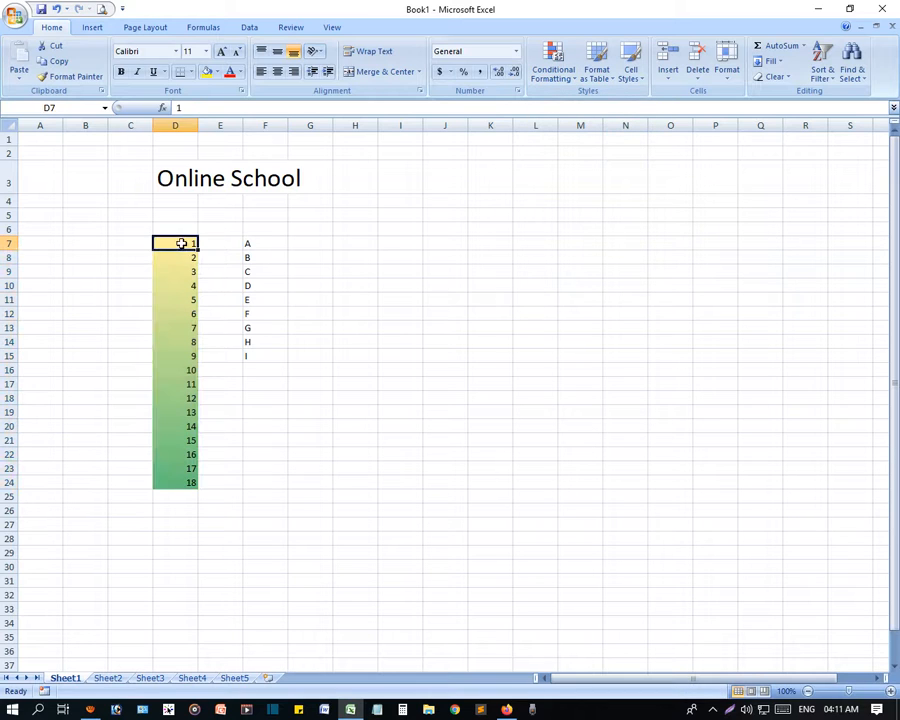
{"action": "type", "text": "2"}
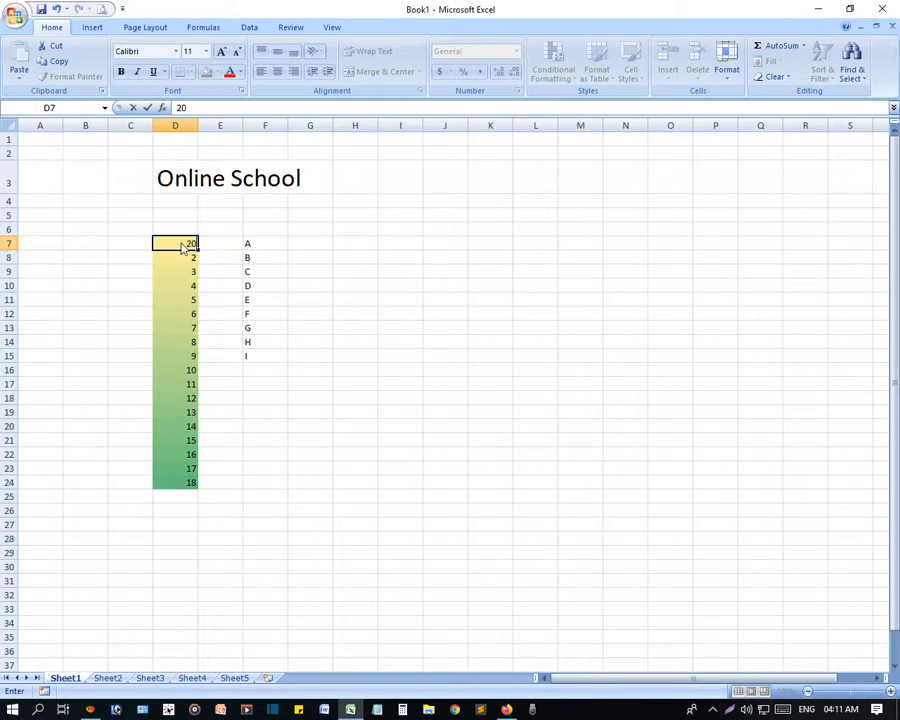
{"action": "type", "text": "0"}
{"action": "key", "text": "Return"}
{"action": "left_click", "coordinate": [182, 246]}
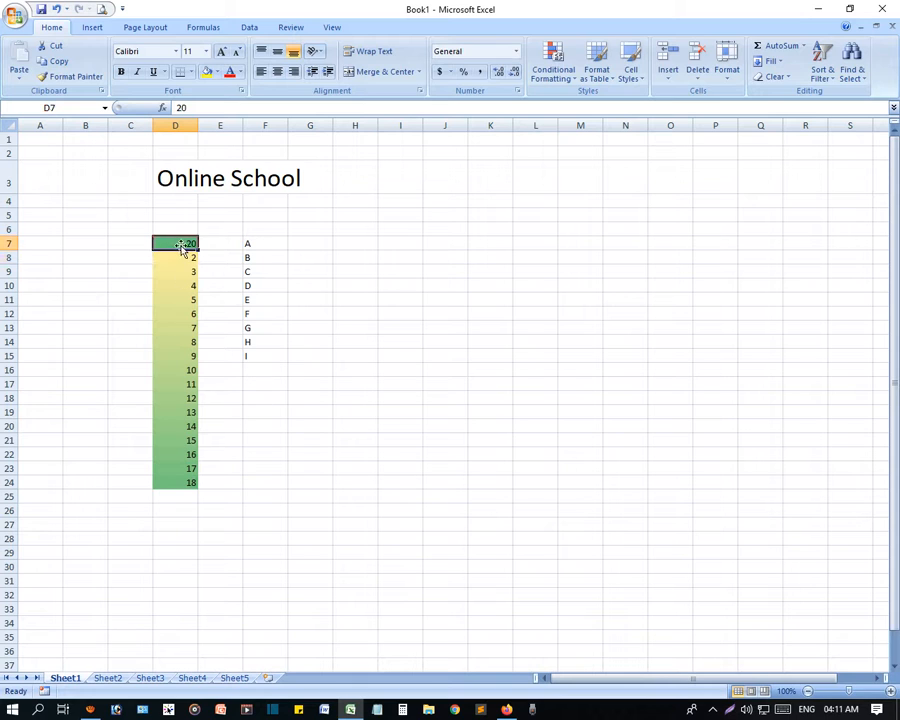
{"action": "type", "text": "100"}
{"action": "key", "text": "Return"}
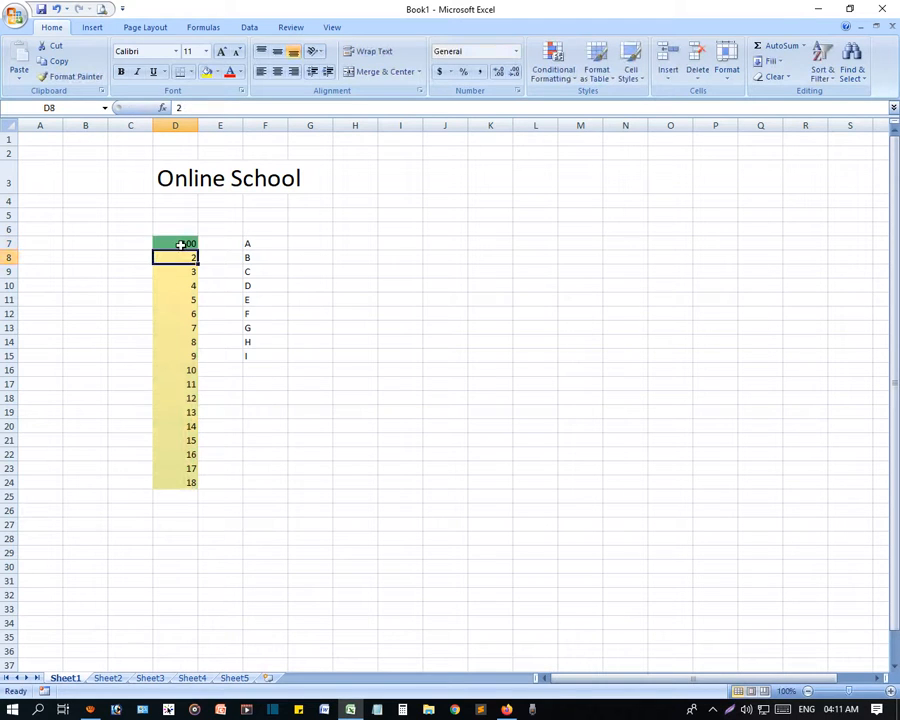
Set cell D7 to 10 to compare its shading with the rest of the color scale.
{"action": "left_click", "coordinate": [284, 425]}
{"action": "left_click", "coordinate": [185, 242]}
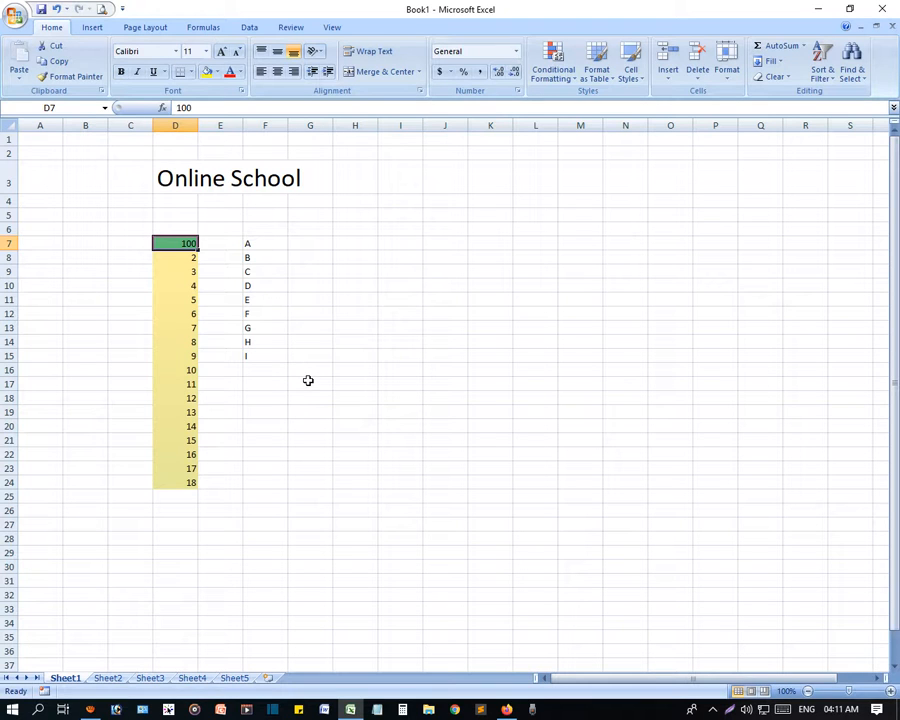
{"action": "type", "text": "10"}
{"action": "key", "text": "Return"}
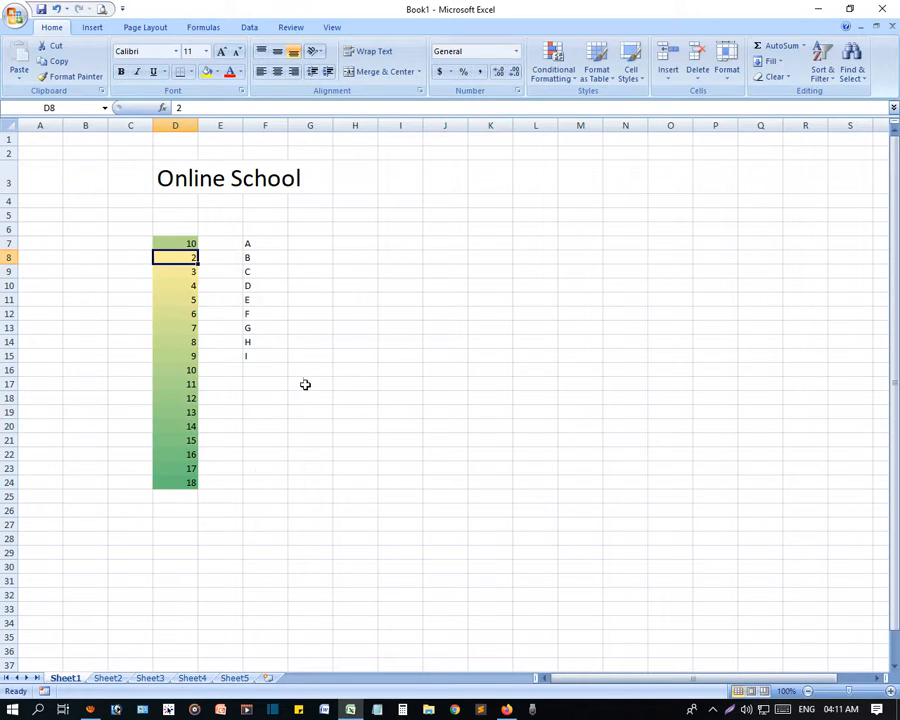
Undo the test value changes in cell D7.
{"action": "left_click", "coordinate": [397, 480]}
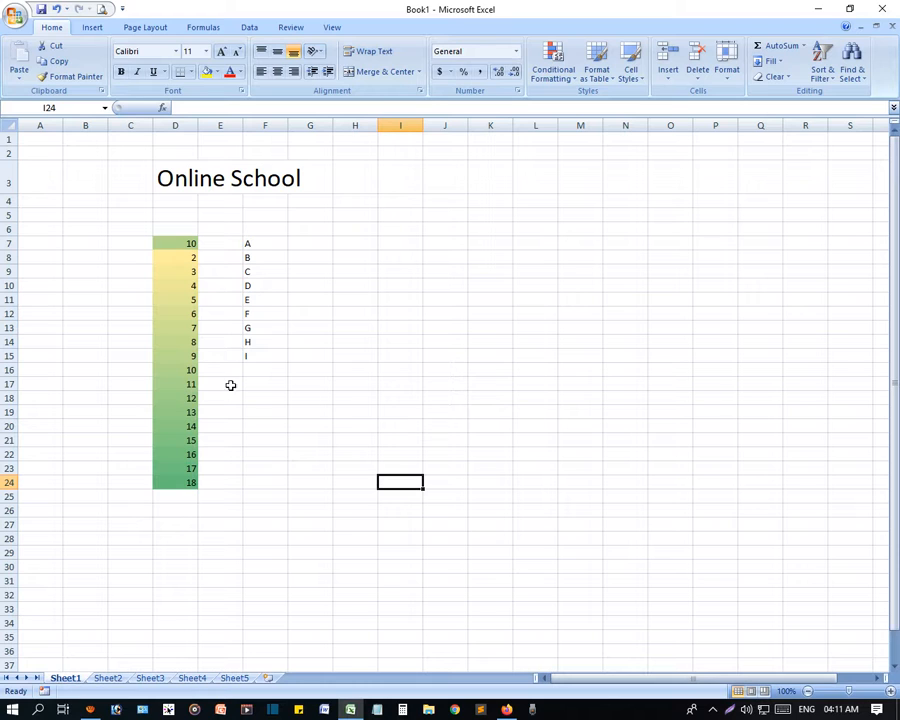
{"action": "left_click_drag", "start_coordinate": [179, 248], "coordinate": [175, 489]}
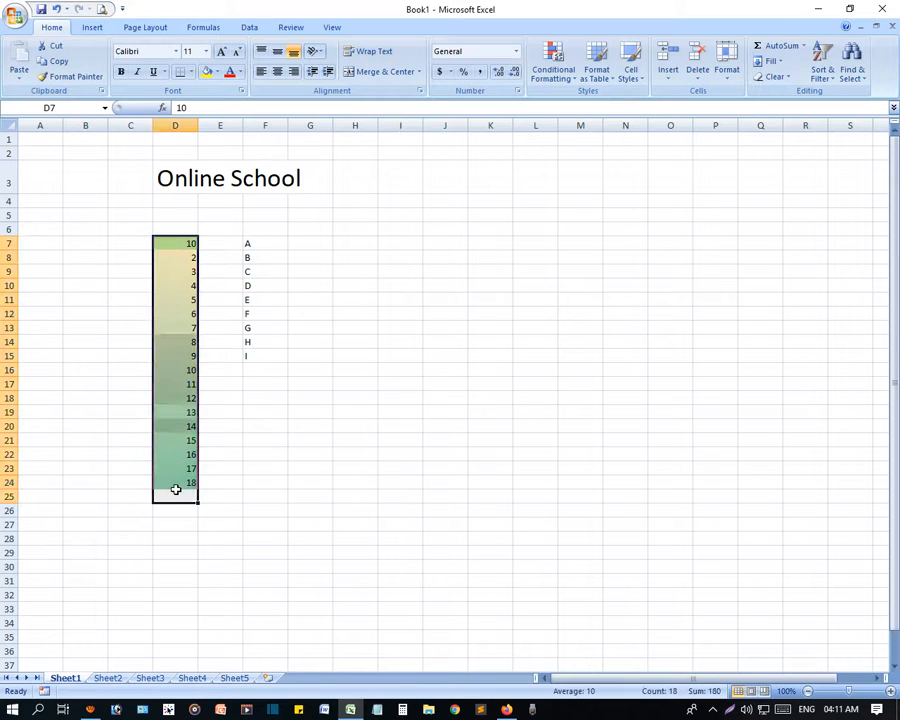
{"action": "key", "text": "ctrl+z"}
{"action": "key", "text": "ctrl+z"}
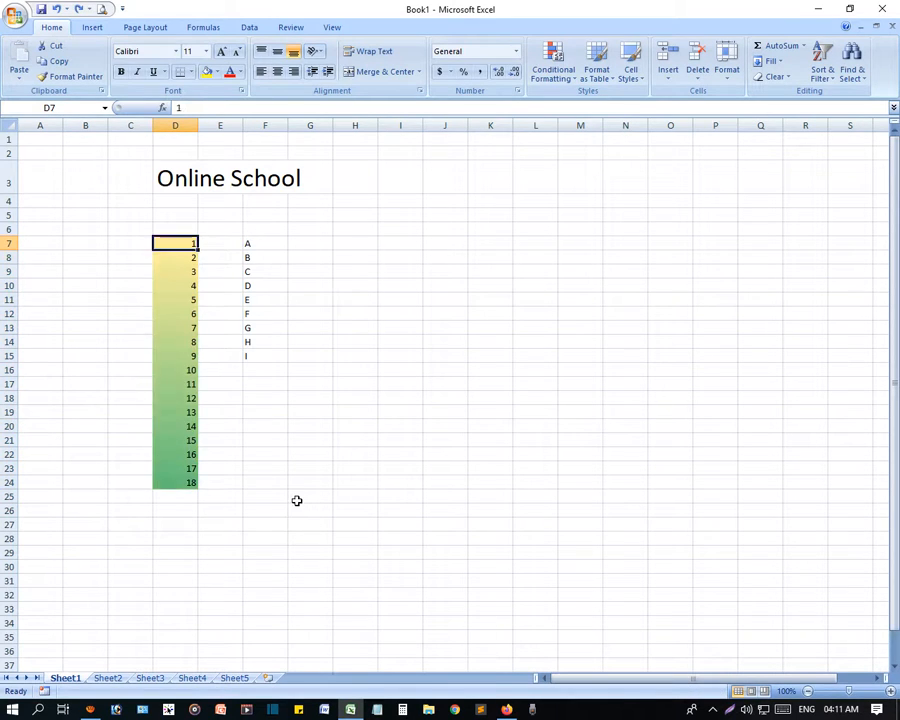
Apply the rimmed three traffic lights icon set to D7:D24 and check the icons beside several values.
{"action": "left_click", "coordinate": [570, 75]}
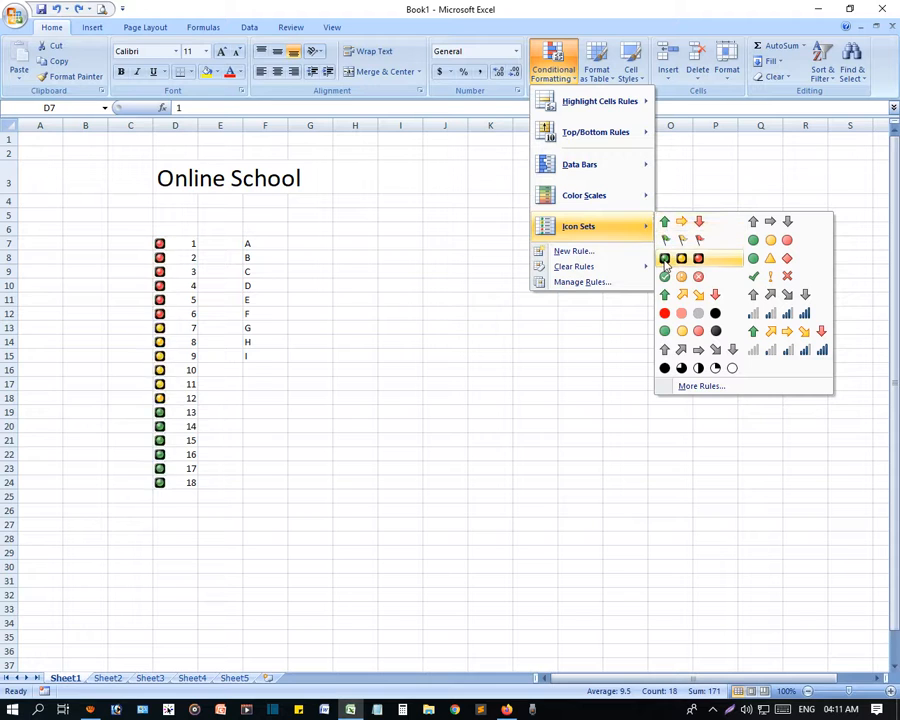
{"action": "left_click", "coordinate": [665, 260]}
{"action": "left_click", "coordinate": [355, 440]}
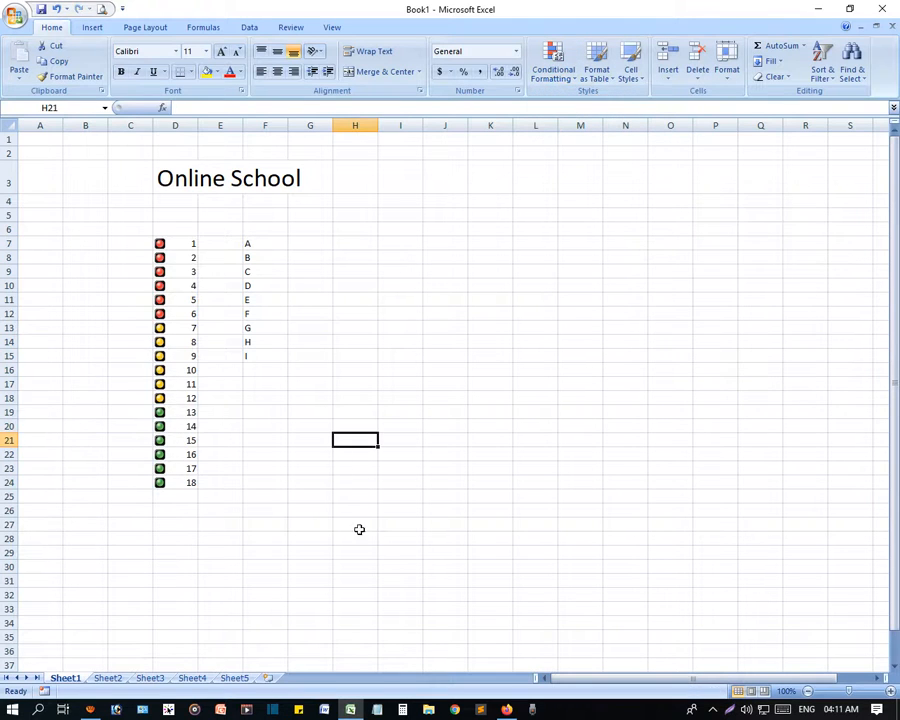
{"action": "left_click", "coordinate": [158, 258]}
{"action": "left_click", "coordinate": [150, 344]}
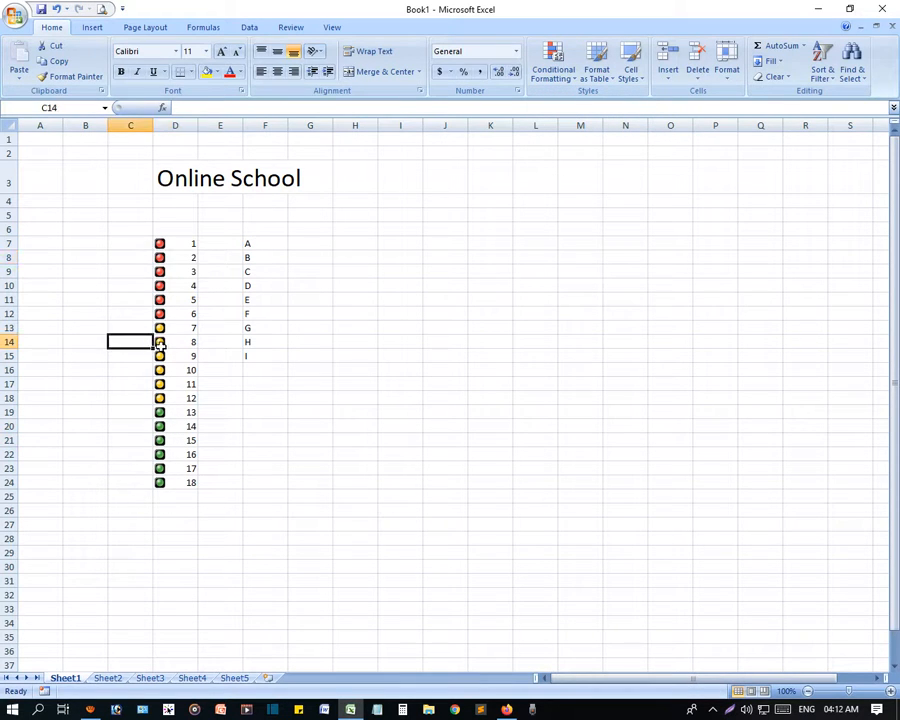
{"action": "left_click", "coordinate": [160, 342]}
{"action": "left_click", "coordinate": [160, 299]}
{"action": "left_click", "coordinate": [162, 369]}
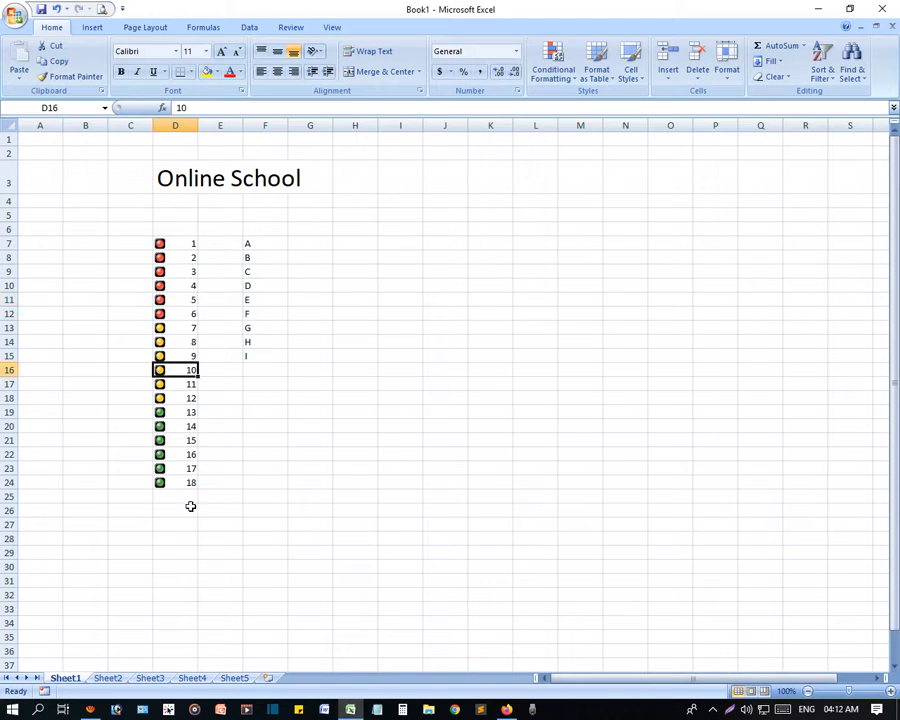
Test the traffic light icons by changing cell D7 to 100 and then to 20.
{"action": "left_click", "coordinate": [193, 245]}
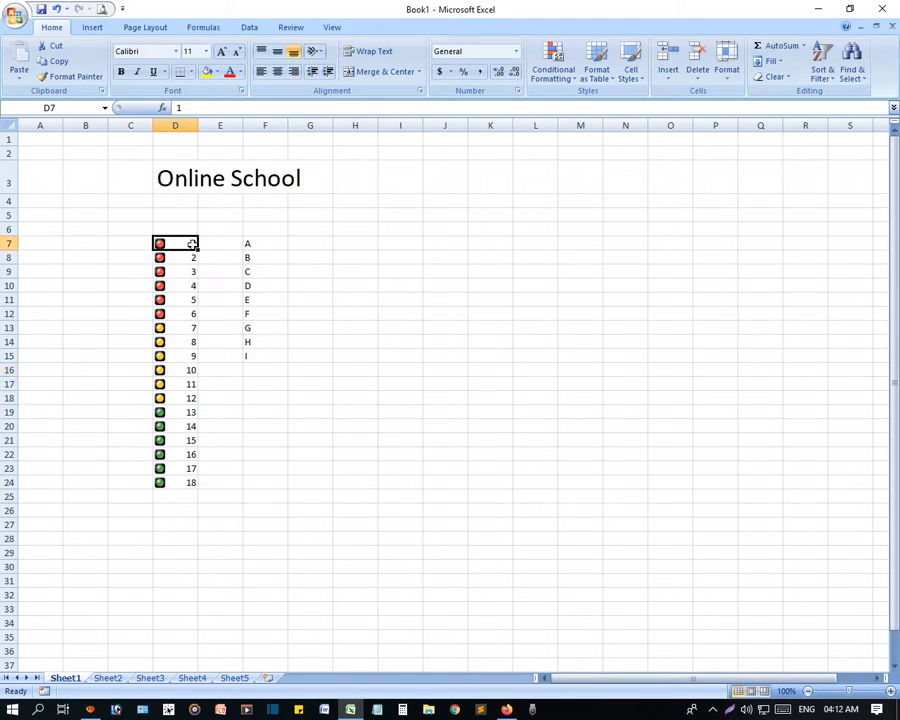
{"action": "type", "text": "100"}
{"action": "key", "text": "Return"}
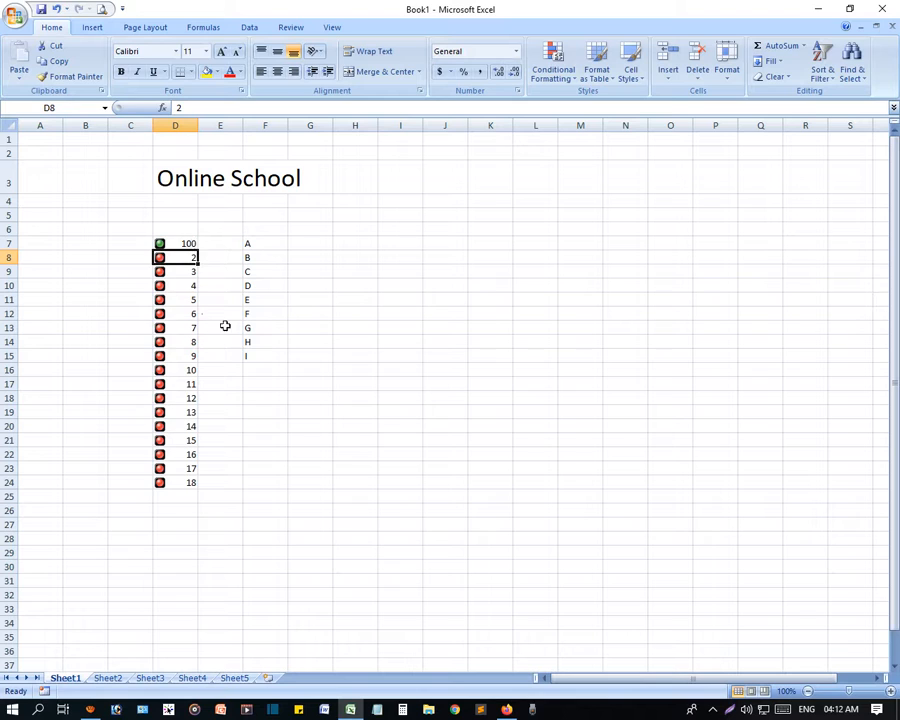
{"action": "left_click", "coordinate": [189, 246]}
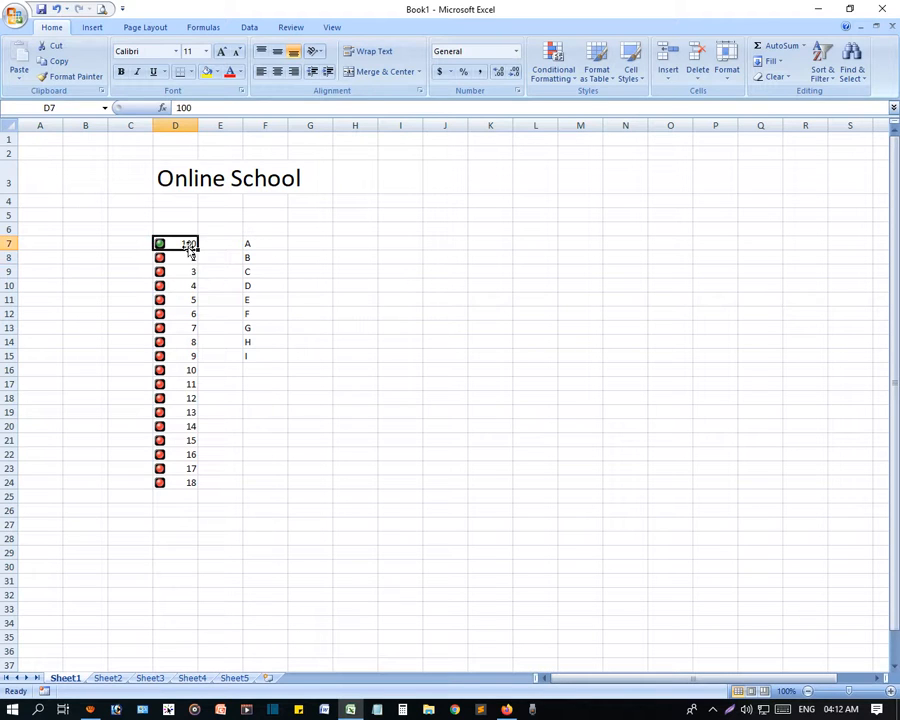
{"action": "type", "text": "20"}
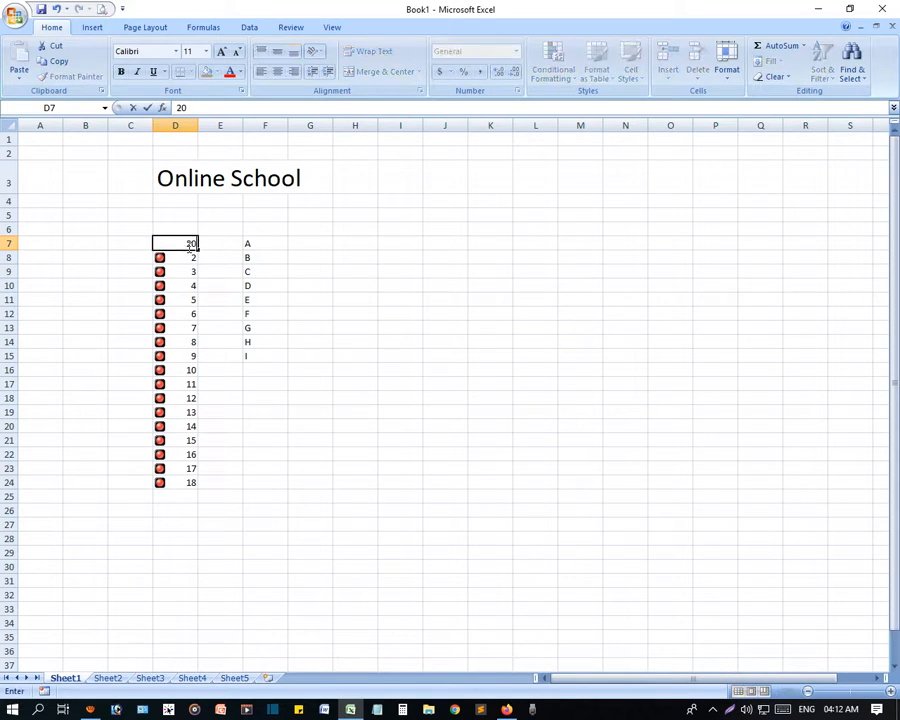
{"action": "key", "text": "Return"}
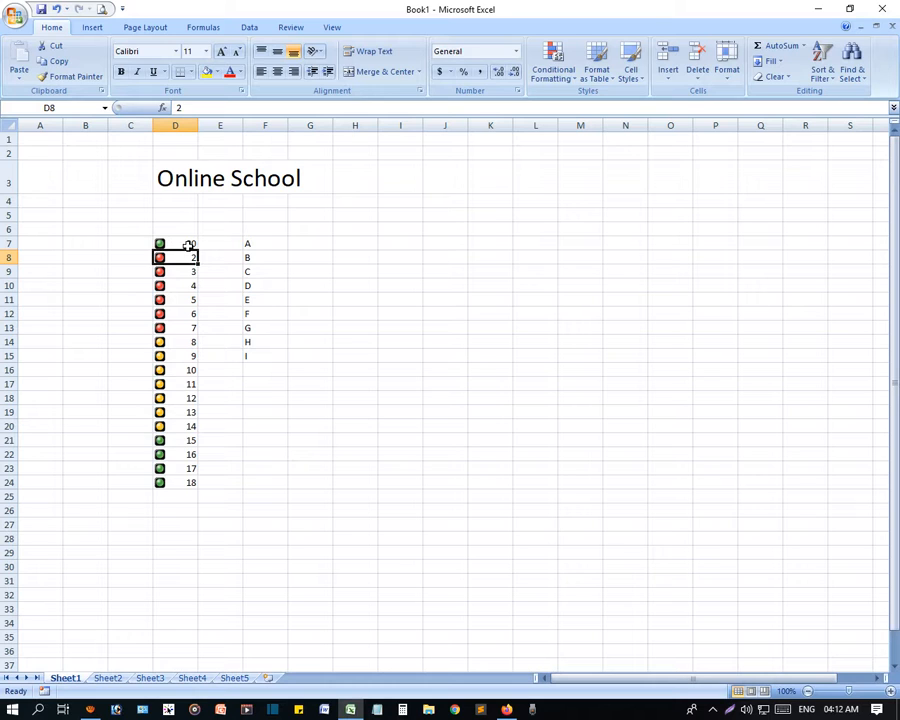
Replace the icons on D7:D24 with the five-level signal bar rating icon set and compare the first and last cells.
{"action": "left_click_drag", "start_coordinate": [189, 245], "coordinate": [163, 483]}
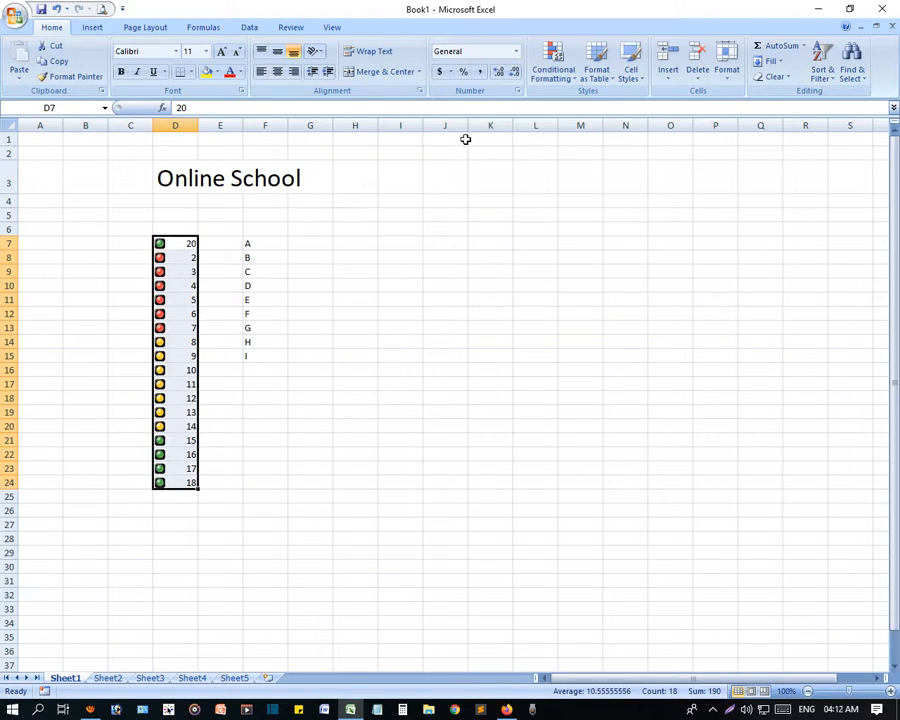
{"action": "left_click", "coordinate": [553, 62]}
{"action": "mouse_move", "coordinate": [629, 234]}
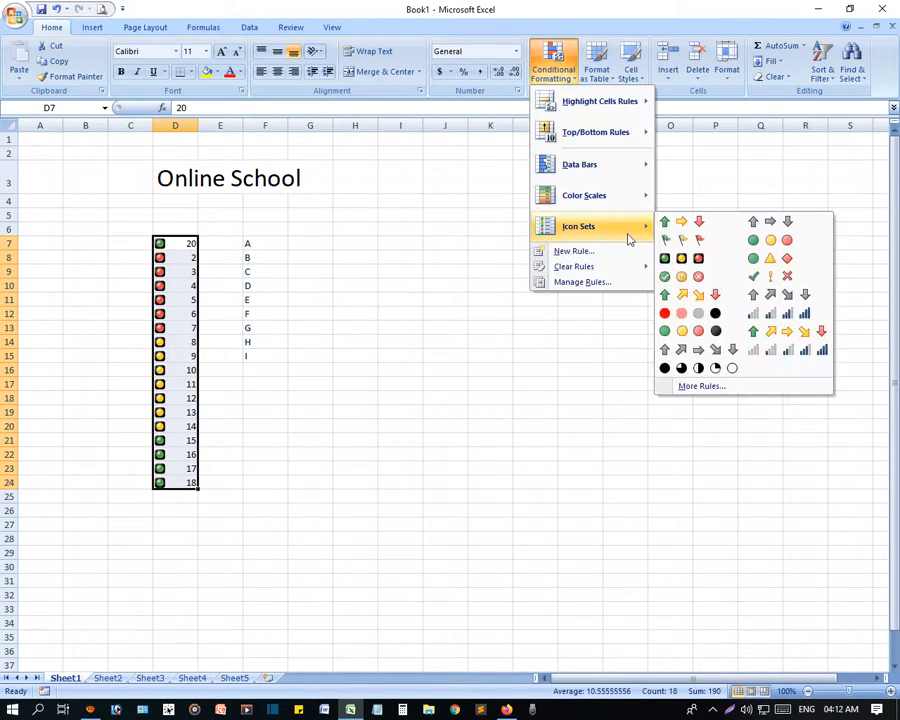
{"action": "left_click", "coordinate": [827, 350]}
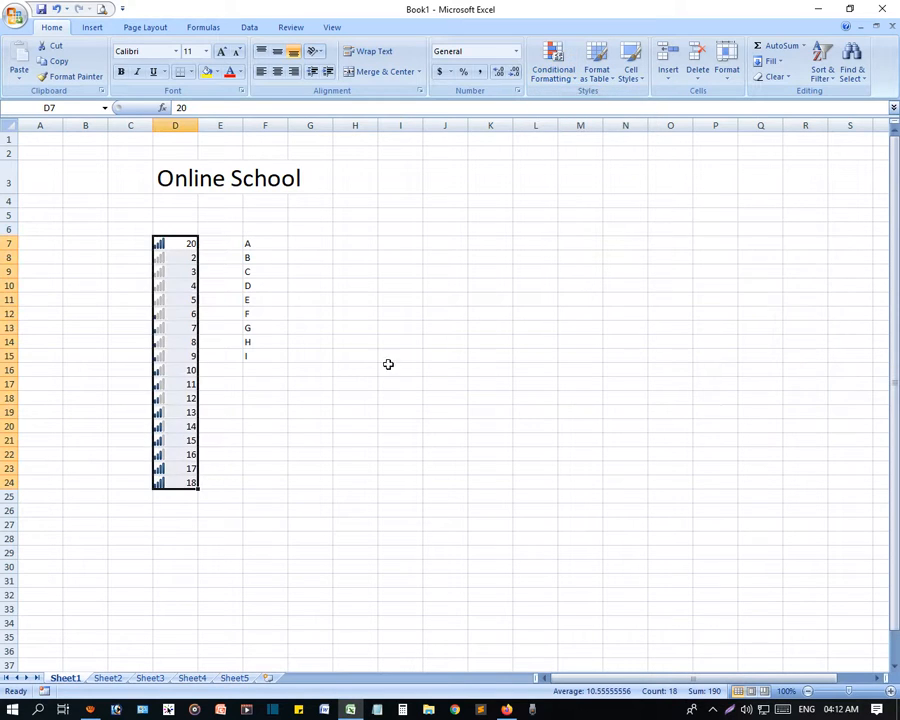
{"action": "left_click", "coordinate": [360, 370]}
{"action": "left_click", "coordinate": [186, 244]}
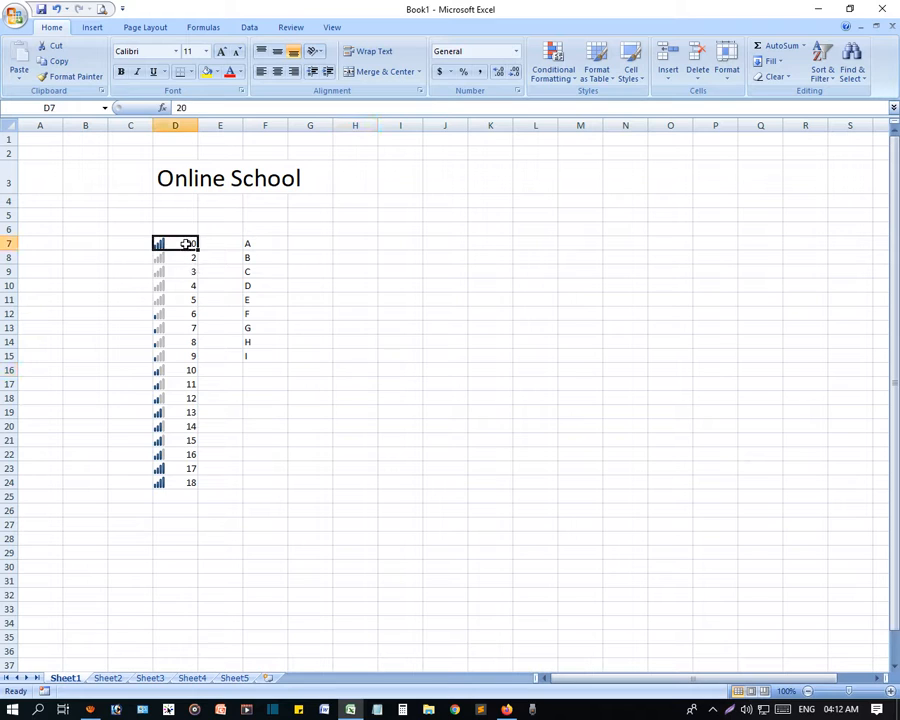
{"action": "left_click", "coordinate": [187, 483]}
Preview other icon sets on D7:D24 and view the new rule options for "Format only cells that contain" without creating a rule.
{"action": "left_click_drag", "start_coordinate": [195, 247], "coordinate": [185, 478]}
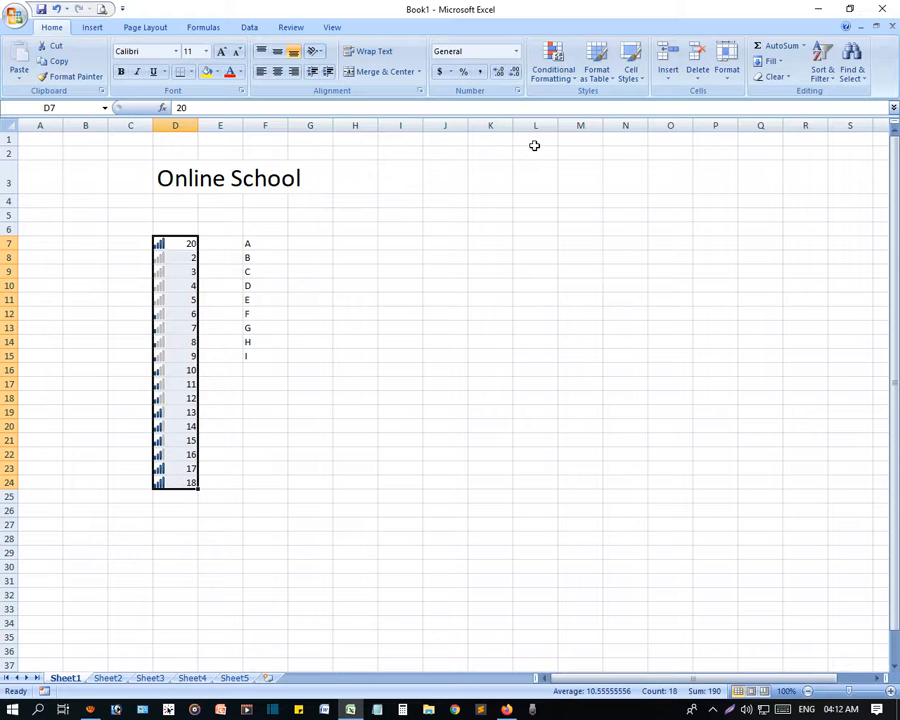
{"action": "left_click", "coordinate": [553, 66]}
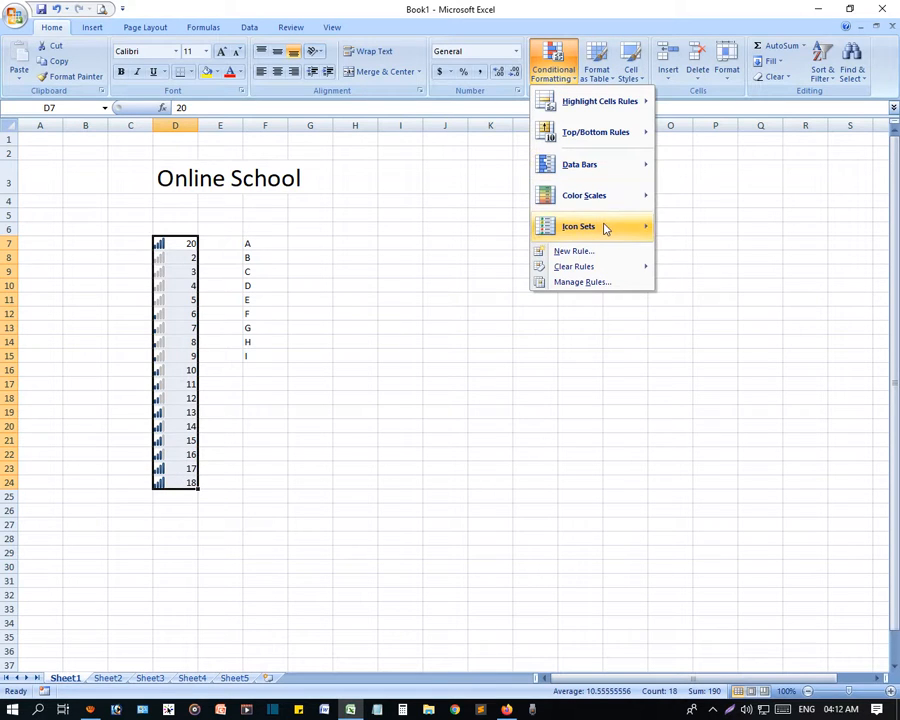
{"action": "mouse_move", "coordinate": [606, 229]}
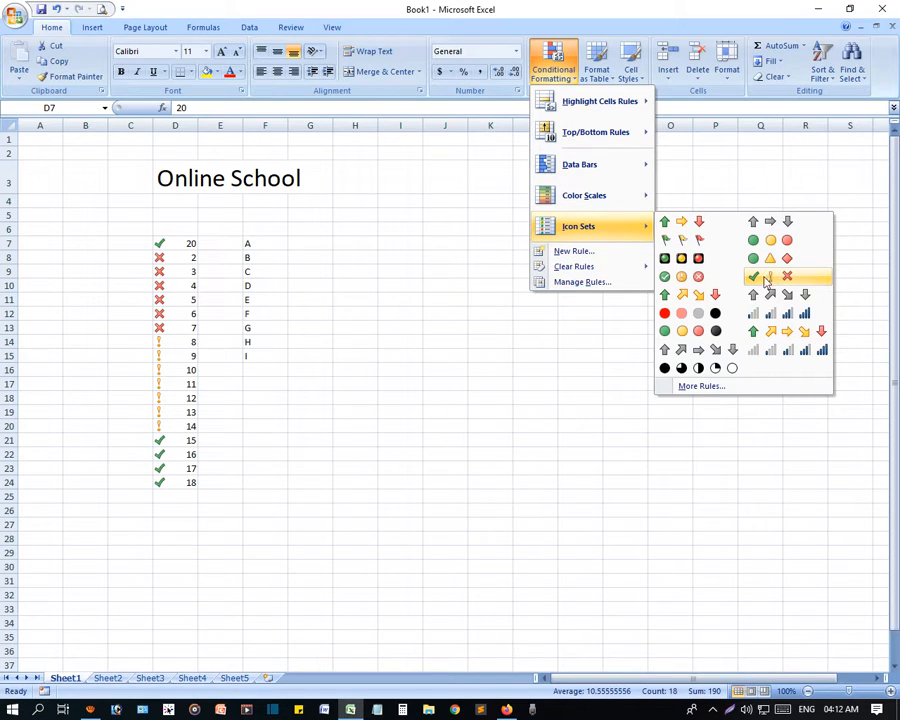
{"action": "left_click", "coordinate": [594, 253]}
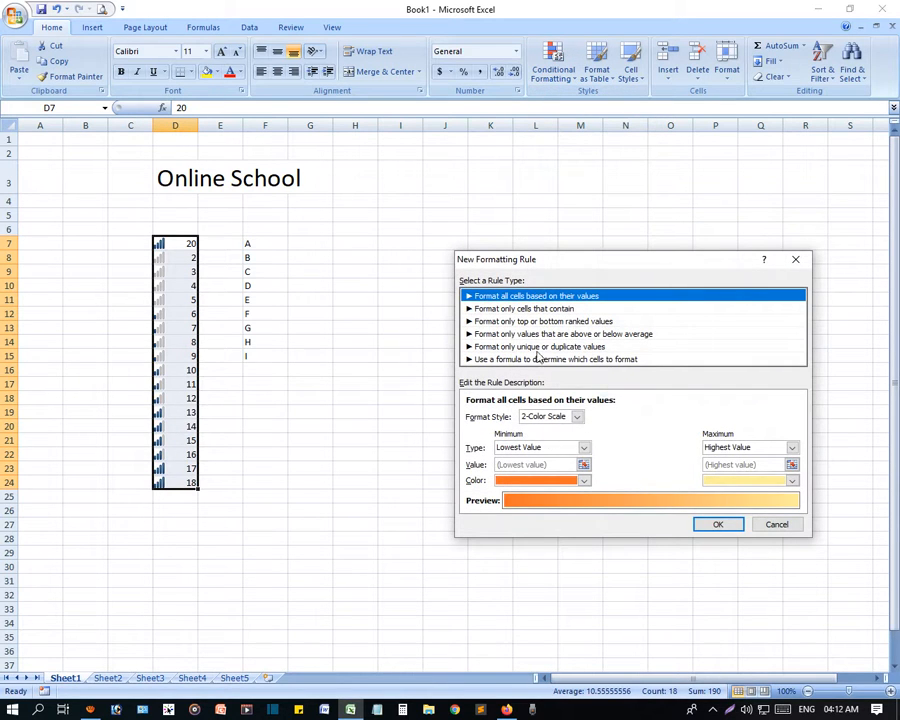
{"action": "left_click", "coordinate": [487, 311]}
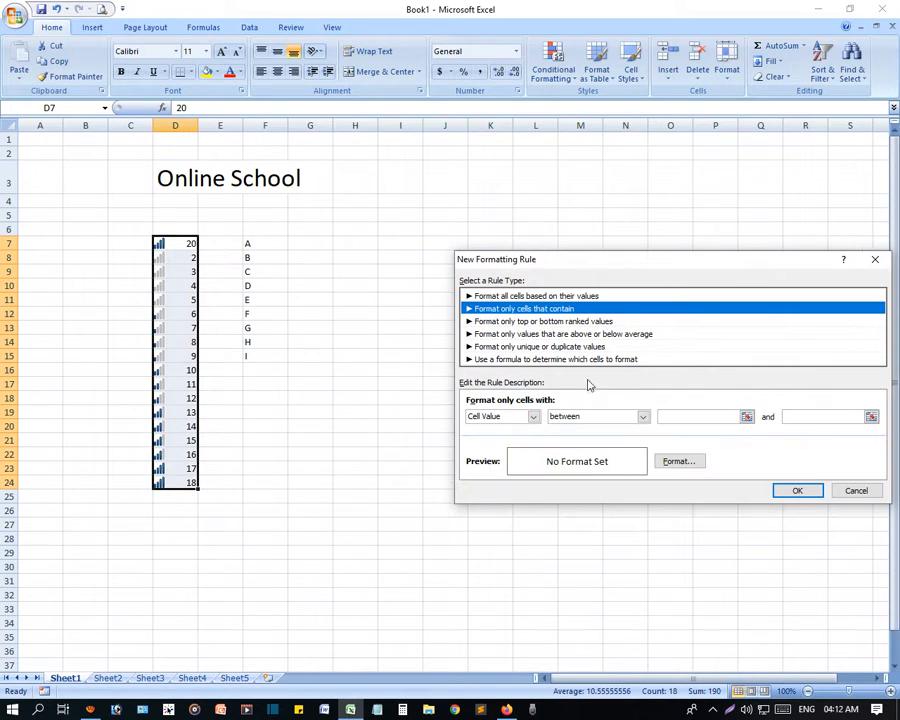
{"action": "left_click", "coordinate": [856, 491]}
Clear the conditional formatting rules from the selected cells D7:D24 only.
{"action": "left_click", "coordinate": [553, 68]}
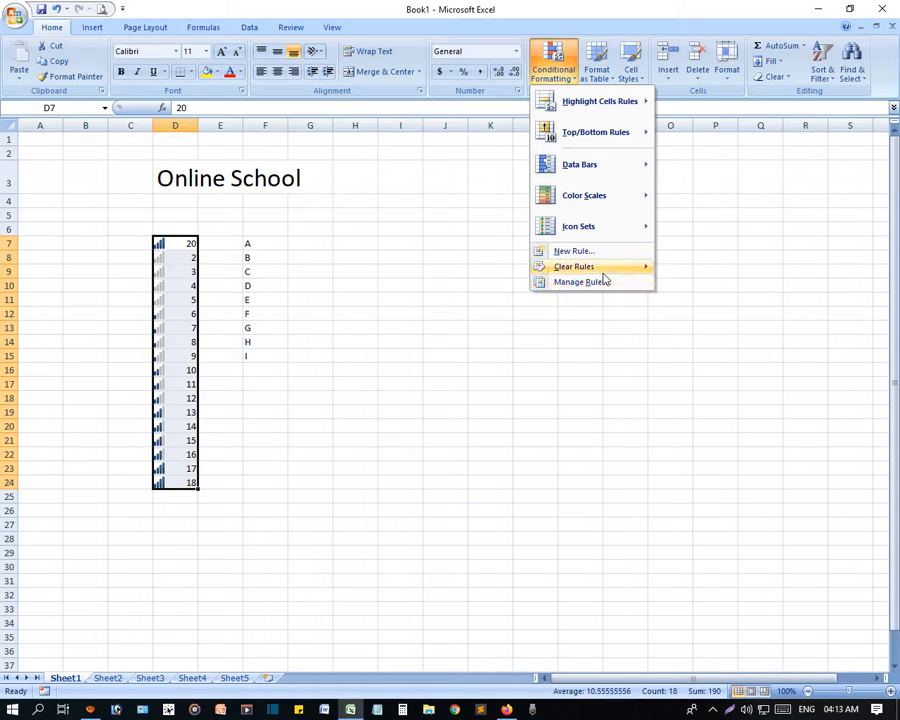
{"action": "mouse_move", "coordinate": [600, 276]}
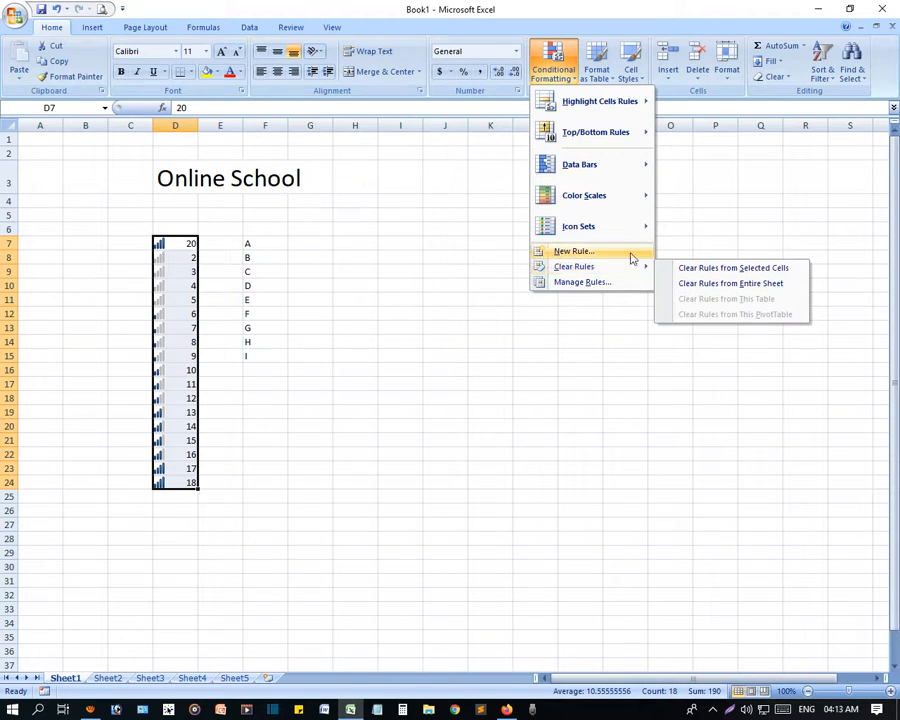
{"action": "left_click", "coordinate": [738, 270]}
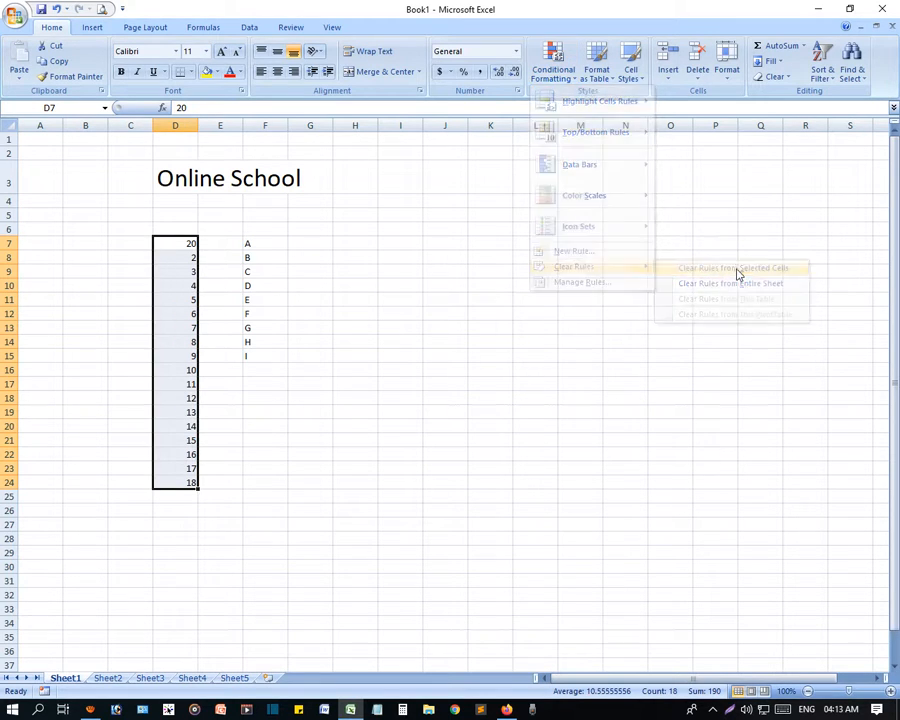
{"action": "left_click", "coordinate": [355, 437]}
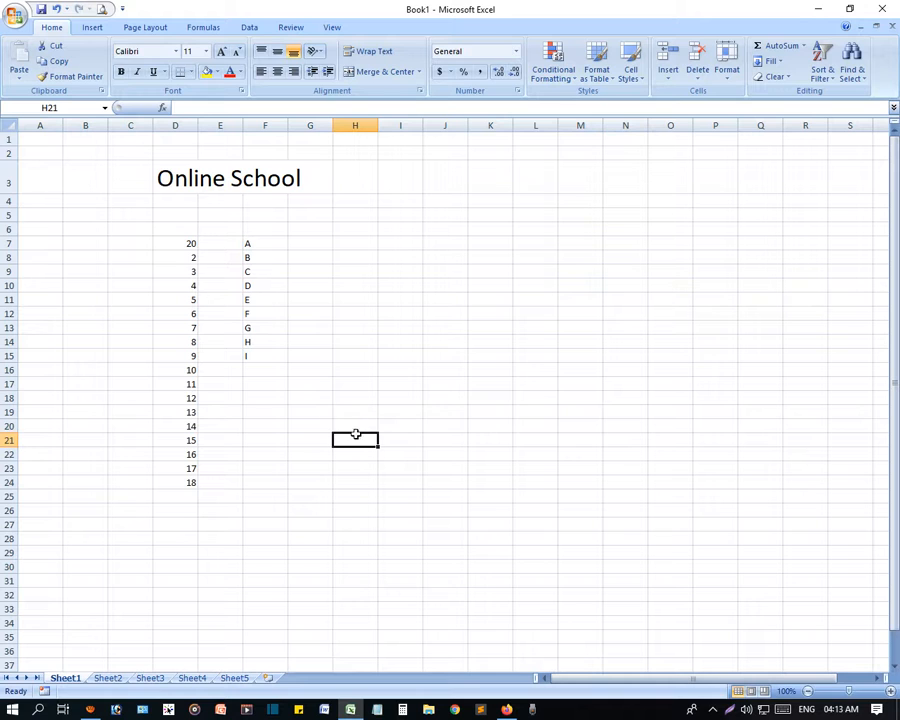
{"action": "left_click", "coordinate": [508, 396]}
Set cell D7 to 1 so the number series starts at one.
{"action": "left_click", "coordinate": [178, 246]}
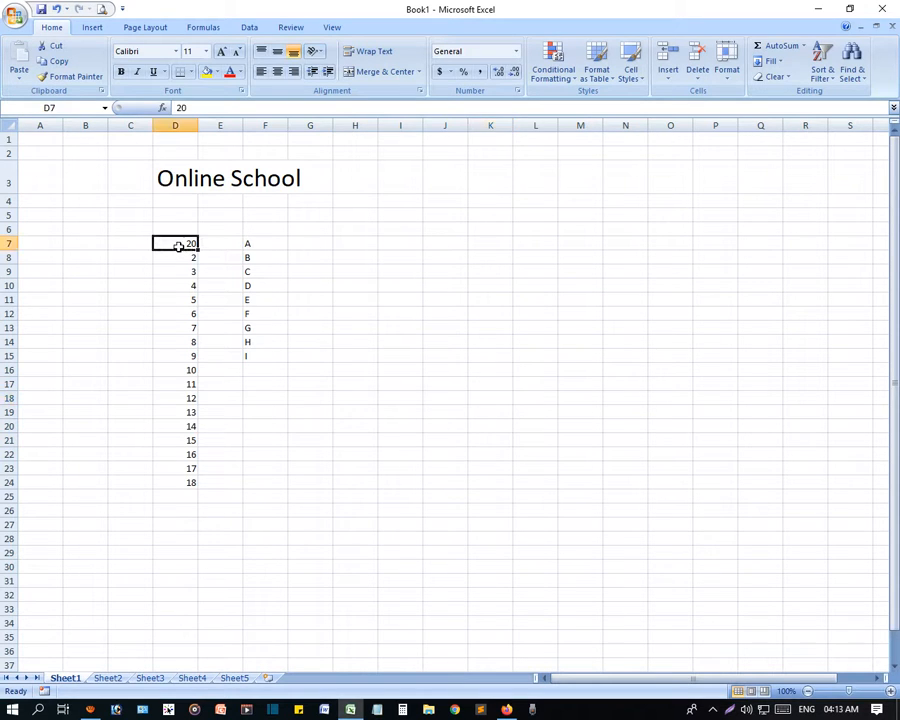
{"action": "type", "text": "1"}
{"action": "key", "text": "Return"}
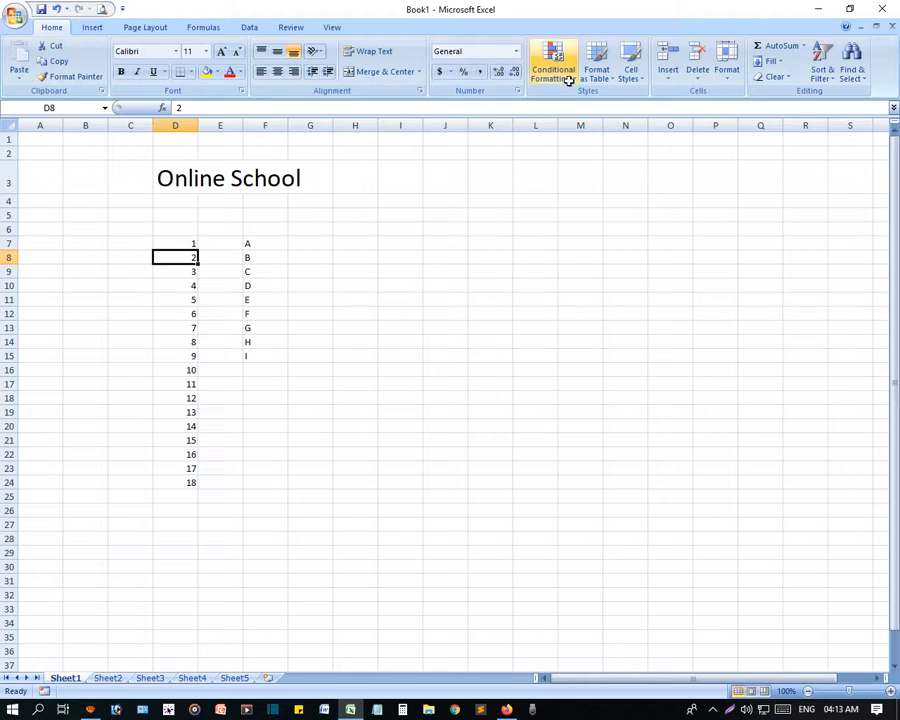
{"action": "left_click", "coordinate": [175, 240]}
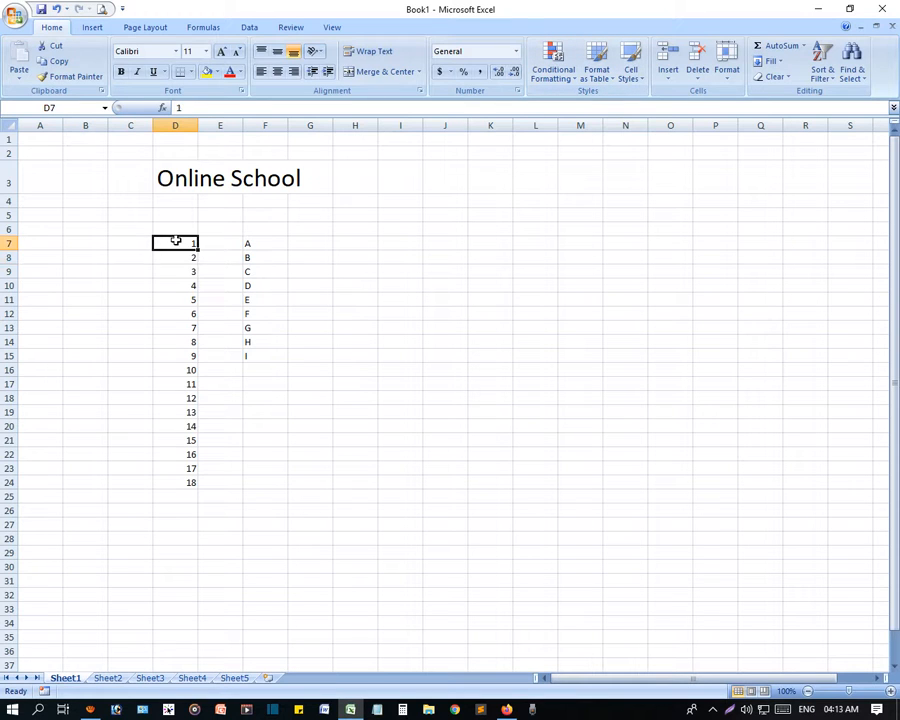
{"action": "left_click", "coordinate": [171, 225]}
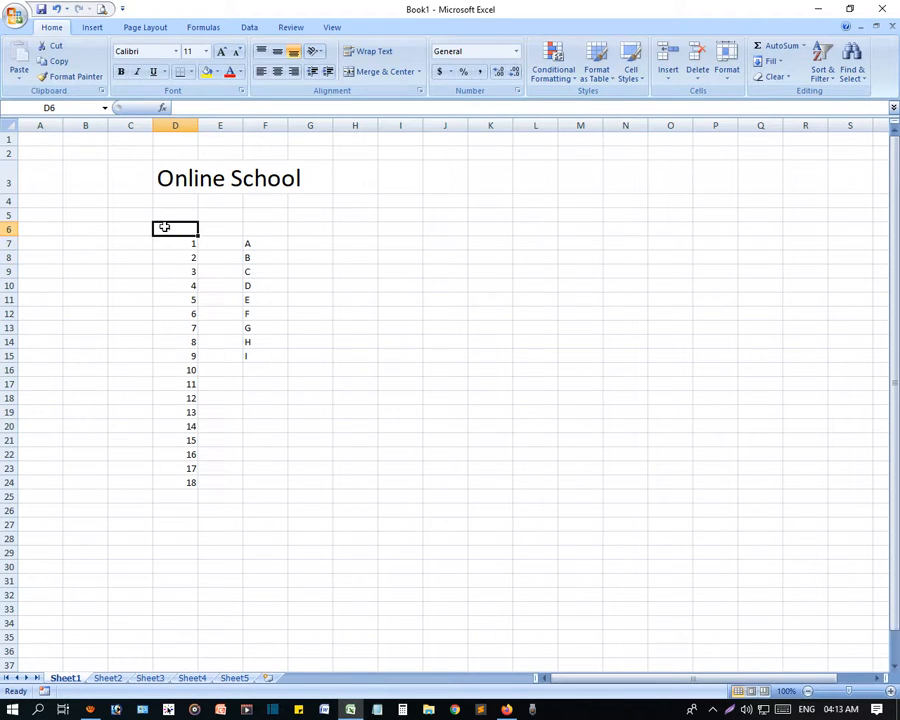
{"action": "left_click_drag", "start_coordinate": [165, 227], "coordinate": [312, 516]}
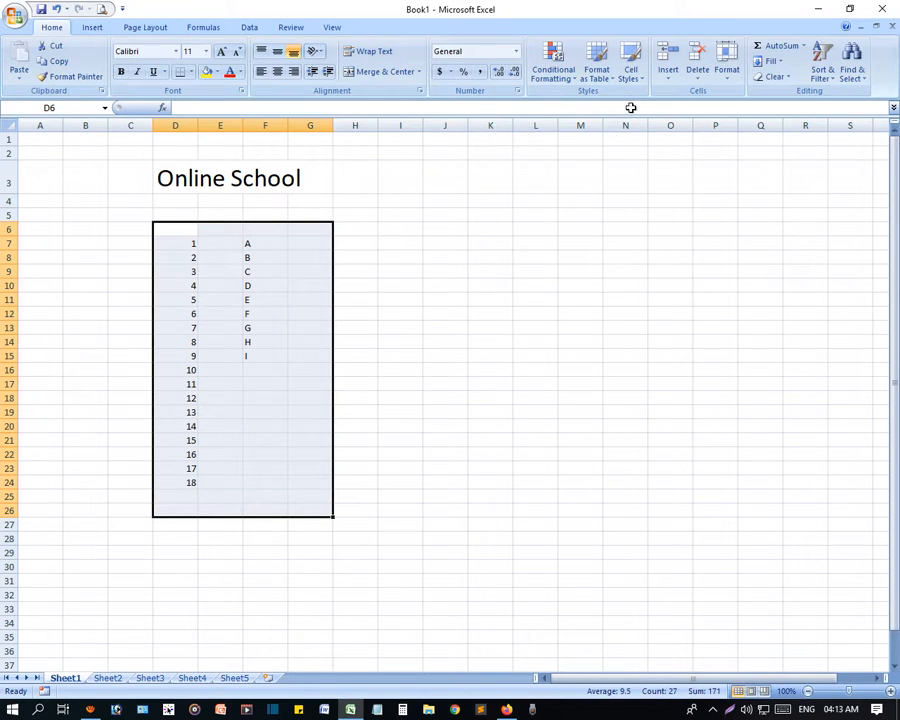
{"action": "left_click", "coordinate": [609, 80]}
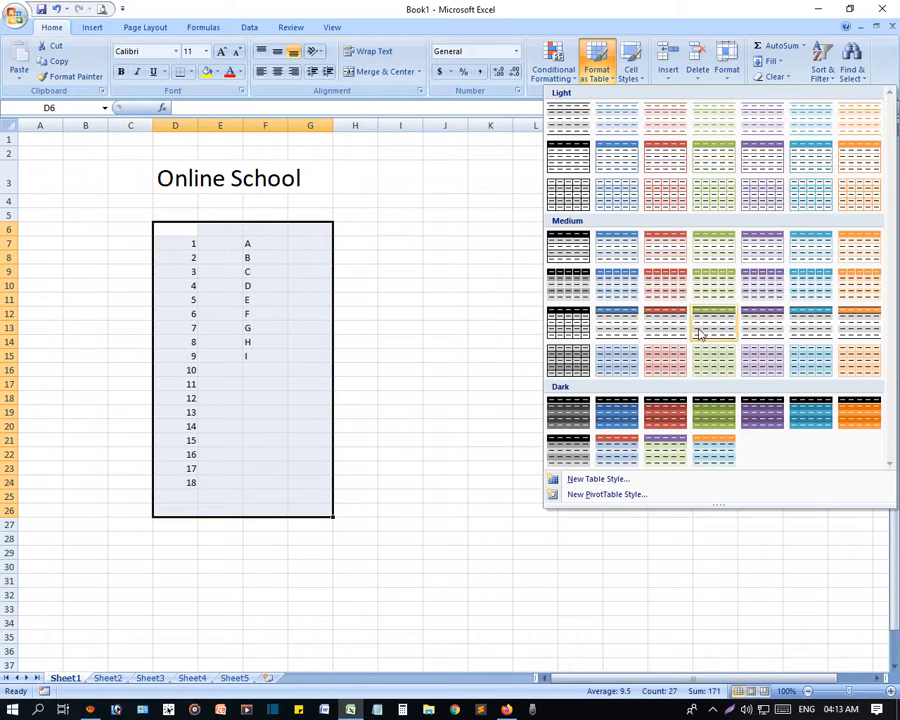
{"action": "left_click", "coordinate": [583, 158]}
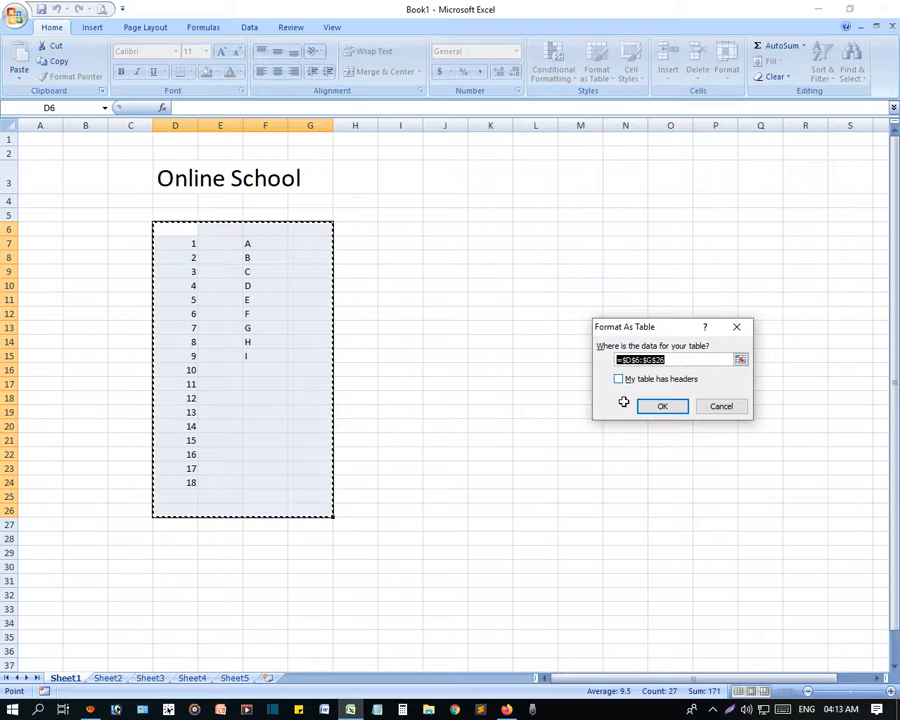
{"action": "left_click", "coordinate": [720, 410]}
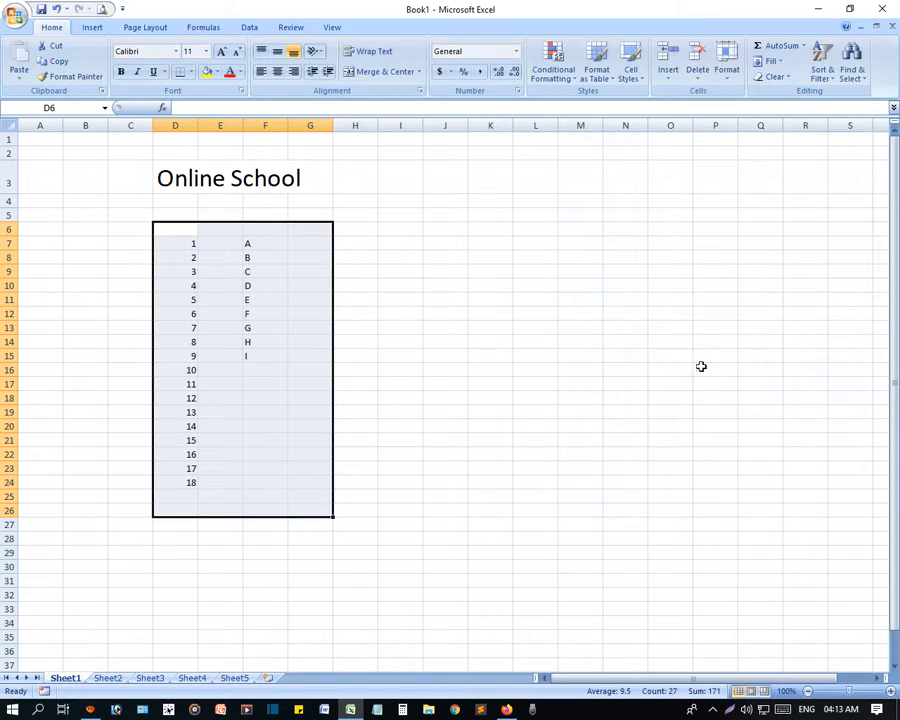
Try formatting H26:O34 as a table with a dark blue table style, and undo the new table.
{"action": "left_click", "coordinate": [605, 80]}
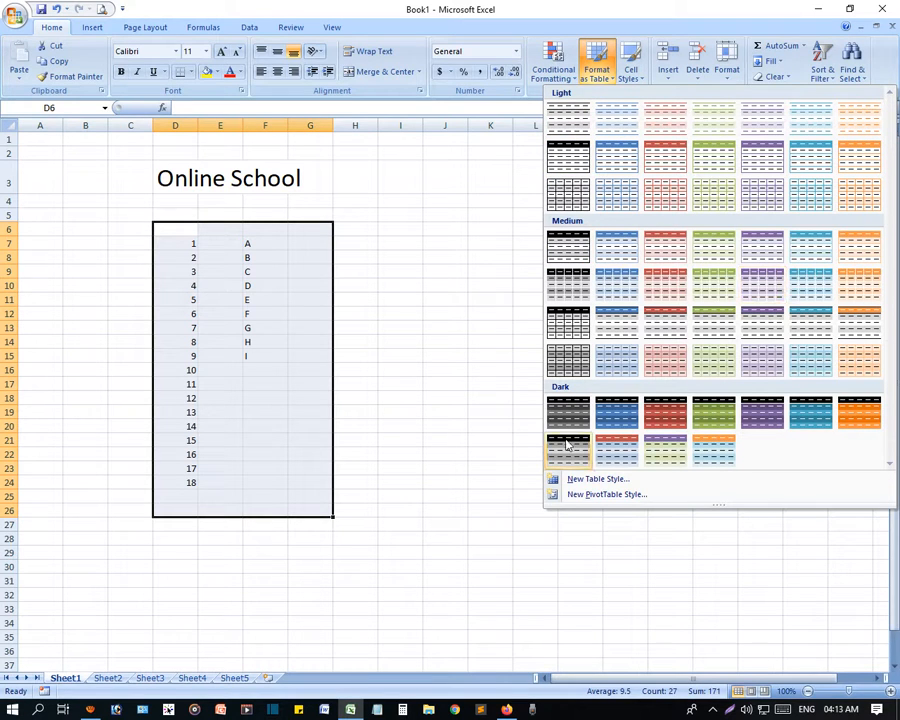
{"action": "left_click", "coordinate": [808, 418]}
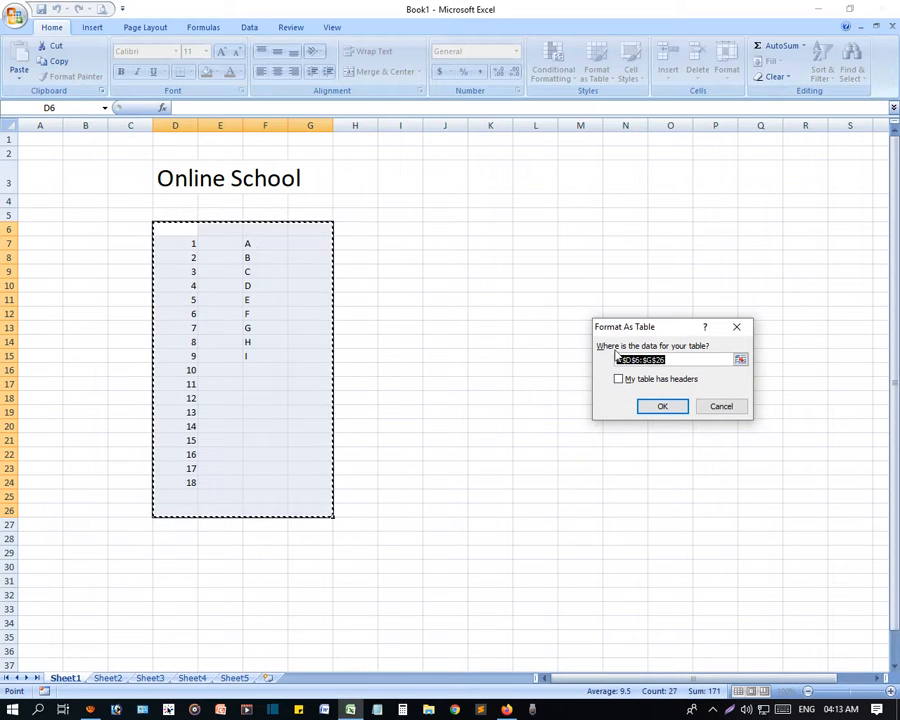
{"action": "left_click", "coordinate": [740, 359]}
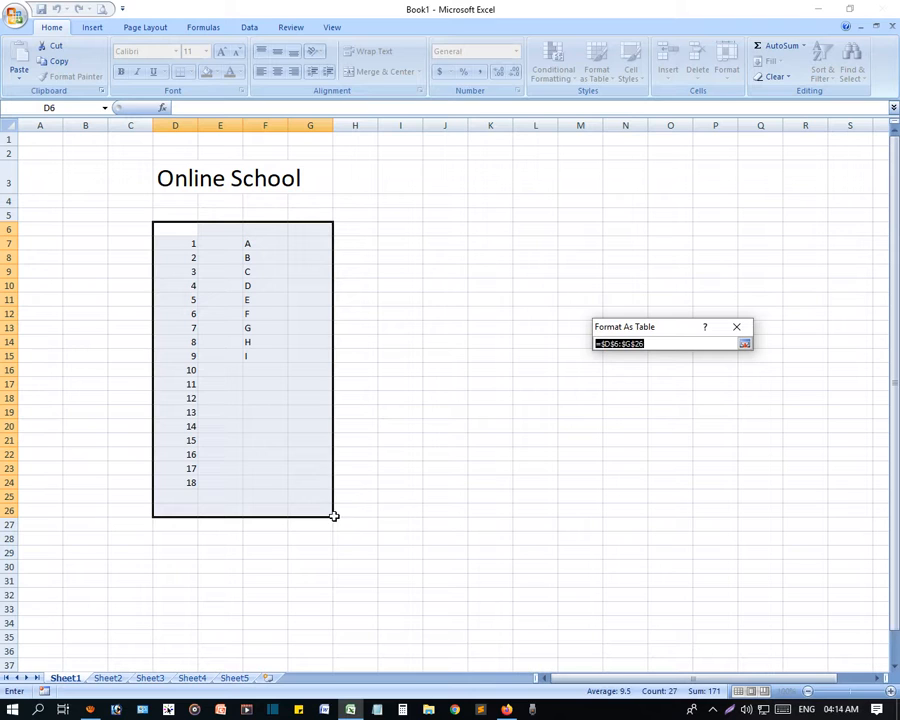
{"action": "left_click_drag", "start_coordinate": [337, 512], "coordinate": [722, 622]}
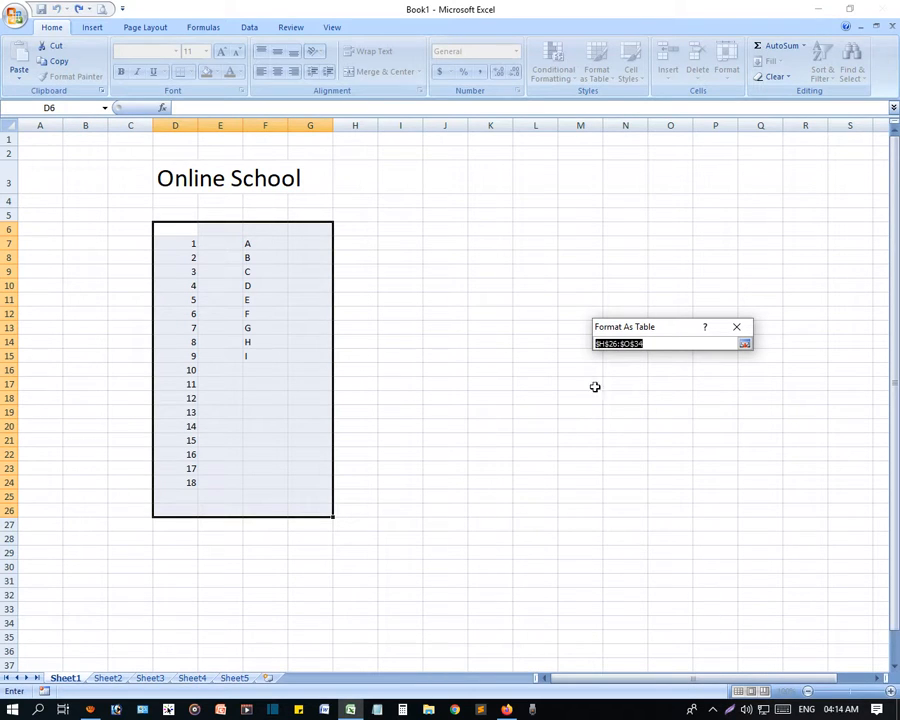
{"action": "left_click", "coordinate": [744, 343]}
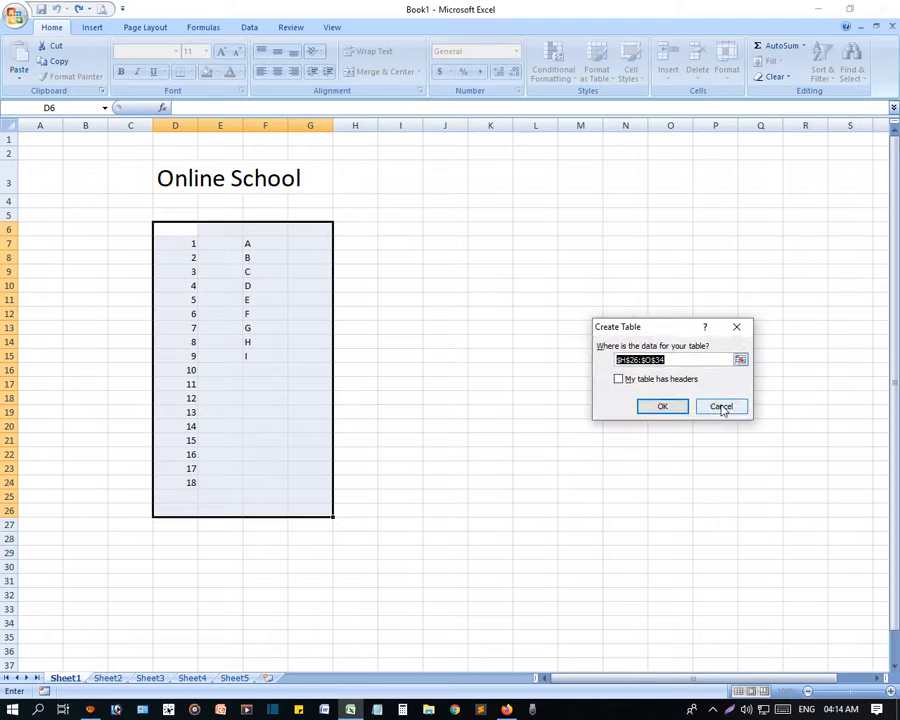
{"action": "left_click", "coordinate": [663, 407]}
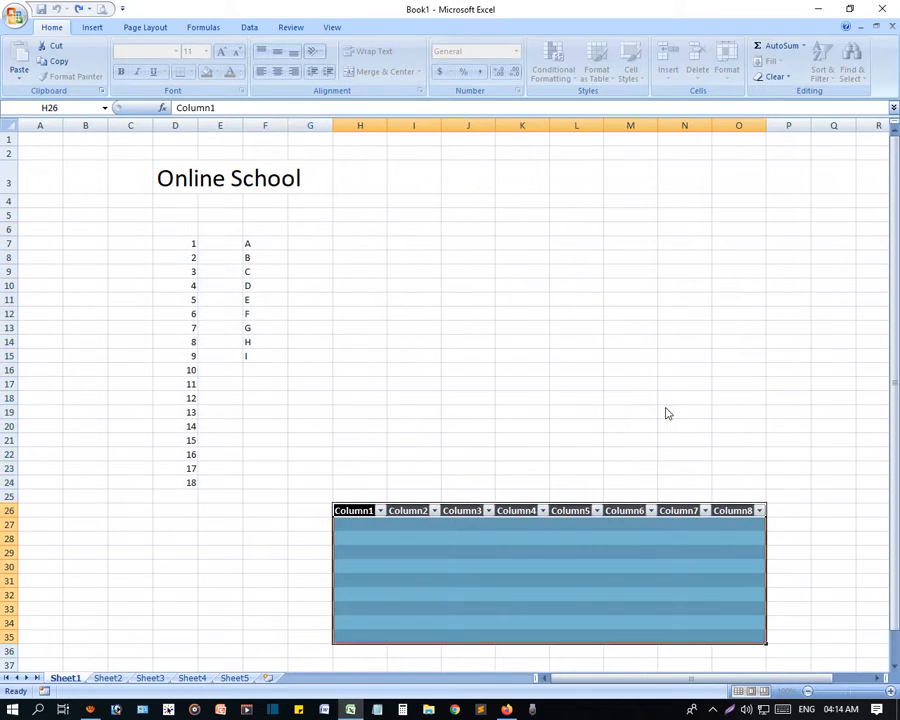
{"action": "left_click", "coordinate": [621, 452]}
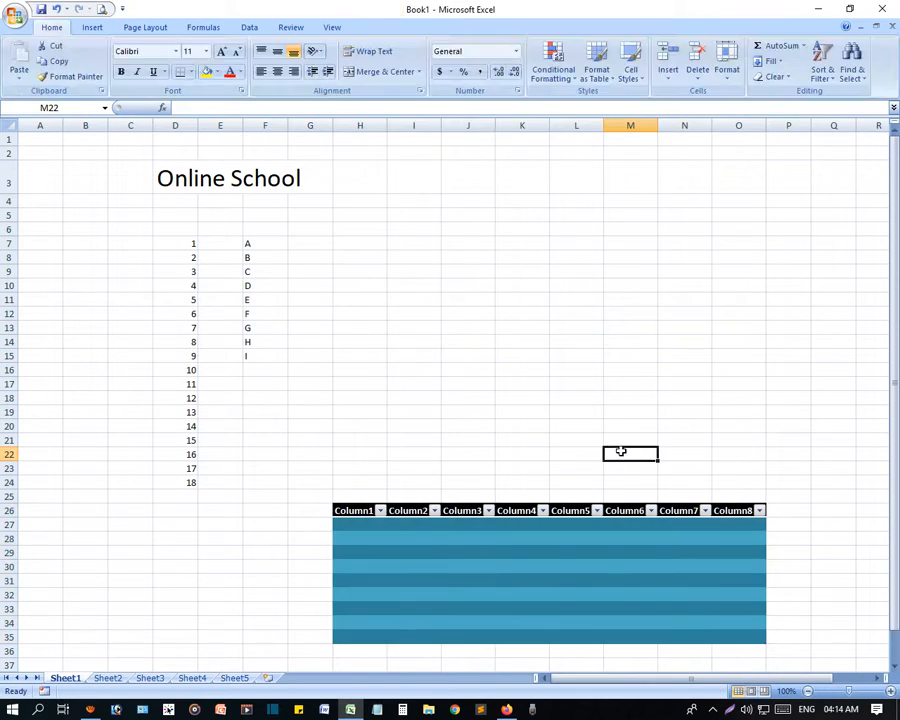
{"action": "scroll", "coordinate": [591, 583], "scroll_direction": "down", "scroll_amount": 4}
{"action": "scroll", "coordinate": [594, 573], "scroll_direction": "up", "scroll_amount": 4}
{"action": "key", "text": "ctrl+z"}
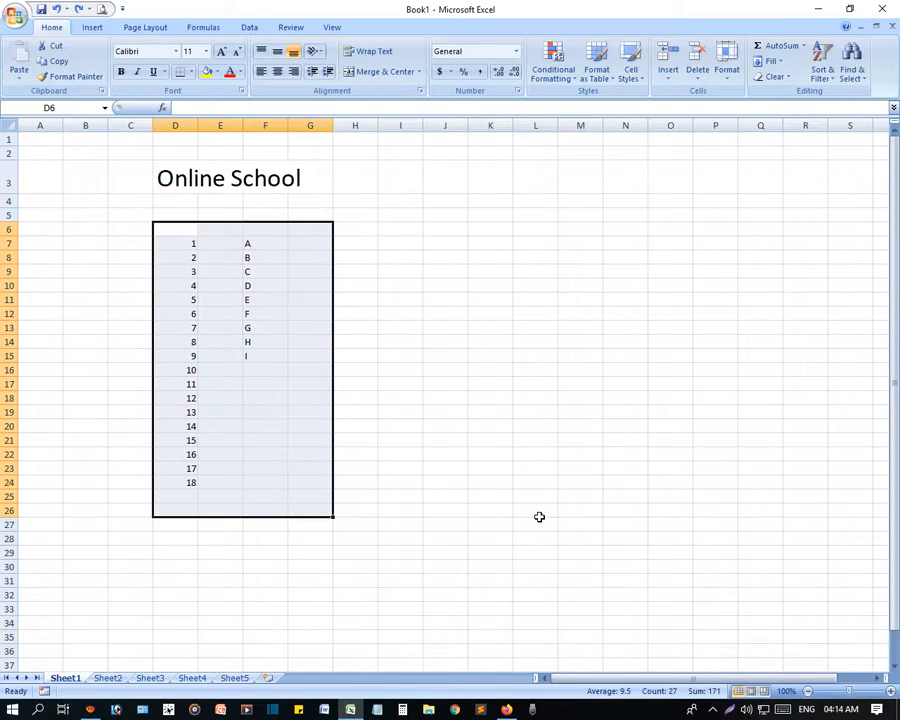
{"action": "key", "text": "ctrl+z"}
Format D6:F26 as a table with the purple medium banded style, leaving "My table has headers" off.
{"action": "left_click_drag", "start_coordinate": [169, 234], "coordinate": [263, 507]}
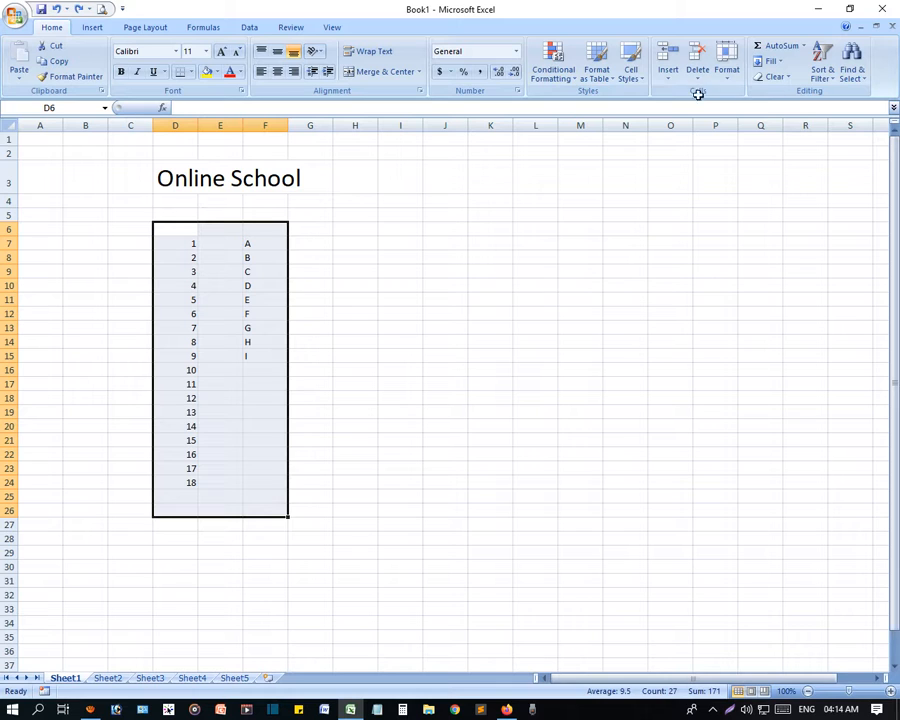
{"action": "left_click", "coordinate": [596, 86]}
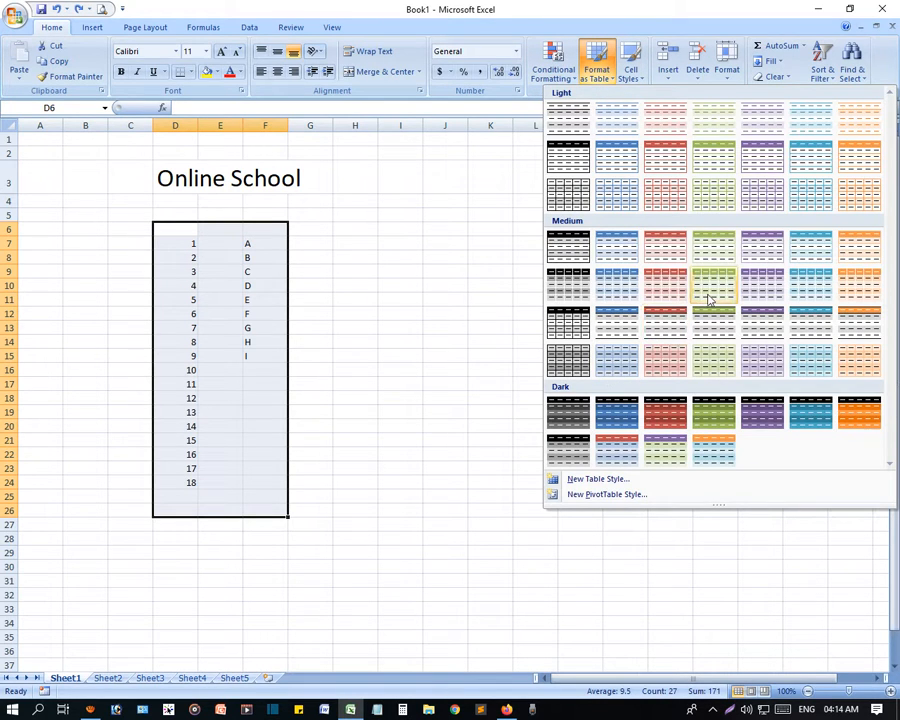
{"action": "left_click", "coordinate": [756, 288]}
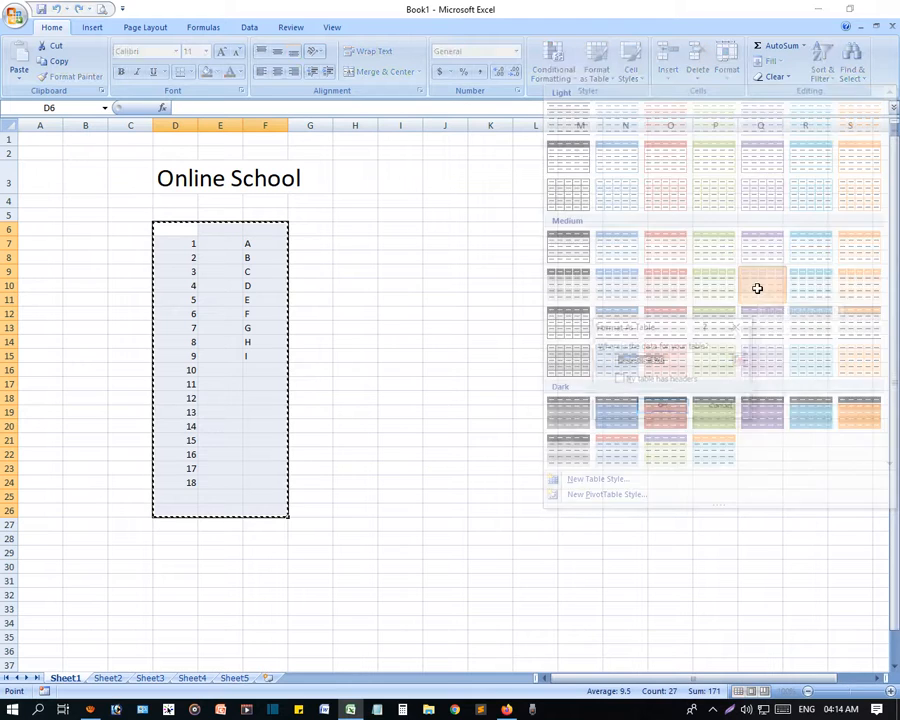
{"action": "left_click", "coordinate": [665, 408]}
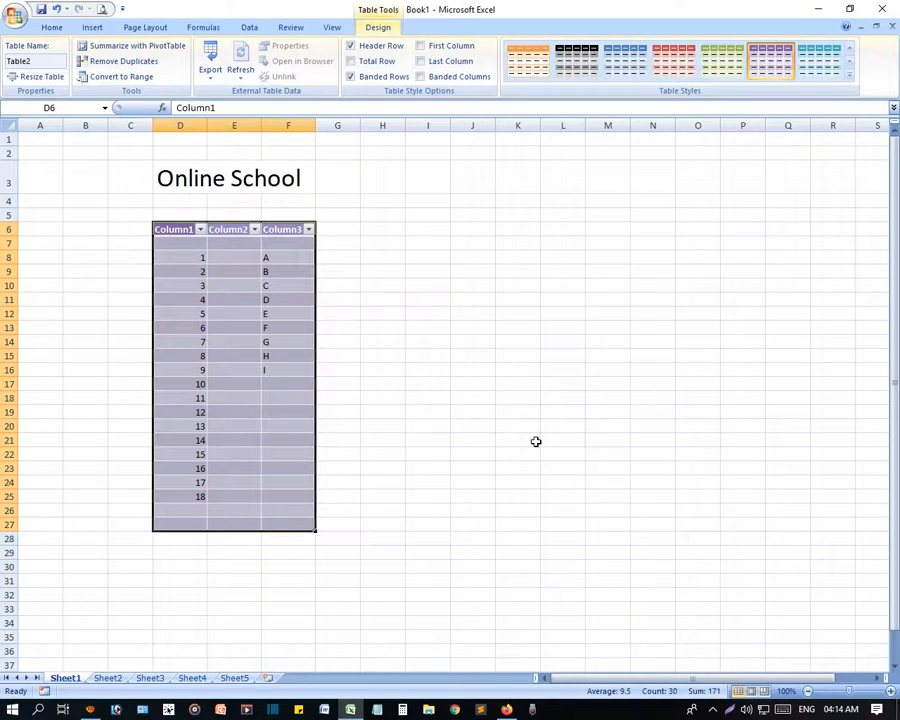
{"action": "left_click", "coordinate": [466, 388]}
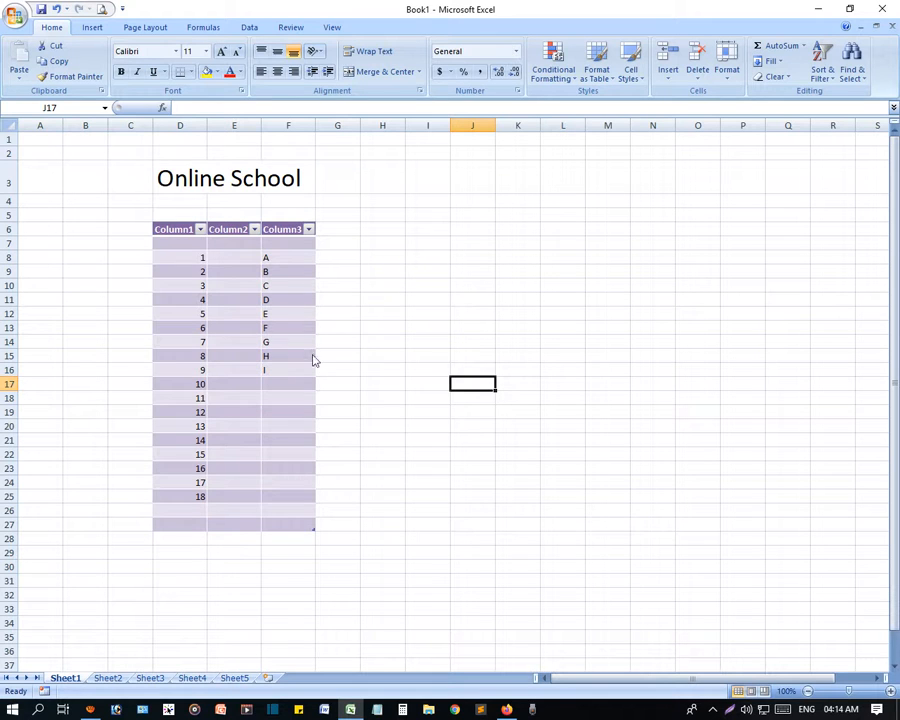
Sort the table by Column1 from largest to smallest and view its color sort and number filter options.
{"action": "left_click", "coordinate": [200, 230]}
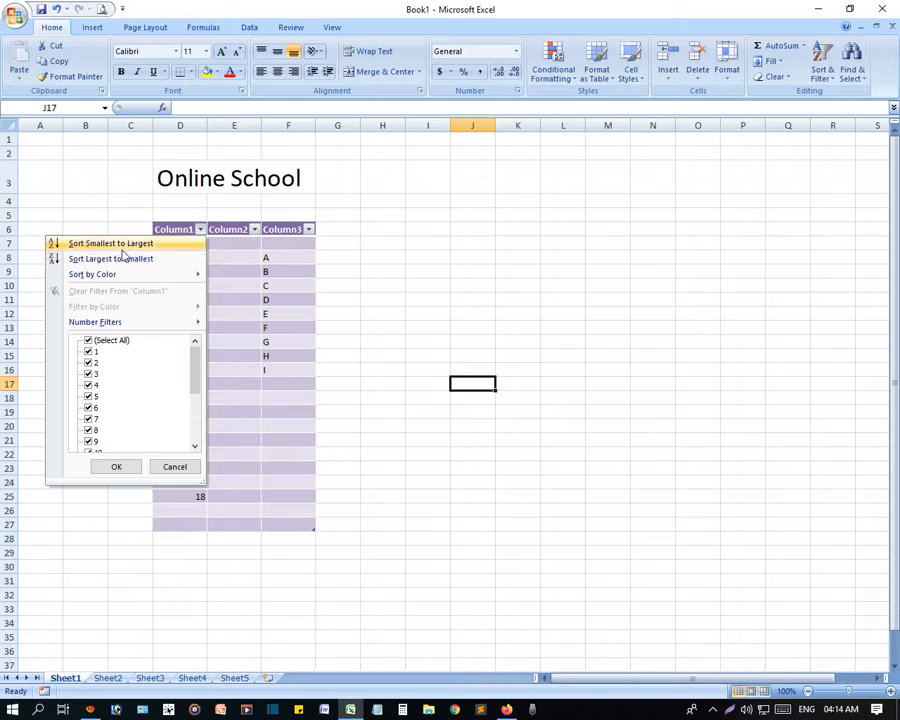
{"action": "left_click", "coordinate": [426, 390]}
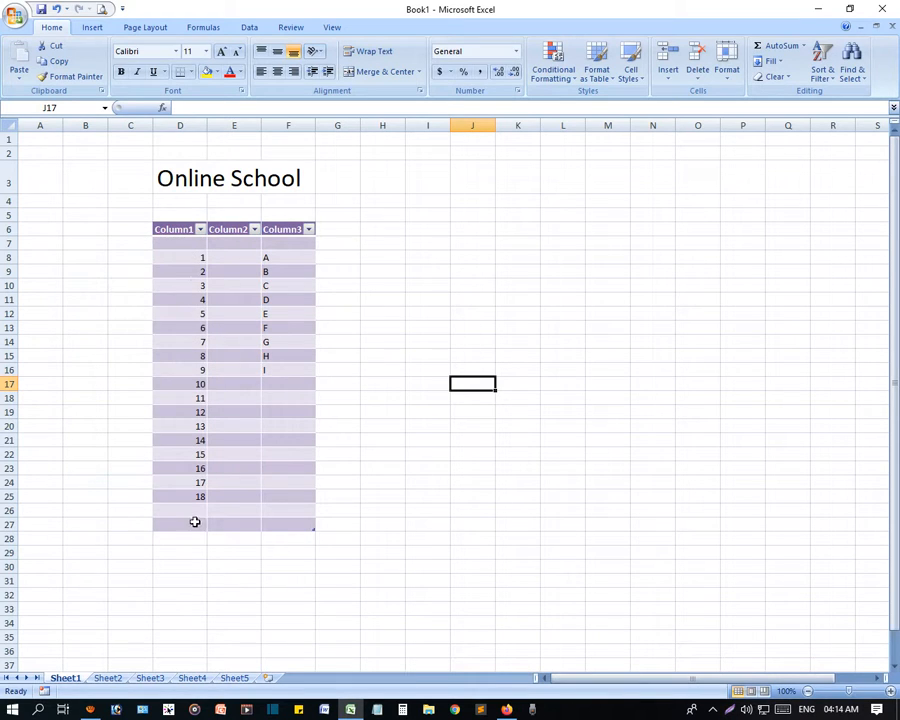
{"action": "left_click", "coordinate": [200, 229]}
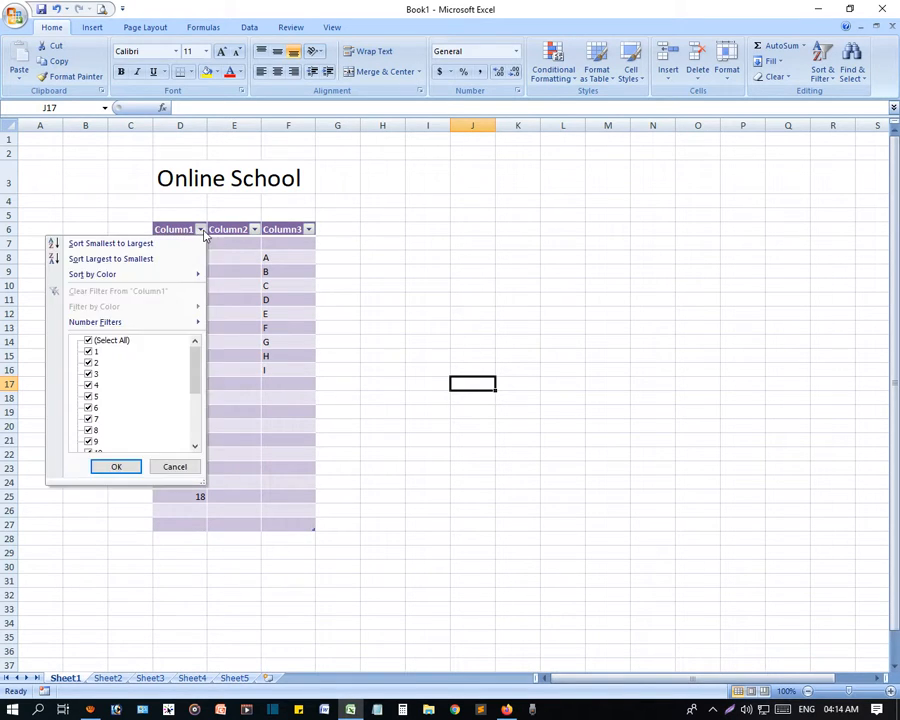
{"action": "left_click", "coordinate": [120, 260]}
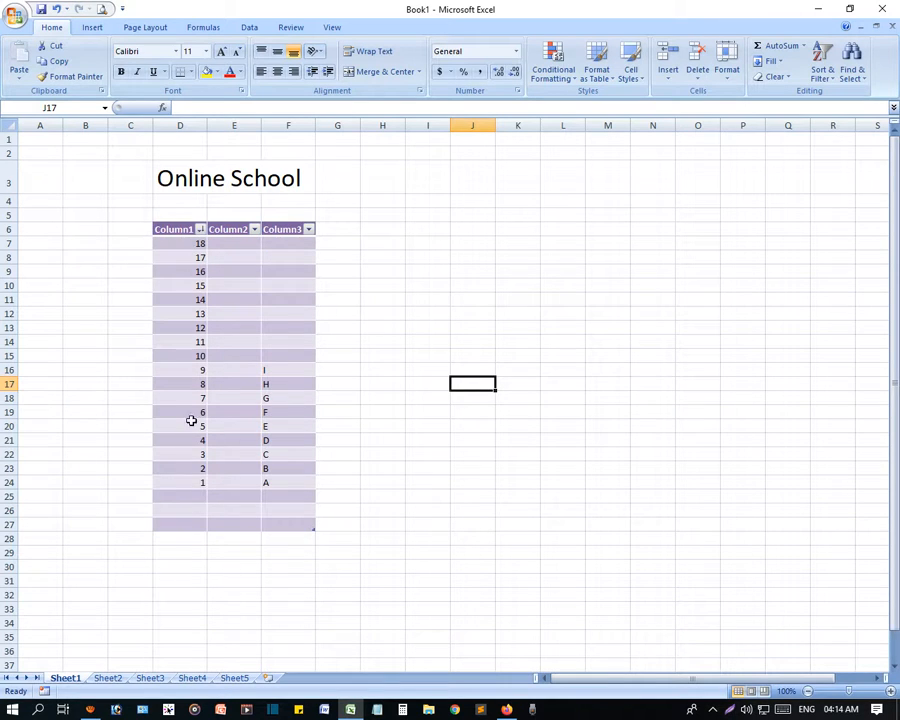
{"action": "left_click", "coordinate": [200, 230]}
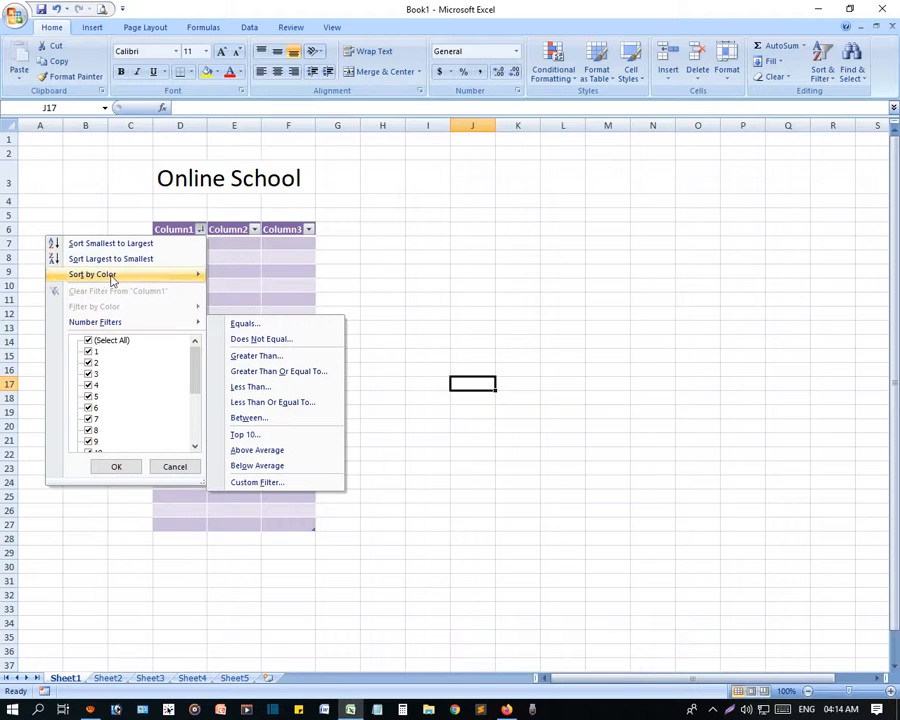
{"action": "mouse_move", "coordinate": [114, 279]}
{"action": "key", "text": "Escape"}
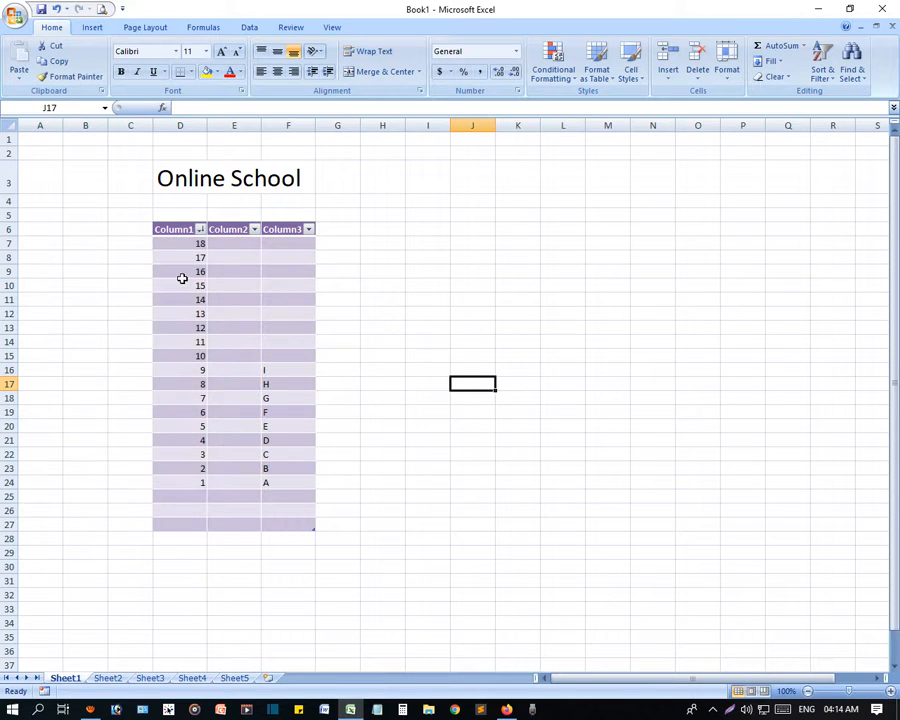
Set the font color of D8 to red, D9 to green and D10 to blue.
{"action": "left_click", "coordinate": [180, 258]}
{"action": "left_click", "coordinate": [229, 72]}
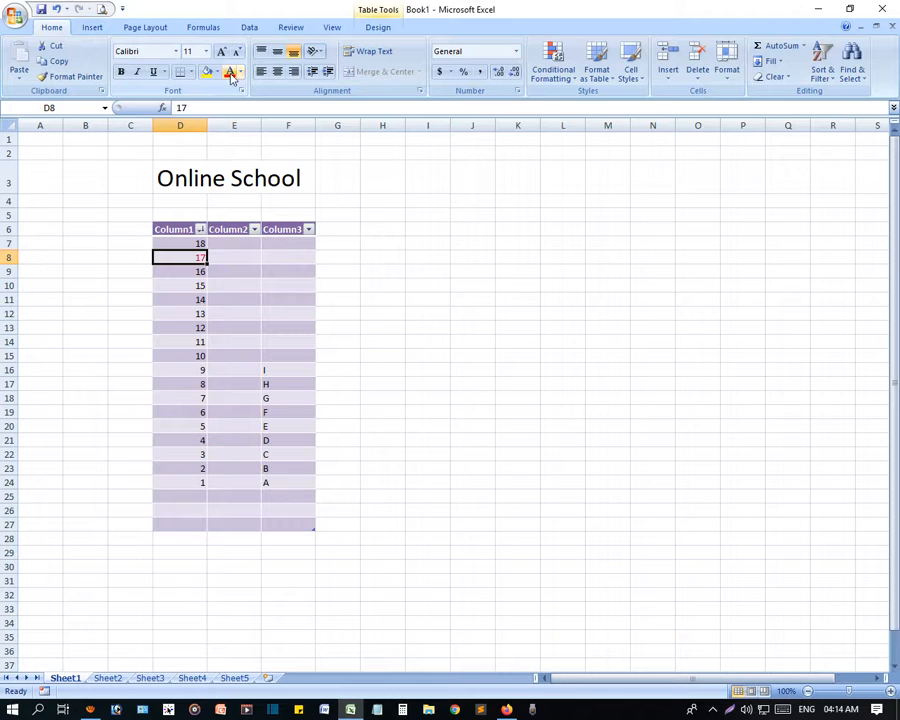
{"action": "left_click", "coordinate": [192, 272]}
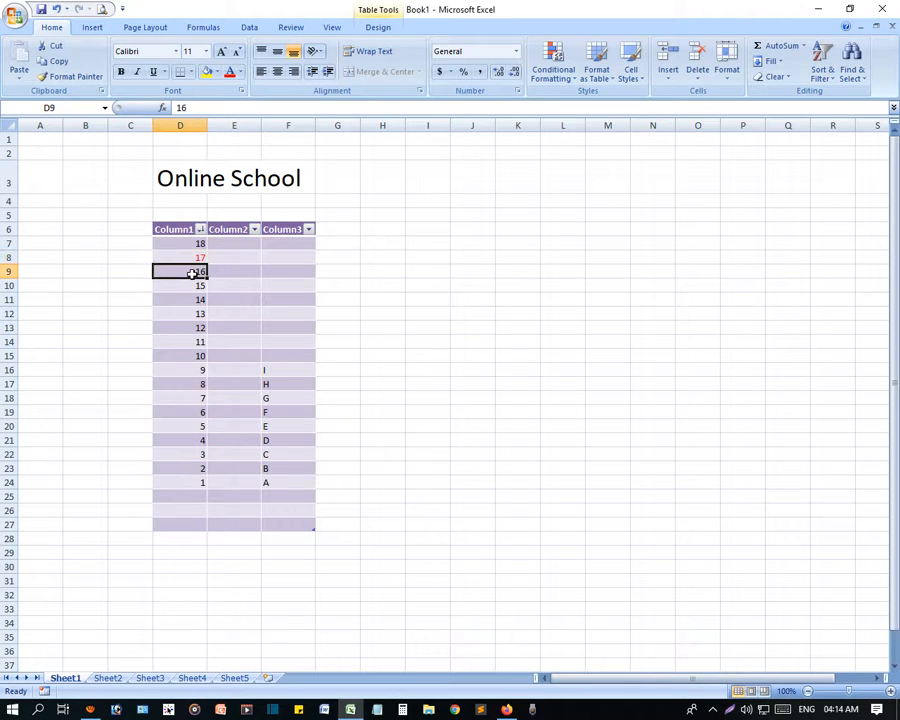
{"action": "left_click", "coordinate": [240, 72]}
{"action": "left_click", "coordinate": [290, 195]}
{"action": "left_click", "coordinate": [190, 288]}
{"action": "left_click", "coordinate": [240, 72]}
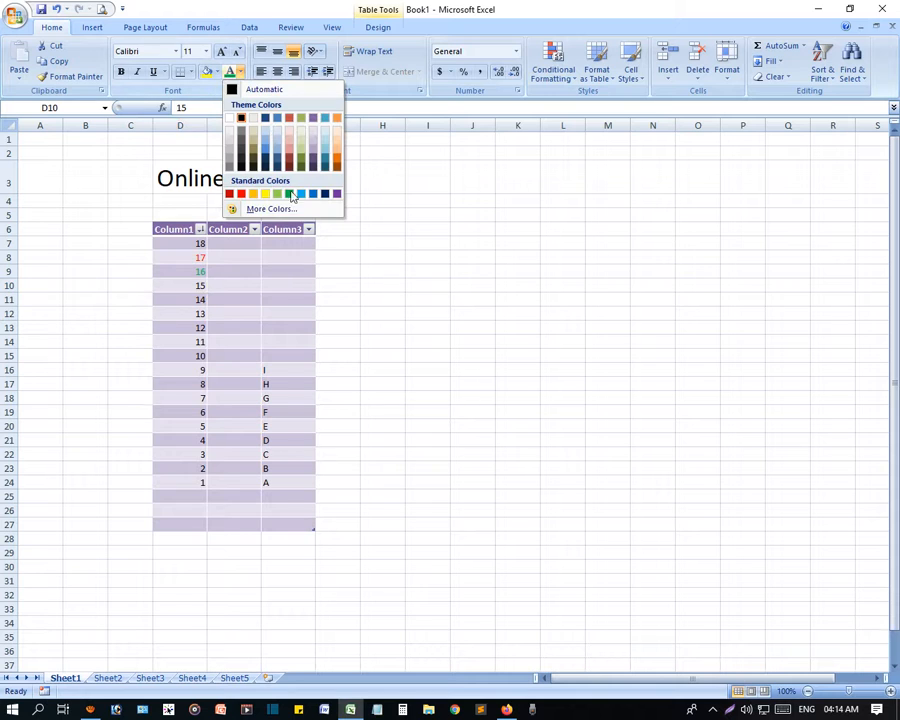
{"action": "left_click", "coordinate": [311, 195]}
{"action": "left_click", "coordinate": [428, 327]}
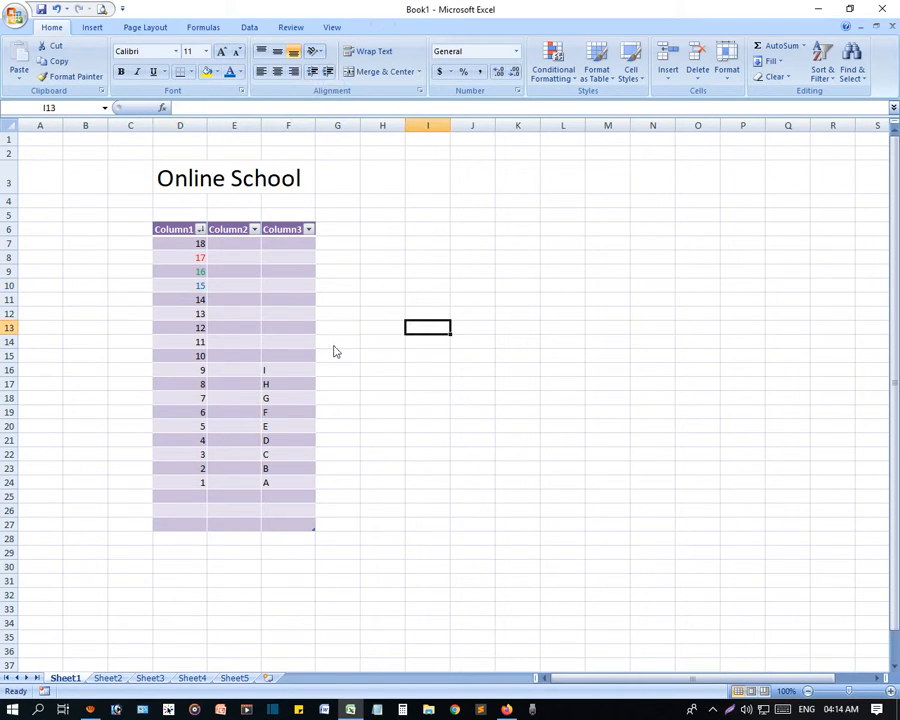
Sort Column1 by font color with red on top, and sort it again with green on top.
{"action": "left_click", "coordinate": [200, 231]}
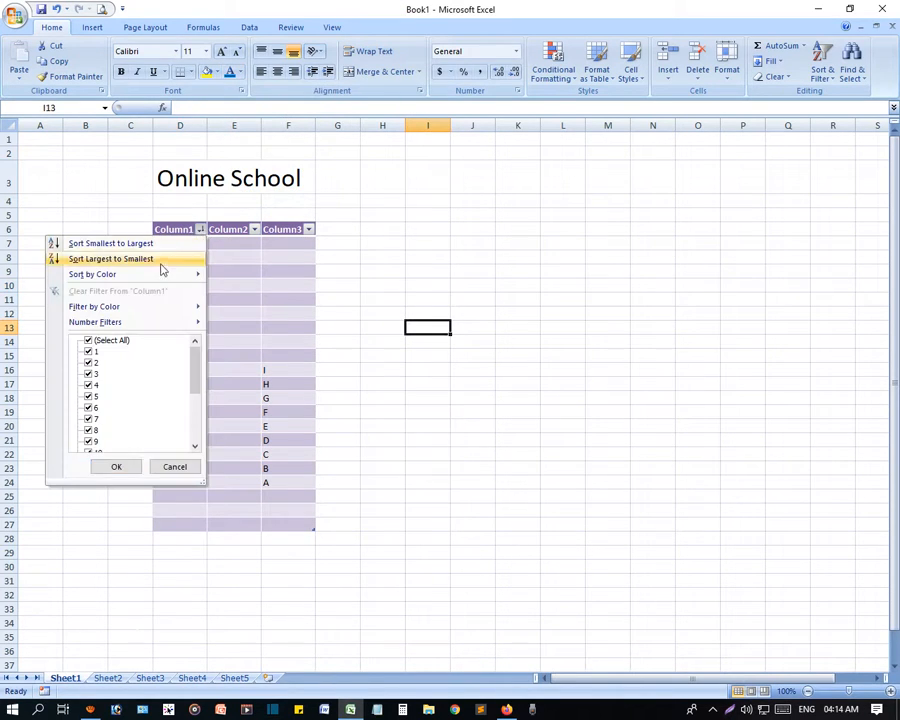
{"action": "mouse_move", "coordinate": [160, 278]}
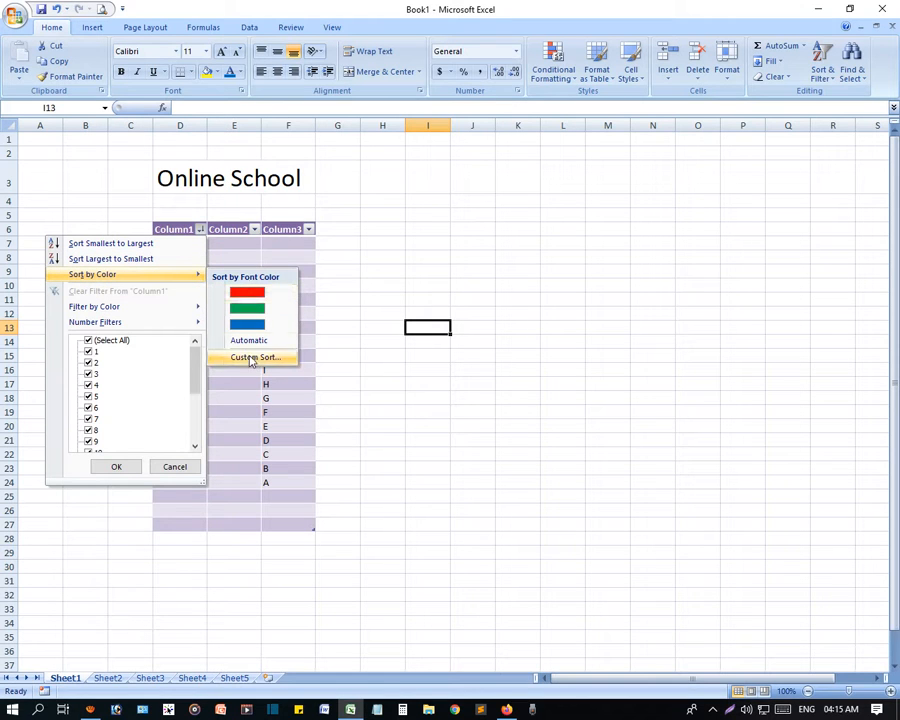
{"action": "left_click", "coordinate": [247, 296]}
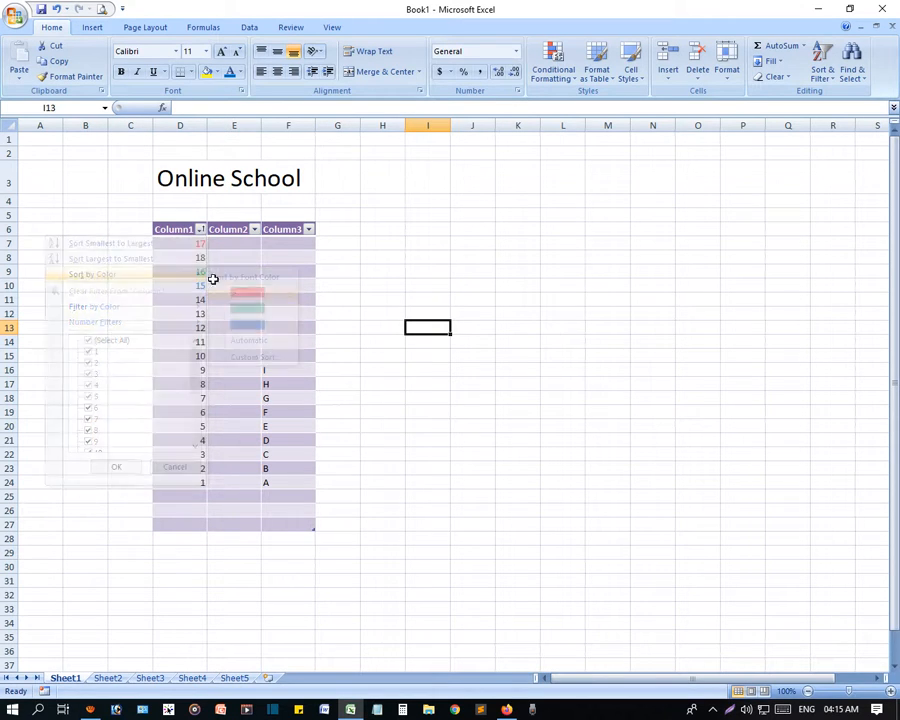
{"action": "left_click", "coordinate": [200, 230]}
{"action": "mouse_move", "coordinate": [197, 279]}
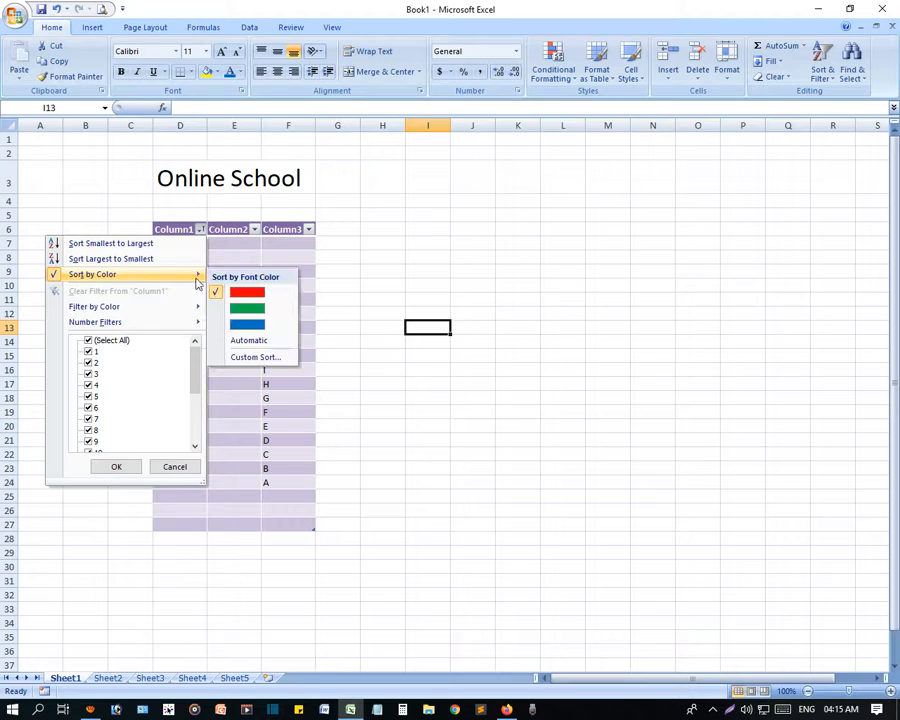
{"action": "left_click", "coordinate": [240, 308]}
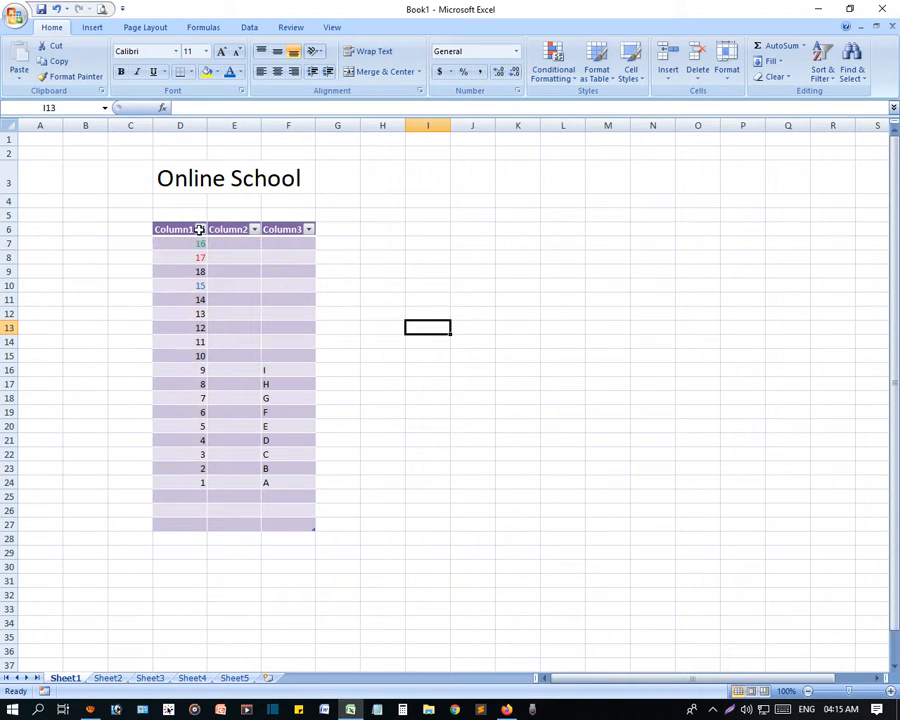
Sort the table by Column1 from smallest to largest.
{"action": "left_click", "coordinate": [200, 230]}
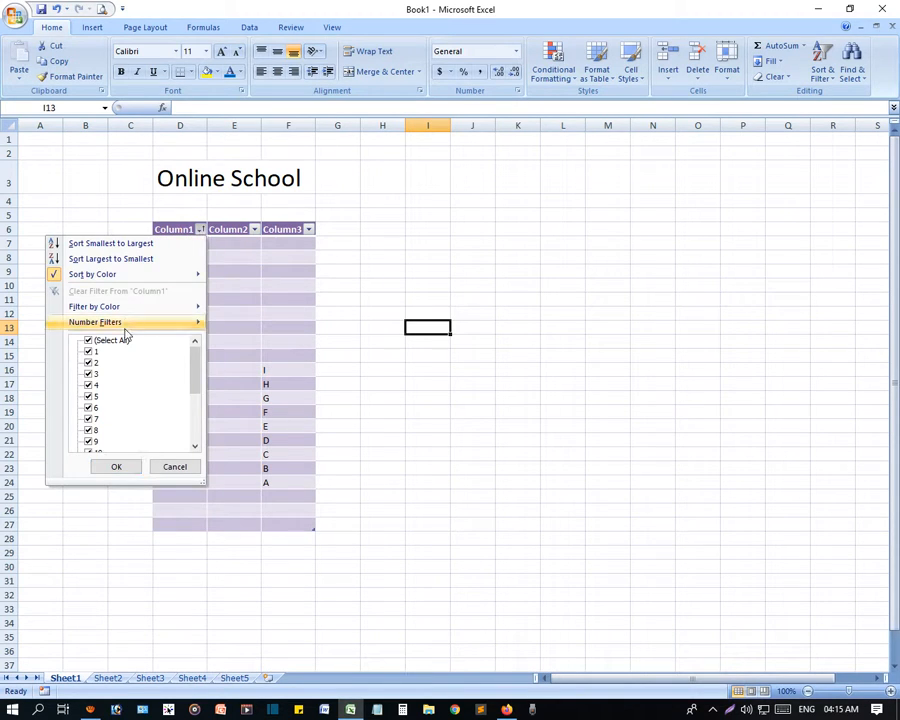
{"action": "scroll", "coordinate": [141, 363], "scroll_direction": "down", "scroll_amount": 4}
{"action": "scroll", "coordinate": [141, 400], "scroll_direction": "up", "scroll_amount": 4}
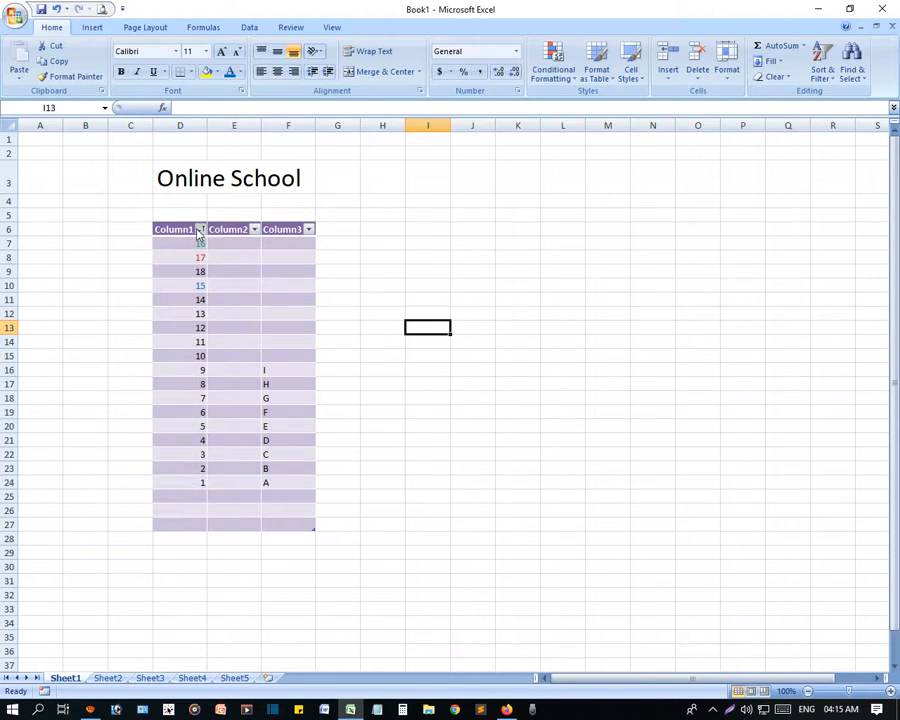
{"action": "left_click", "coordinate": [200, 230]}
{"action": "left_click", "coordinate": [133, 245]}
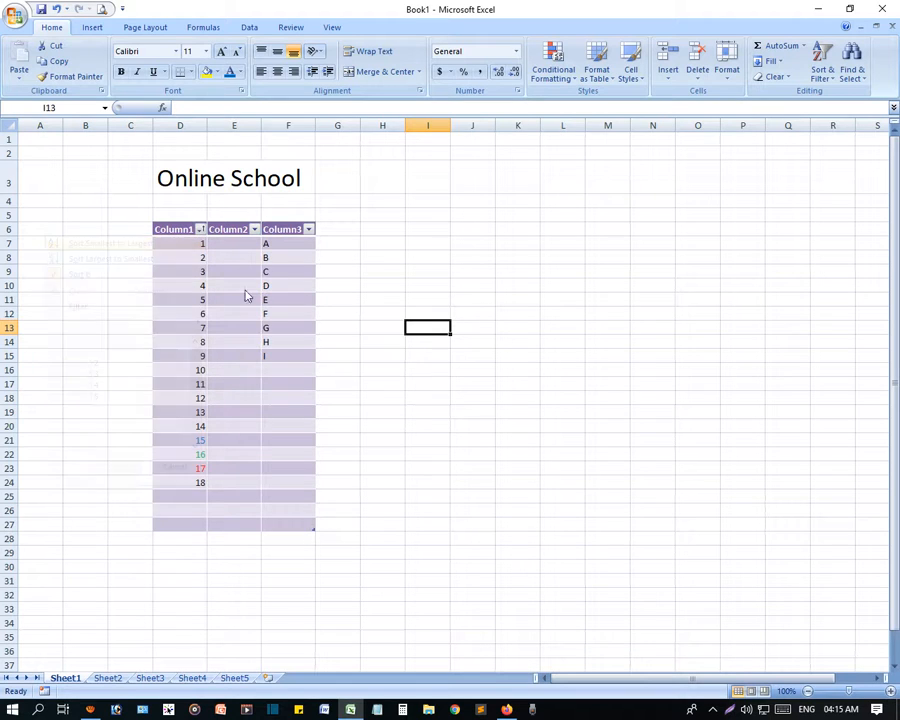
Filter Column1 to hide the rows with blank values.
{"action": "left_click", "coordinate": [200, 230]}
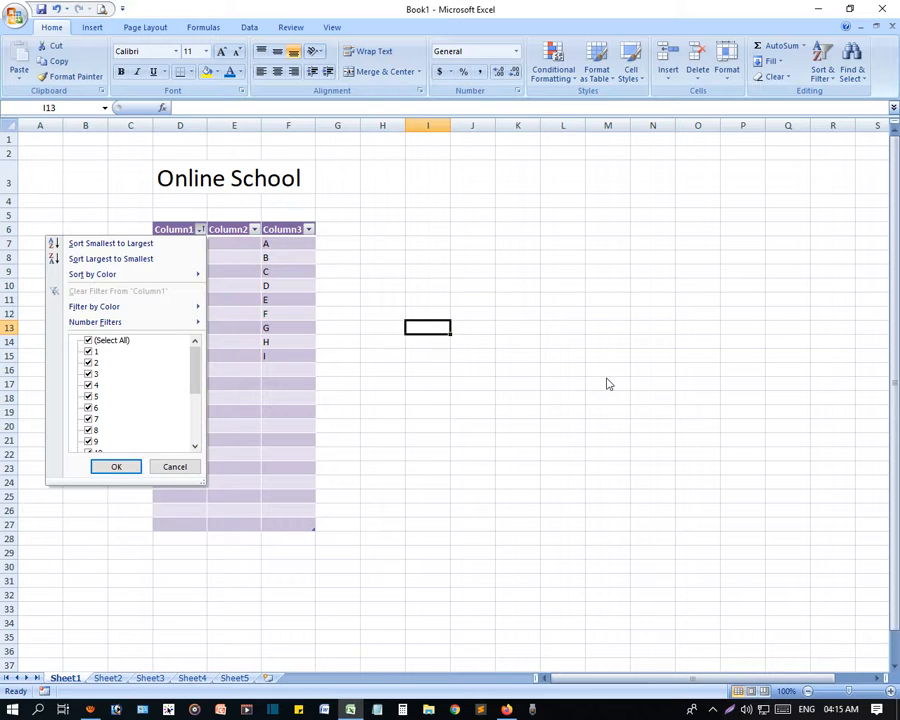
{"action": "left_click", "coordinate": [270, 476]}
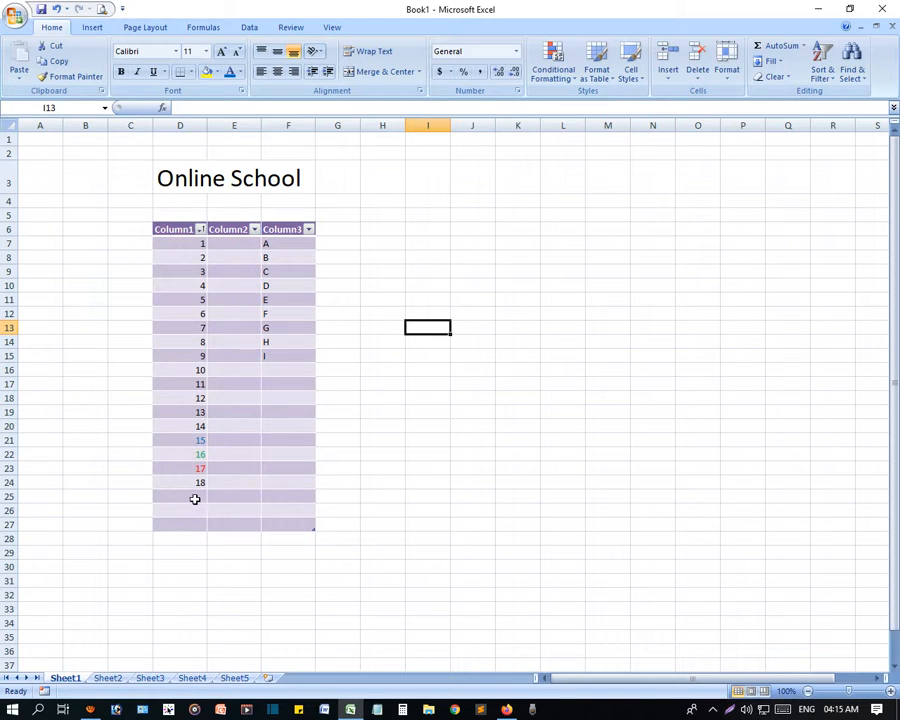
{"action": "left_click", "coordinate": [200, 229]}
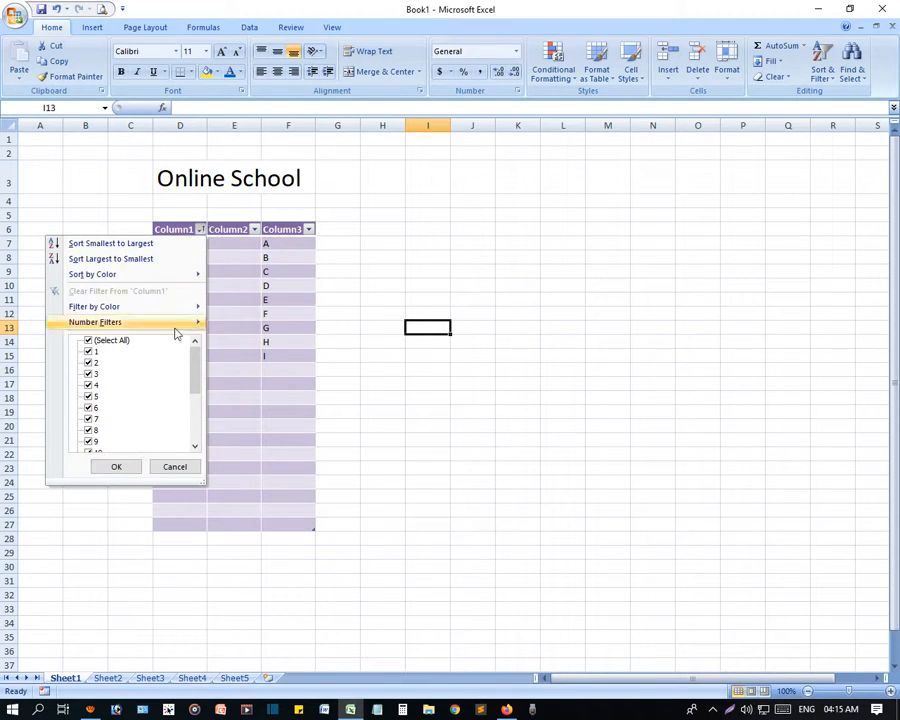
{"action": "scroll", "coordinate": [172, 358], "scroll_direction": "down", "scroll_amount": 4}
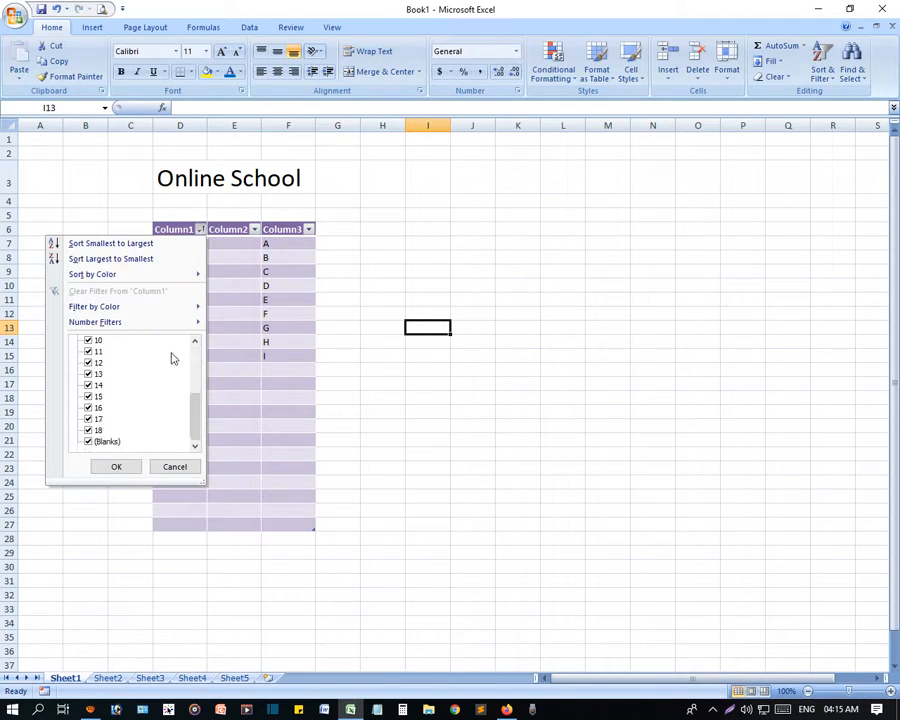
{"action": "left_click", "coordinate": [89, 441]}
{"action": "left_click", "coordinate": [115, 468]}
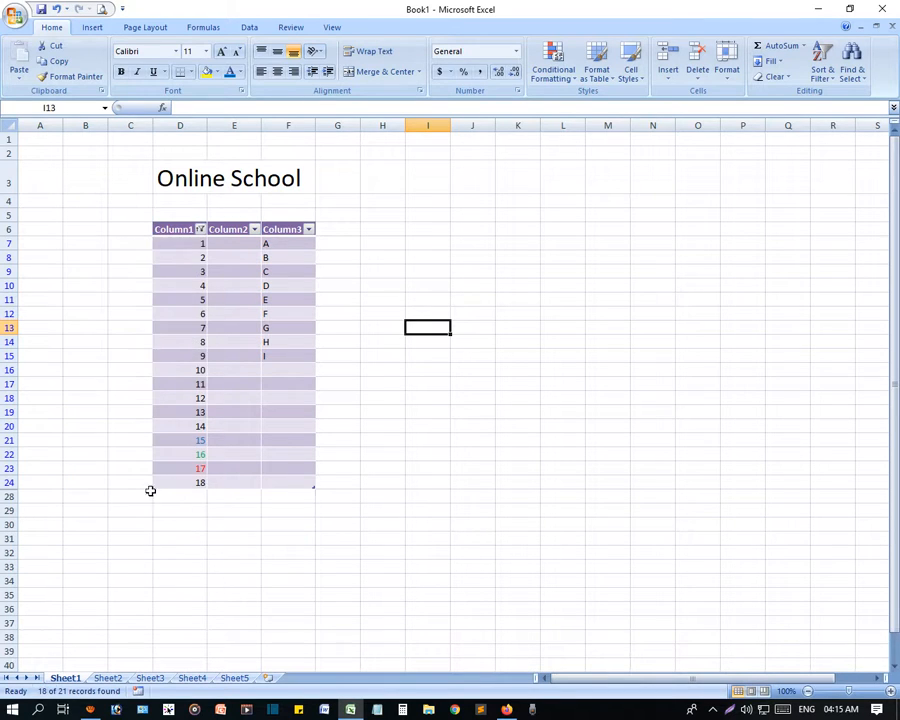
Examine Column1's value list, its color and number filter options, and the sort and filter options of Column3.
{"action": "left_click", "coordinate": [200, 229]}
{"action": "scroll", "coordinate": [128, 408], "scroll_direction": "down", "scroll_amount": 1}
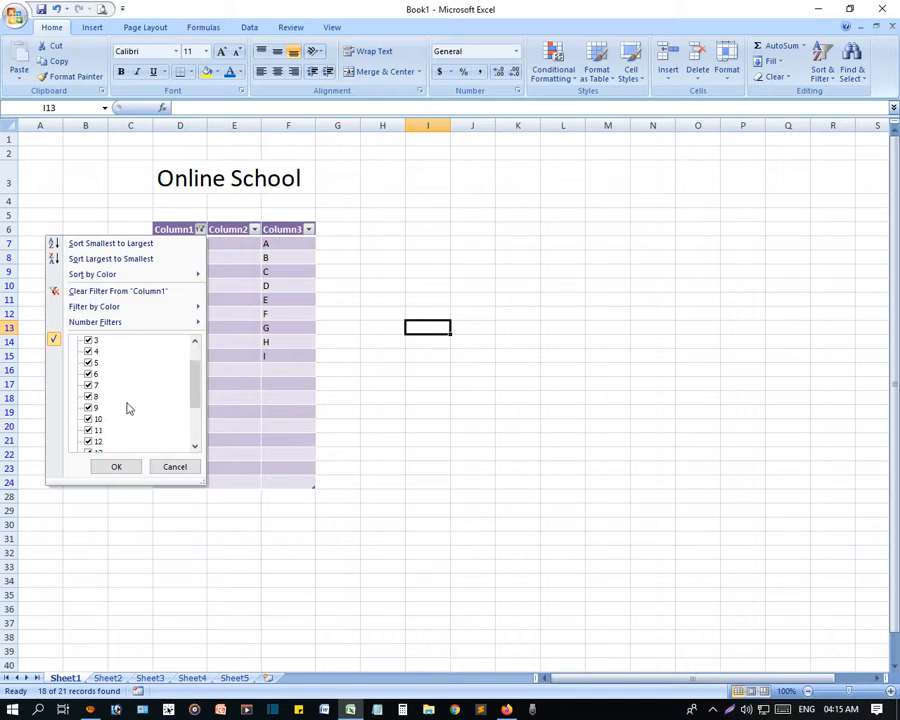
{"action": "scroll", "coordinate": [128, 410], "scroll_direction": "down", "scroll_amount": 2}
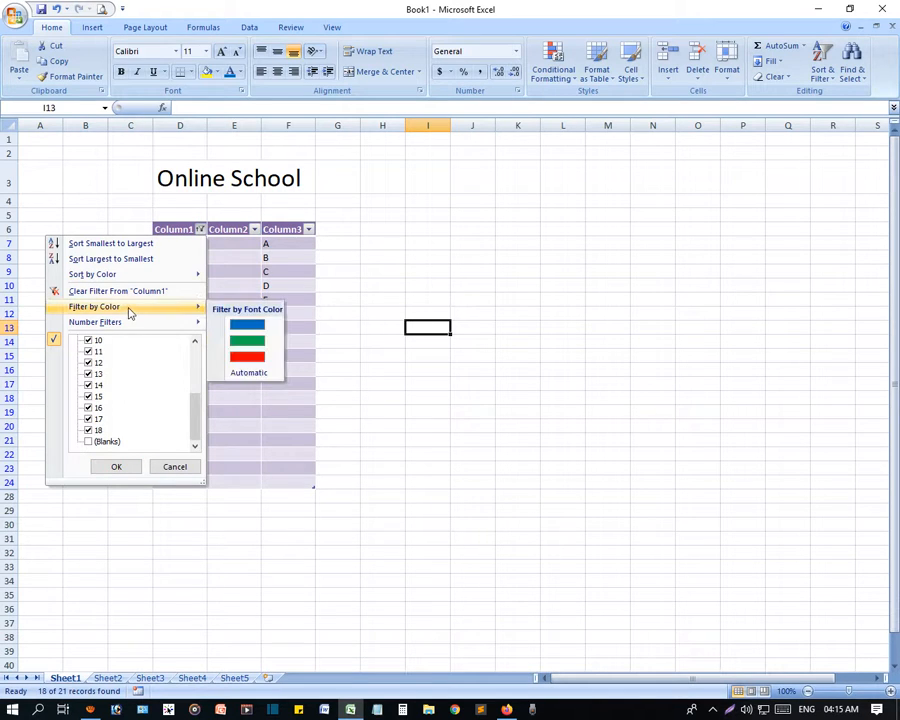
{"action": "mouse_move", "coordinate": [148, 327]}
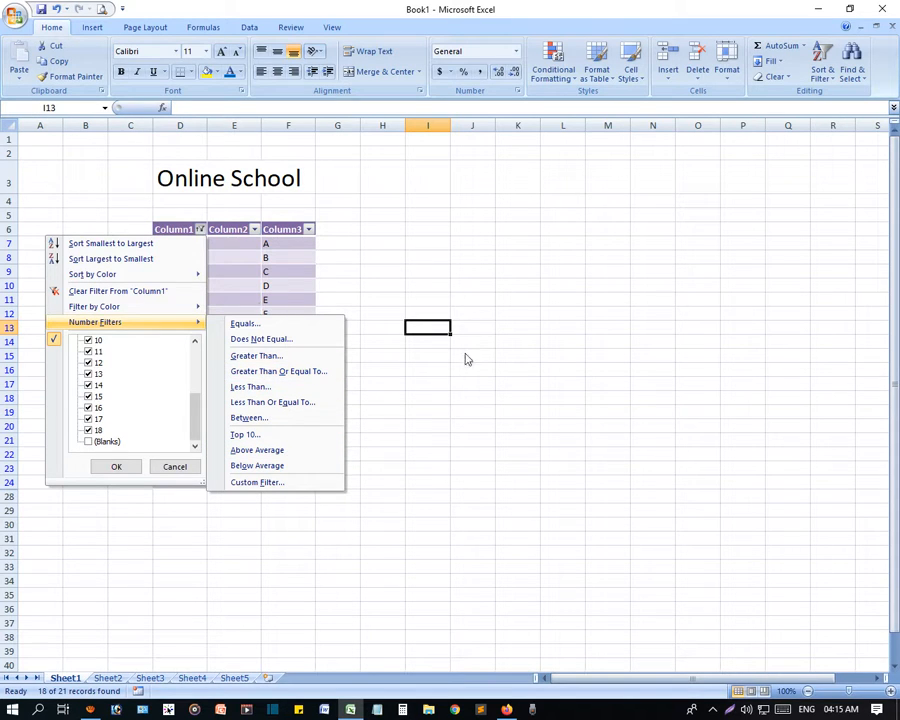
{"action": "left_click", "coordinate": [437, 440]}
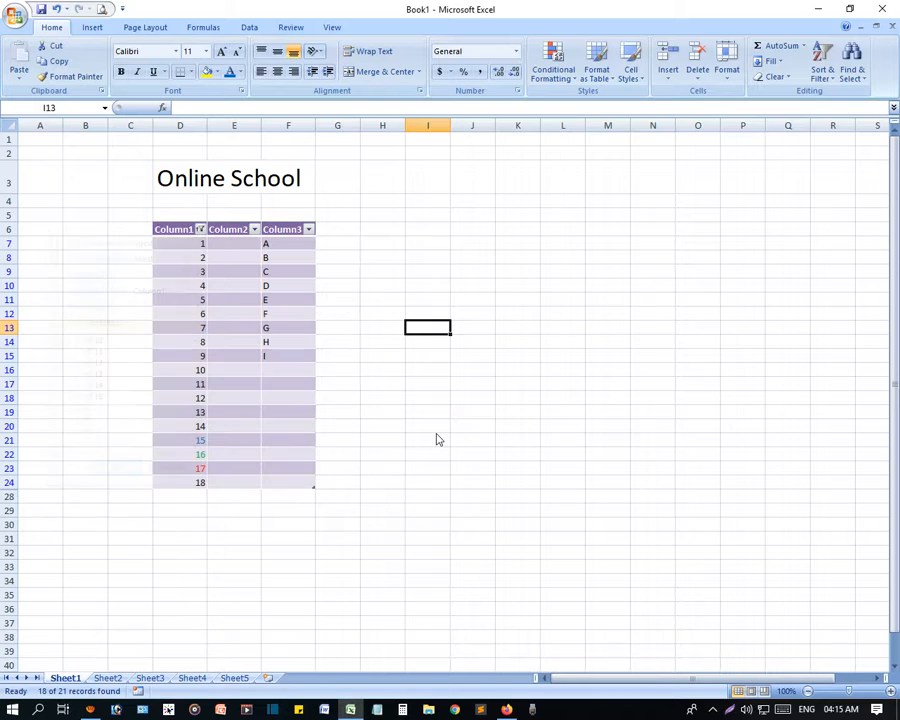
{"action": "left_click", "coordinate": [308, 230]}
{"action": "left_click", "coordinate": [433, 303]}
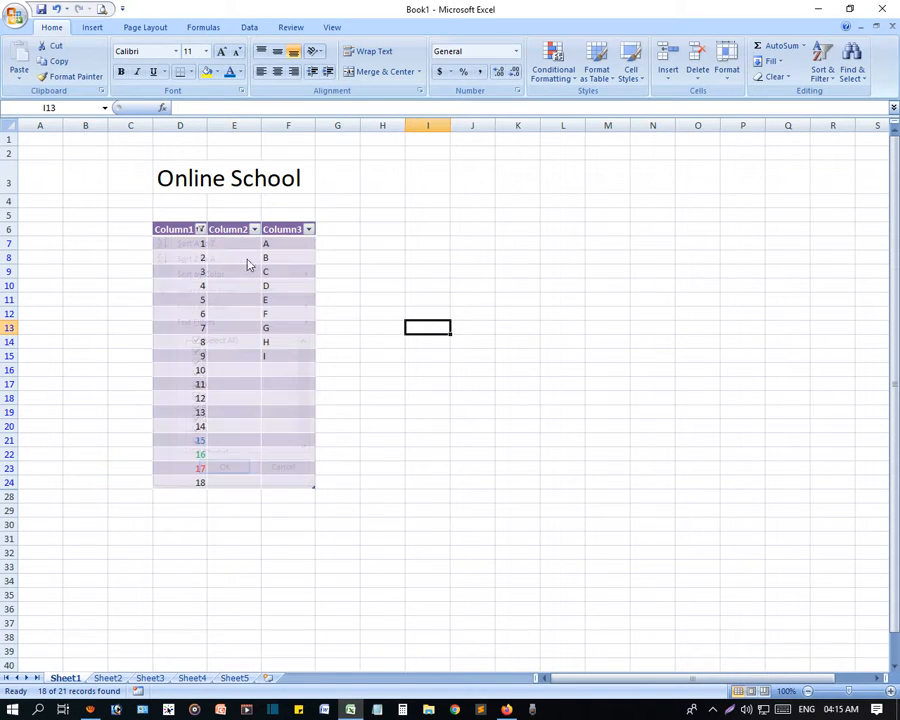
{"action": "left_click", "coordinate": [201, 230]}
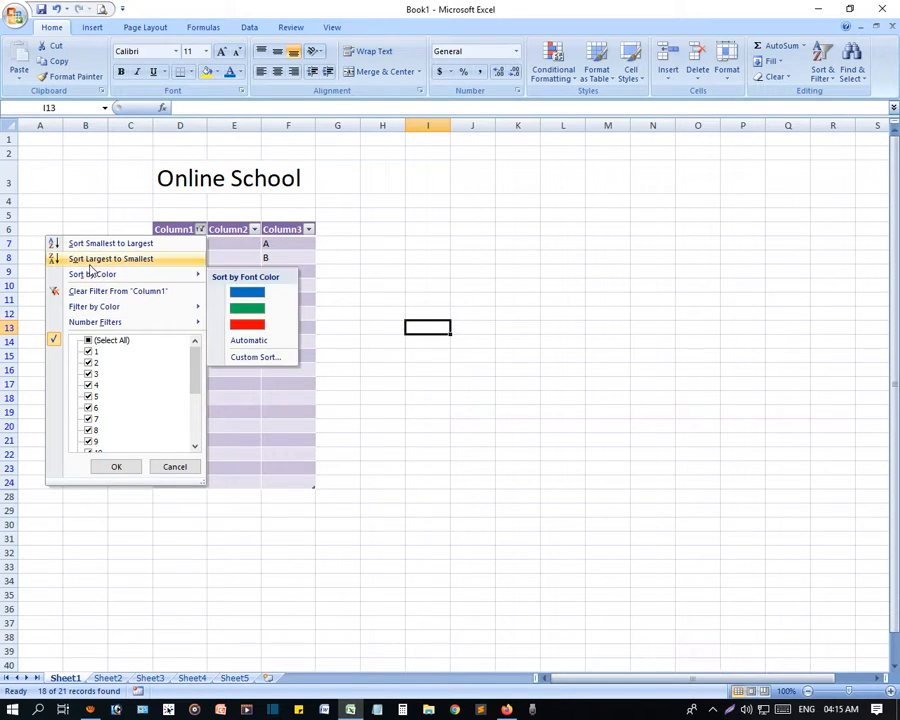
{"action": "left_click", "coordinate": [543, 386]}
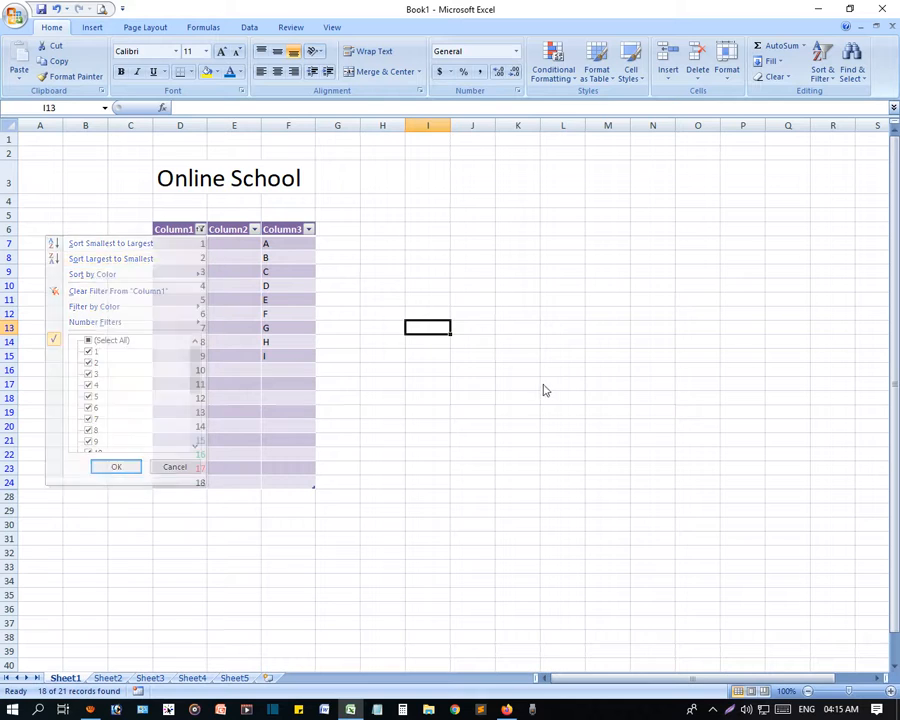
Sort the table by Column3 from Z to A.
{"action": "left_click", "coordinate": [310, 230]}
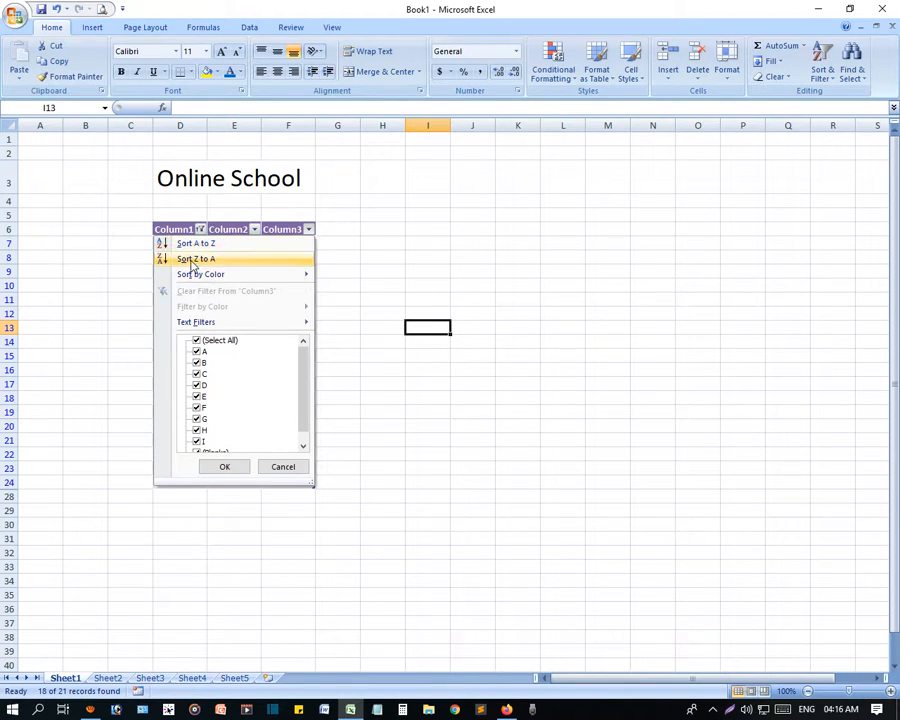
{"action": "left_click", "coordinate": [474, 310]}
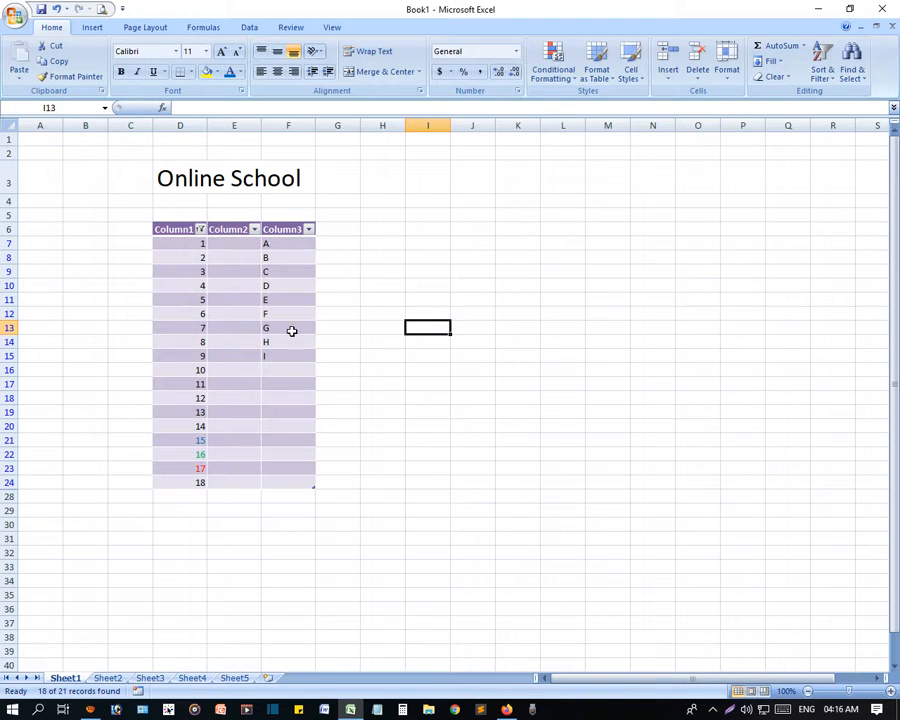
{"action": "left_click", "coordinate": [309, 229]}
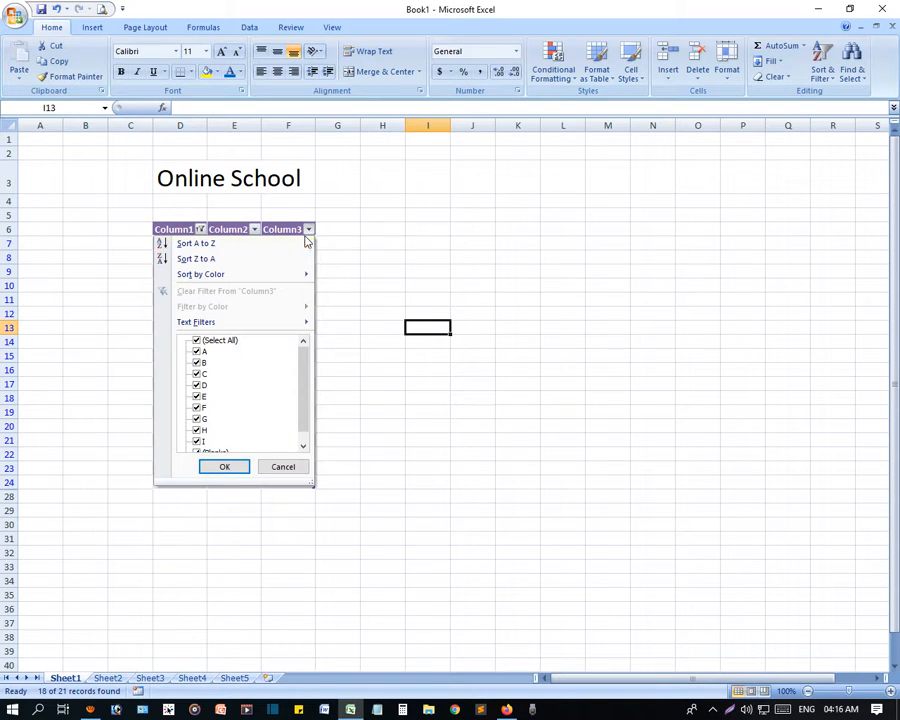
{"action": "left_click", "coordinate": [197, 259]}
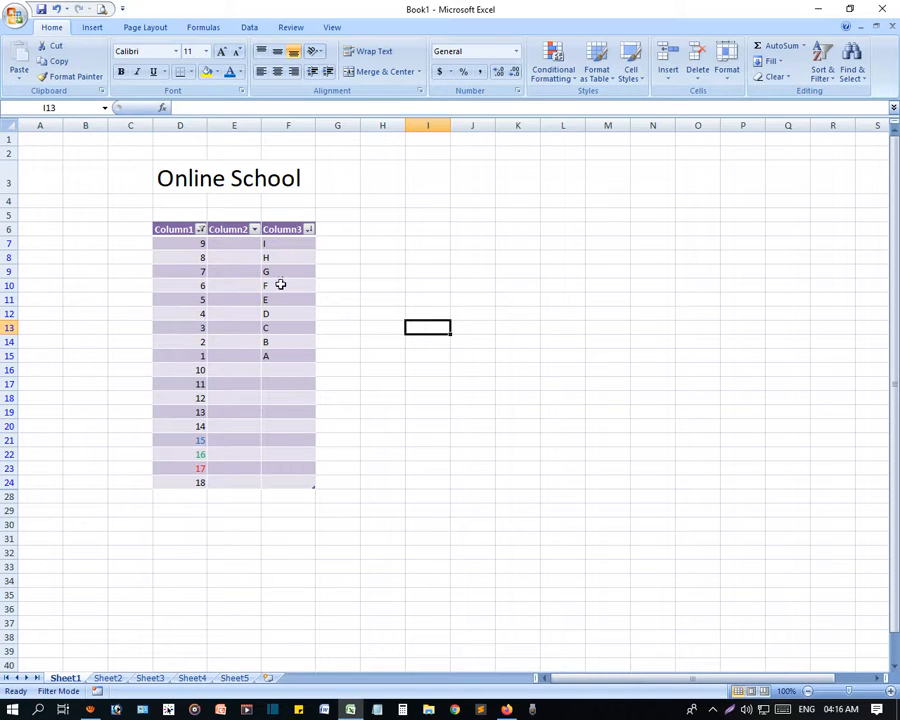
Filter Column3 to exclude its blank entries.
{"action": "left_click", "coordinate": [309, 229]}
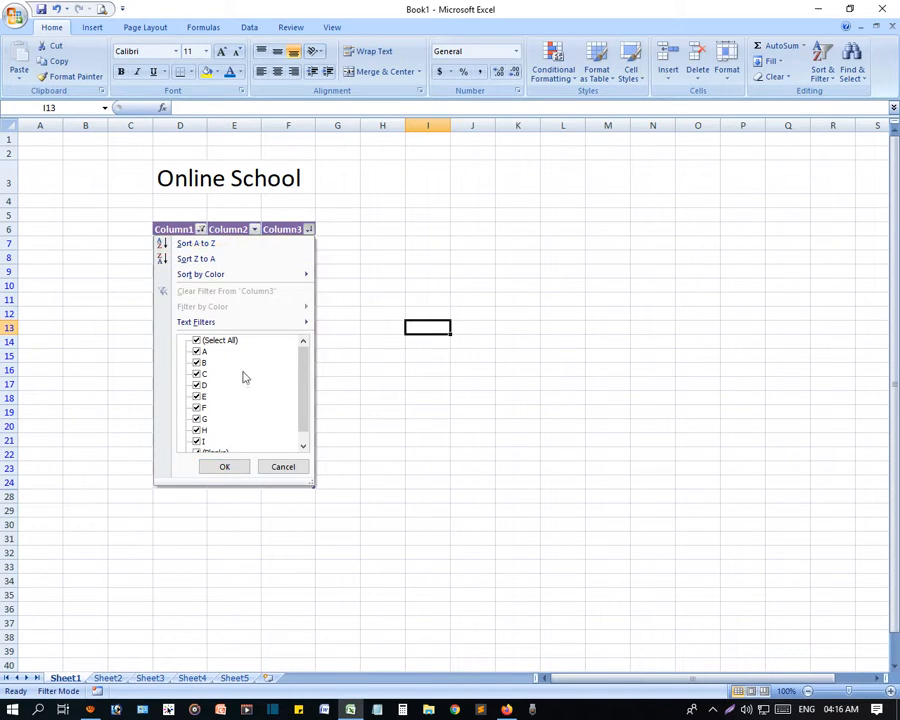
{"action": "scroll", "coordinate": [221, 413], "scroll_direction": "down", "scroll_amount": 1}
{"action": "left_click", "coordinate": [199, 446]}
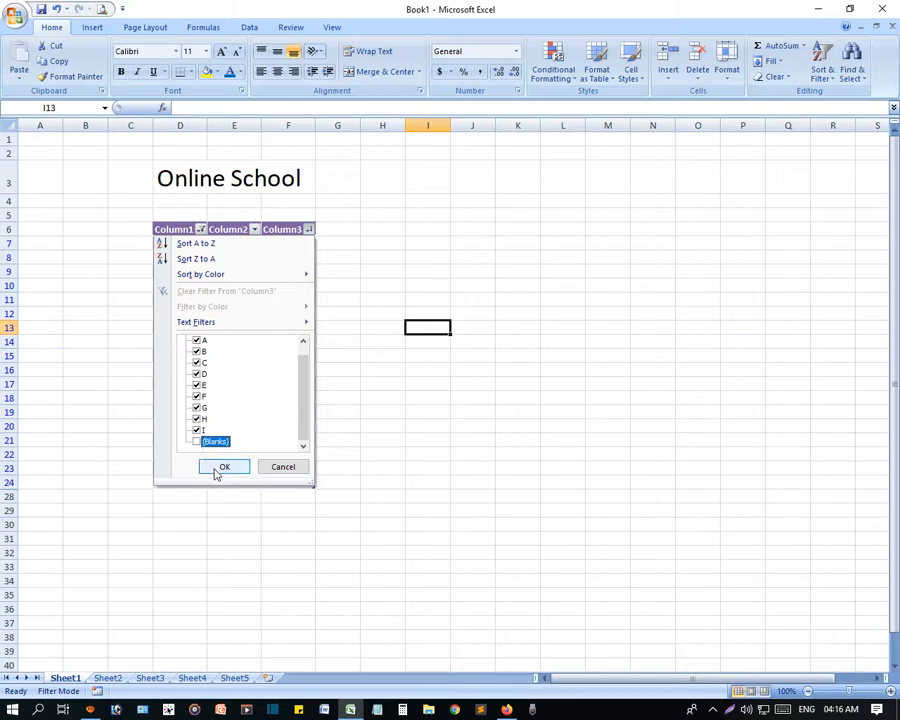
{"action": "left_click", "coordinate": [220, 468]}
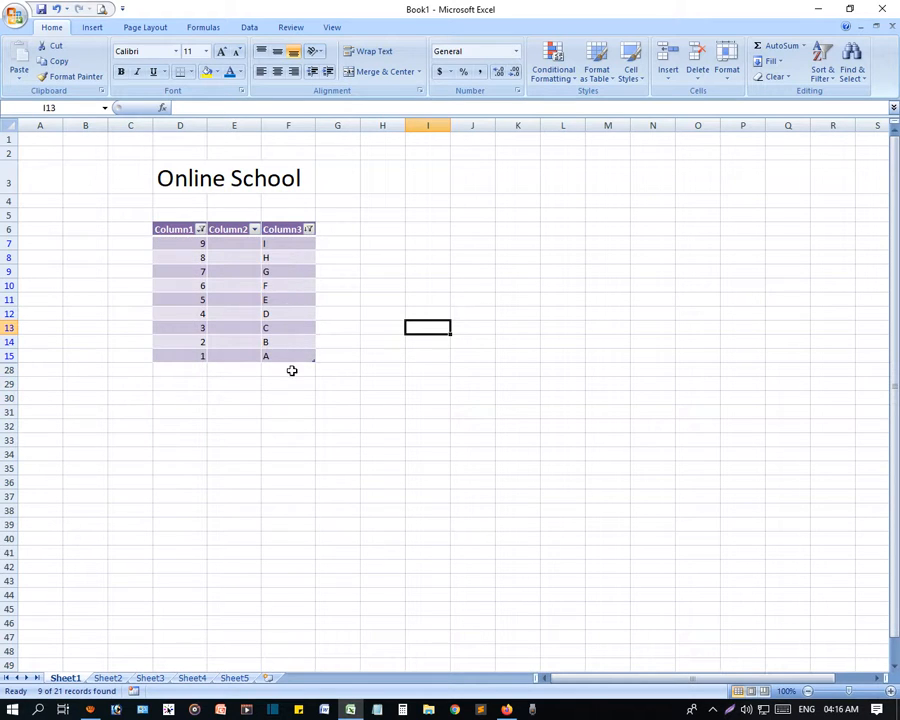
Include the blank entries in Column3's filter again.
{"action": "left_click", "coordinate": [308, 230]}
{"action": "scroll", "coordinate": [249, 384], "scroll_direction": "down", "scroll_amount": 1}
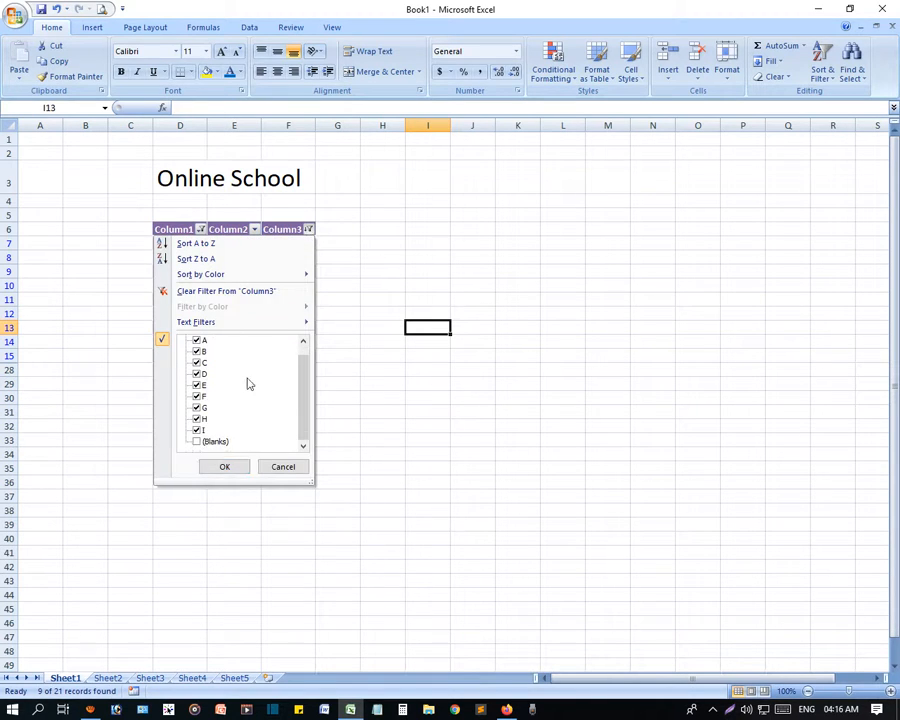
{"action": "left_click", "coordinate": [199, 444]}
{"action": "left_click", "coordinate": [226, 468]}
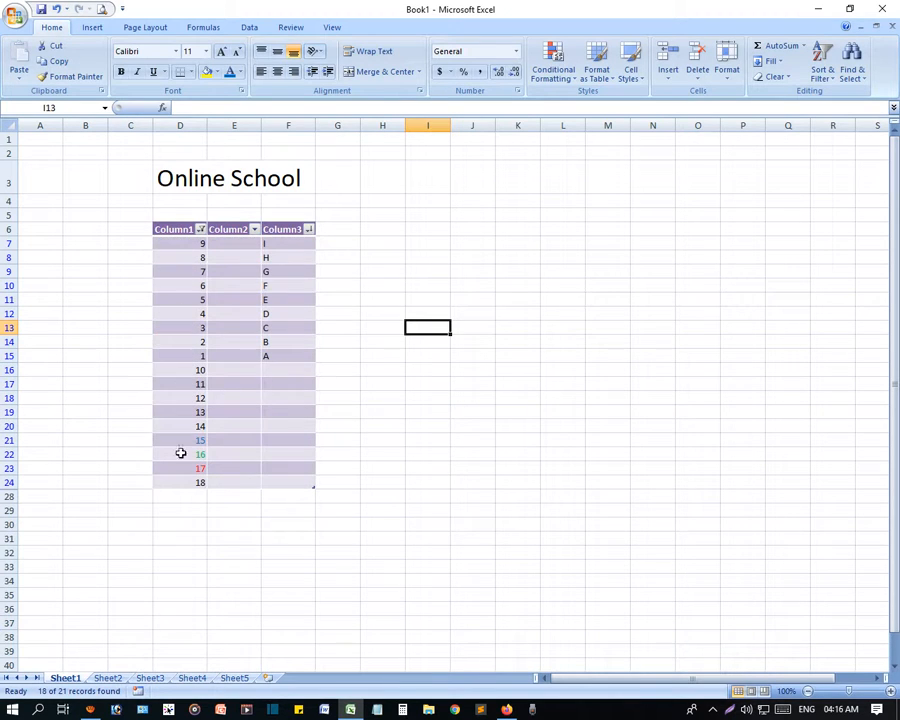
Apply a text filter to Column3 that shows only rows beginning with "a", and select the filtered entry.
{"action": "left_click", "coordinate": [309, 230]}
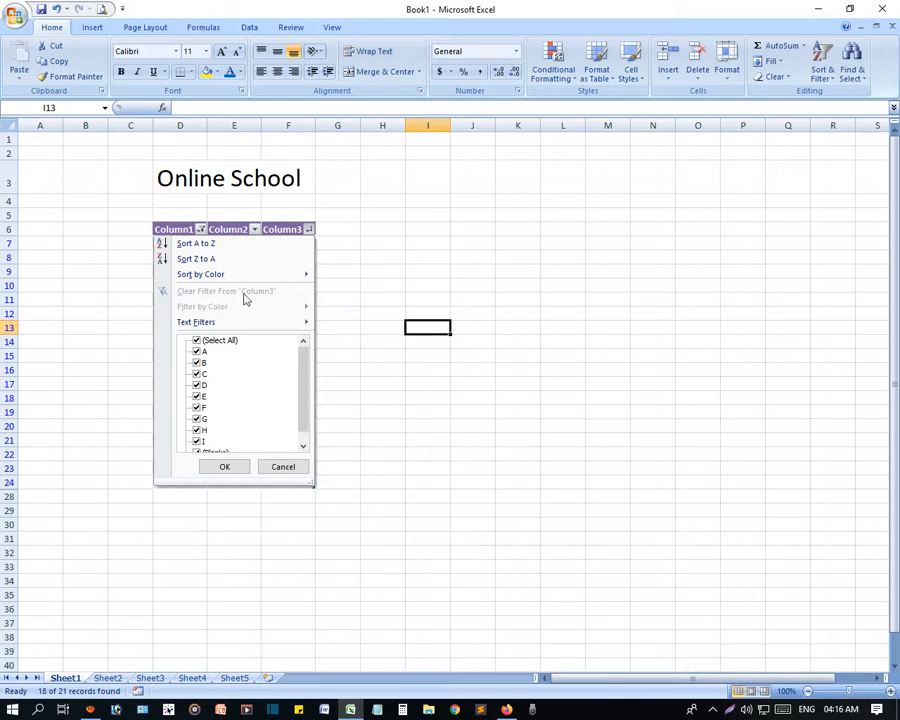
{"action": "mouse_move", "coordinate": [260, 274]}
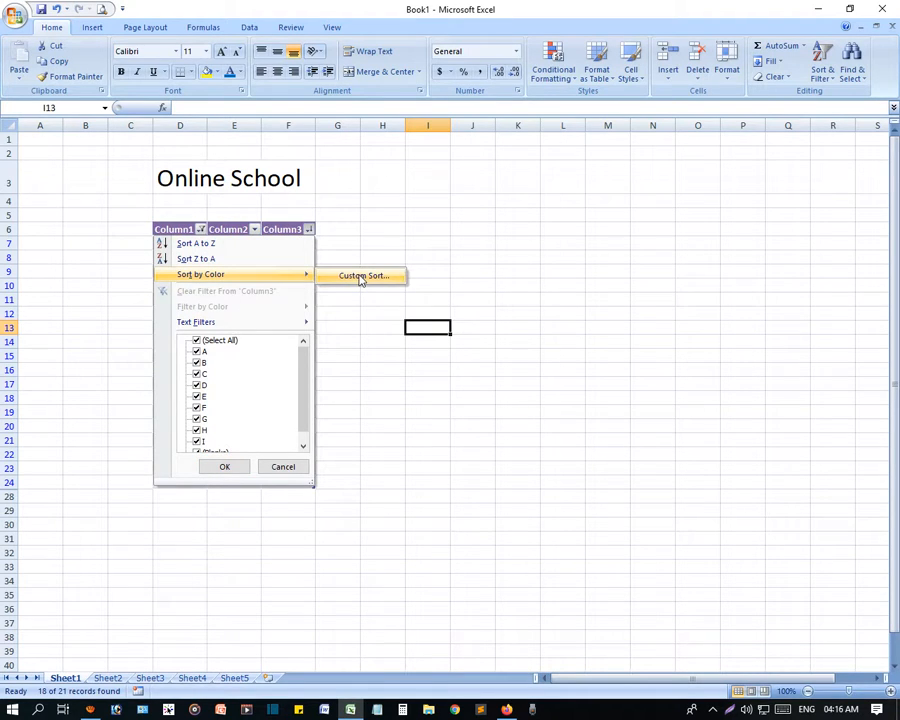
{"action": "mouse_move", "coordinate": [279, 322]}
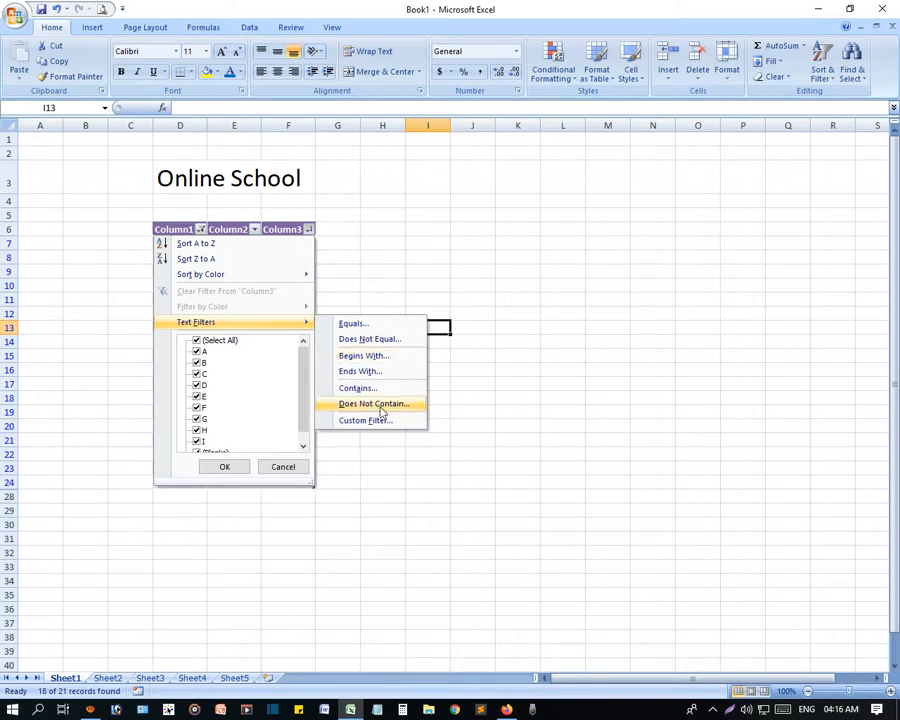
{"action": "left_click", "coordinate": [388, 364]}
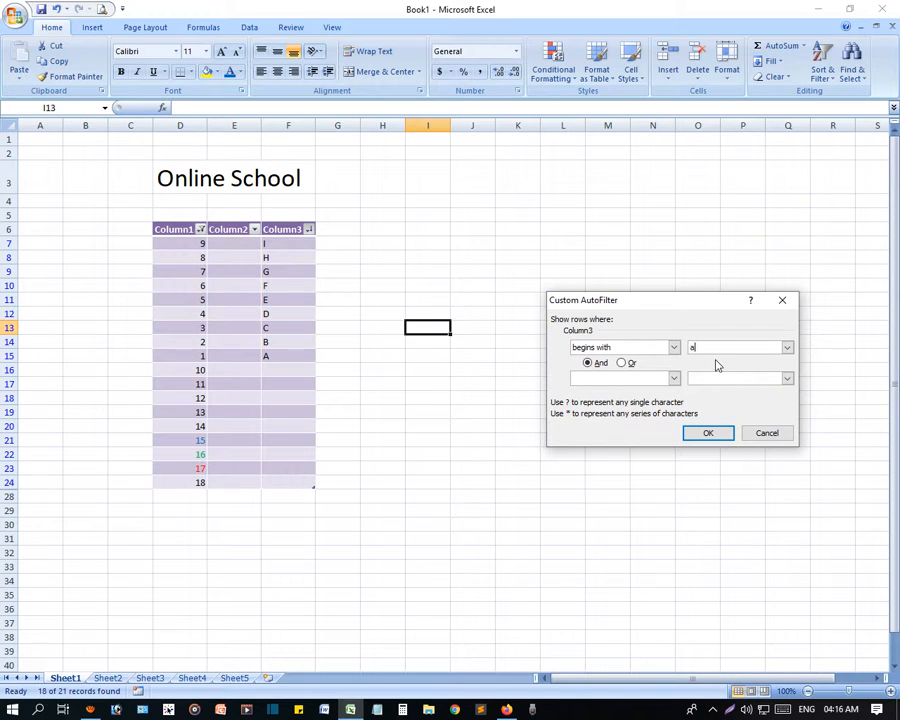
{"action": "left_click", "coordinate": [707, 434]}
{"action": "left_click", "coordinate": [283, 243]}
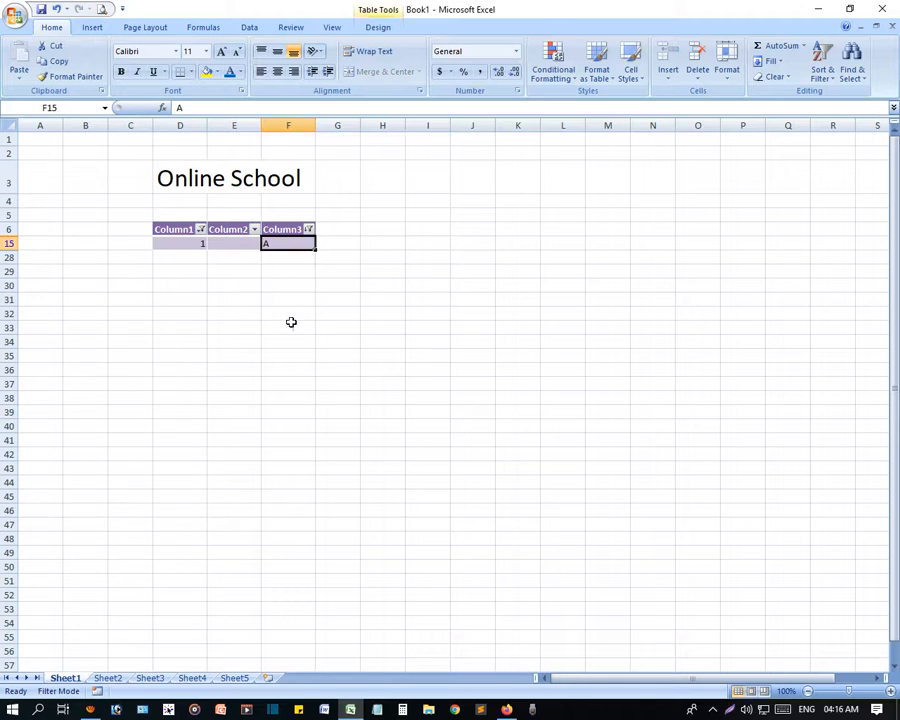
Undo the begins-with filter on Column3 and review the column's text filter options.
{"action": "left_click", "coordinate": [296, 297]}
{"action": "key", "text": "ctrl+z"}
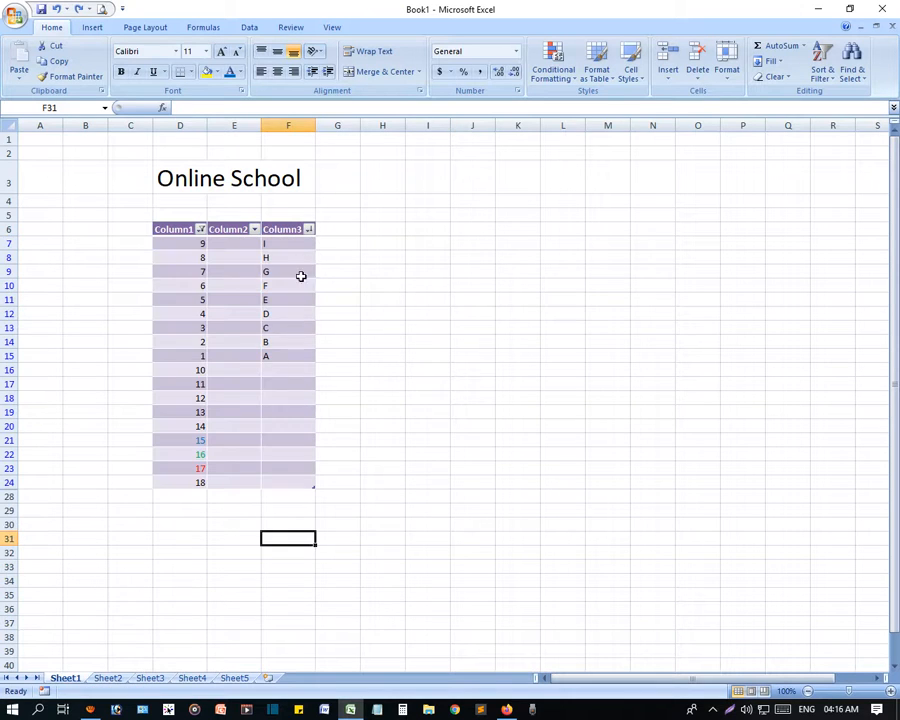
{"action": "left_click", "coordinate": [309, 229]}
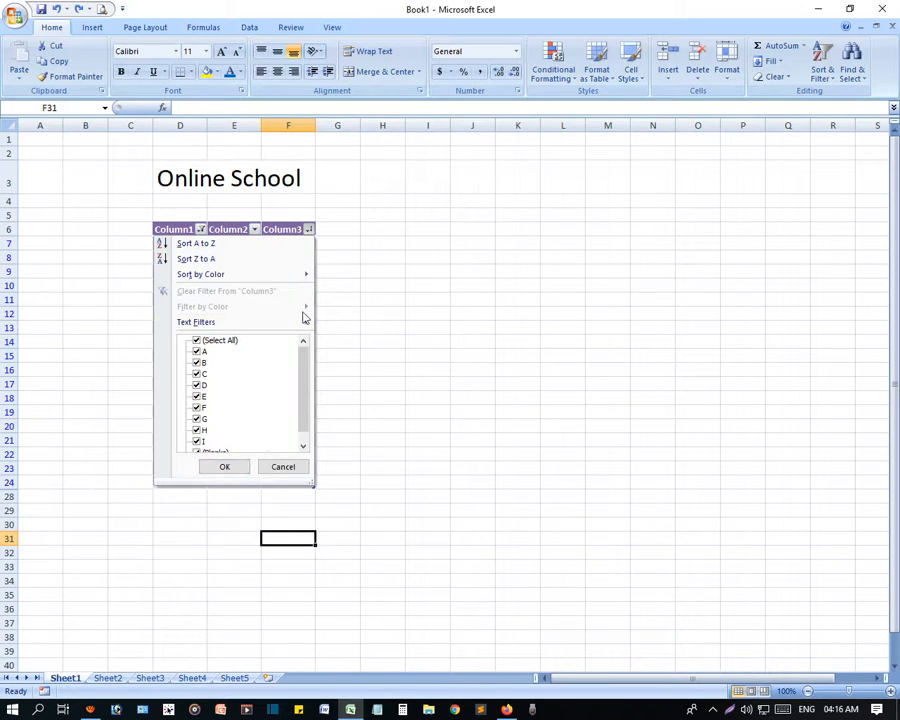
{"action": "mouse_move", "coordinate": [255, 326]}
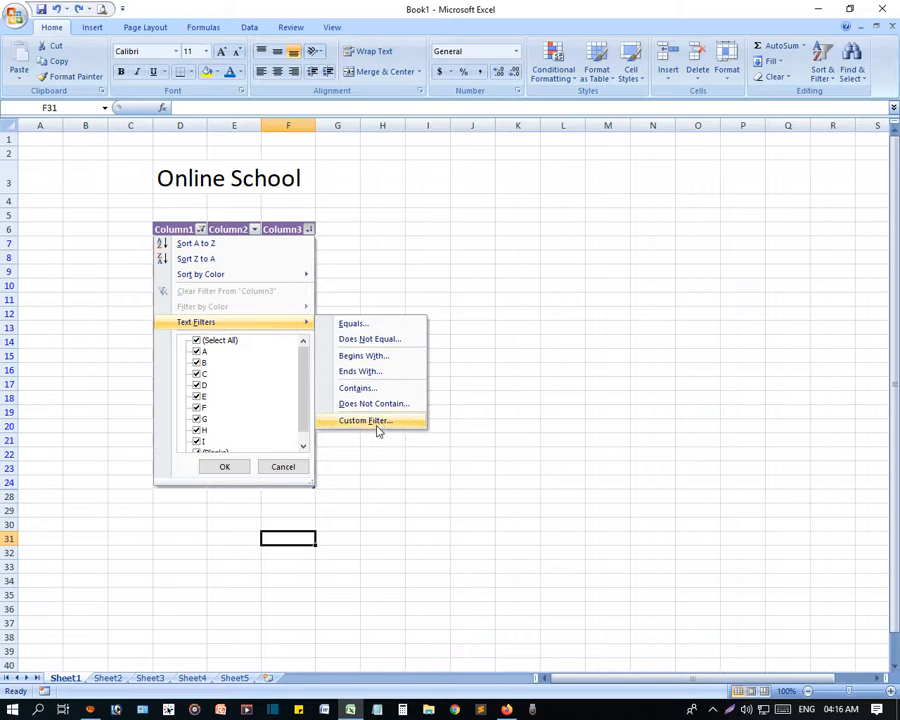
{"action": "left_click", "coordinate": [448, 543]}
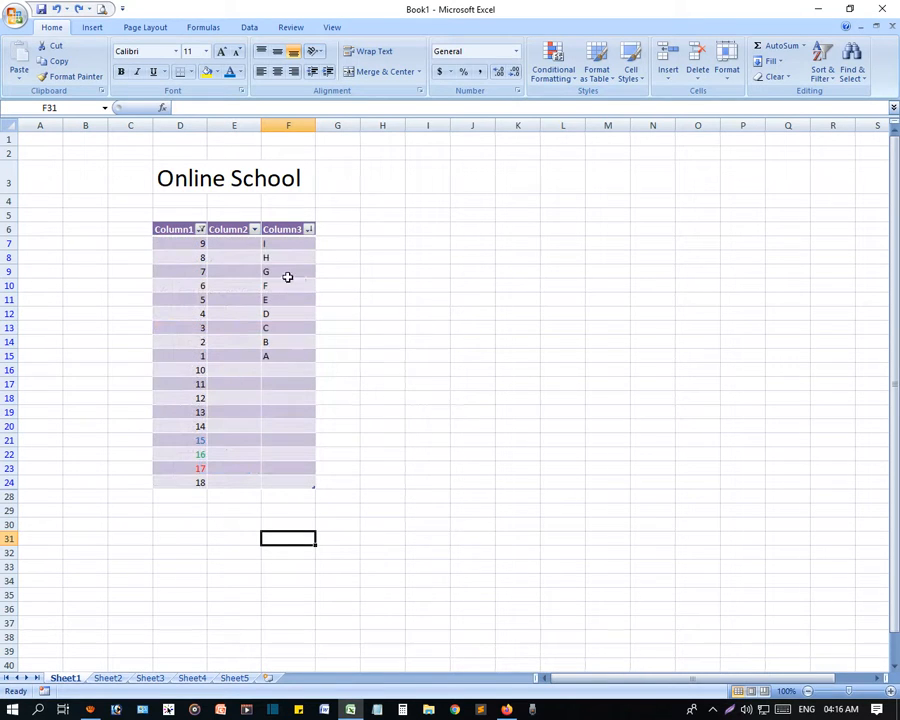
Format the empty range I7:N28 as a table with headers, using the blue Medium style with gray banded rows.
{"action": "left_click", "coordinate": [252, 260]}
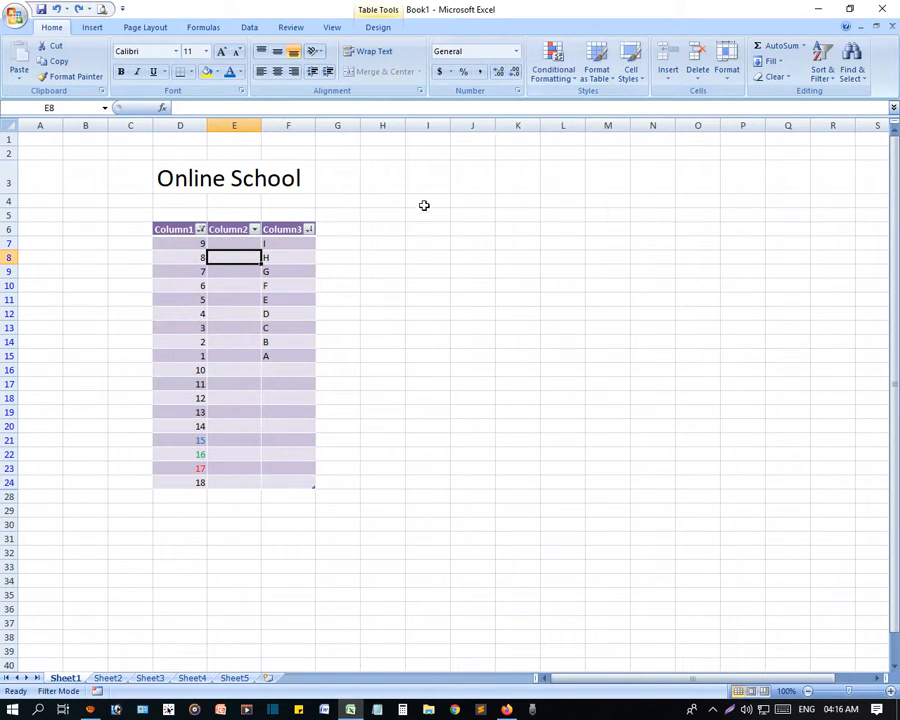
{"action": "left_click", "coordinate": [428, 248]}
{"action": "left_click_drag", "start_coordinate": [428, 248], "coordinate": [655, 492]}
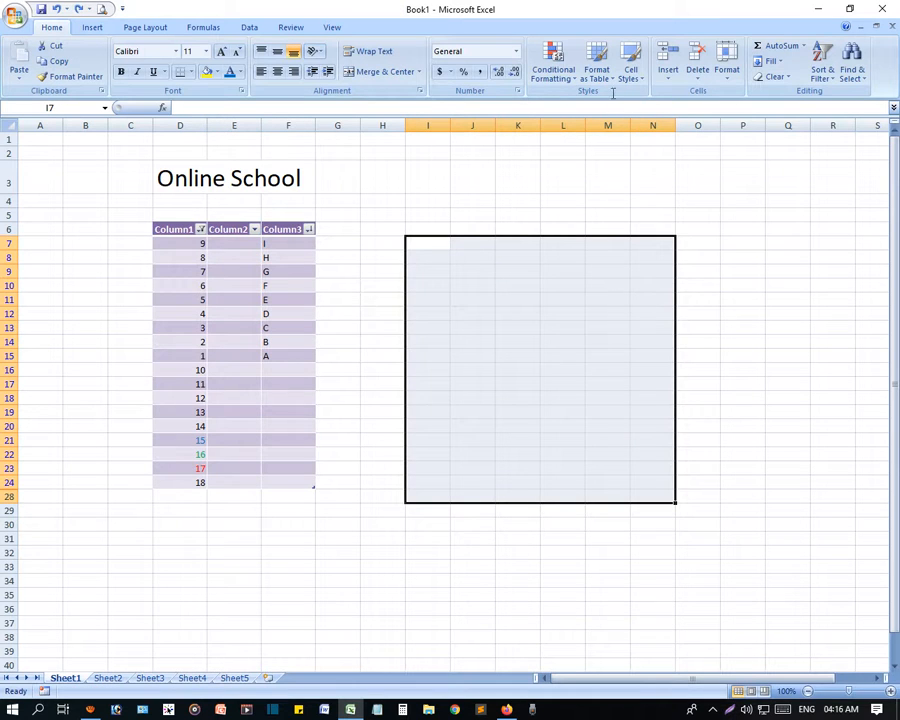
{"action": "left_click", "coordinate": [606, 74]}
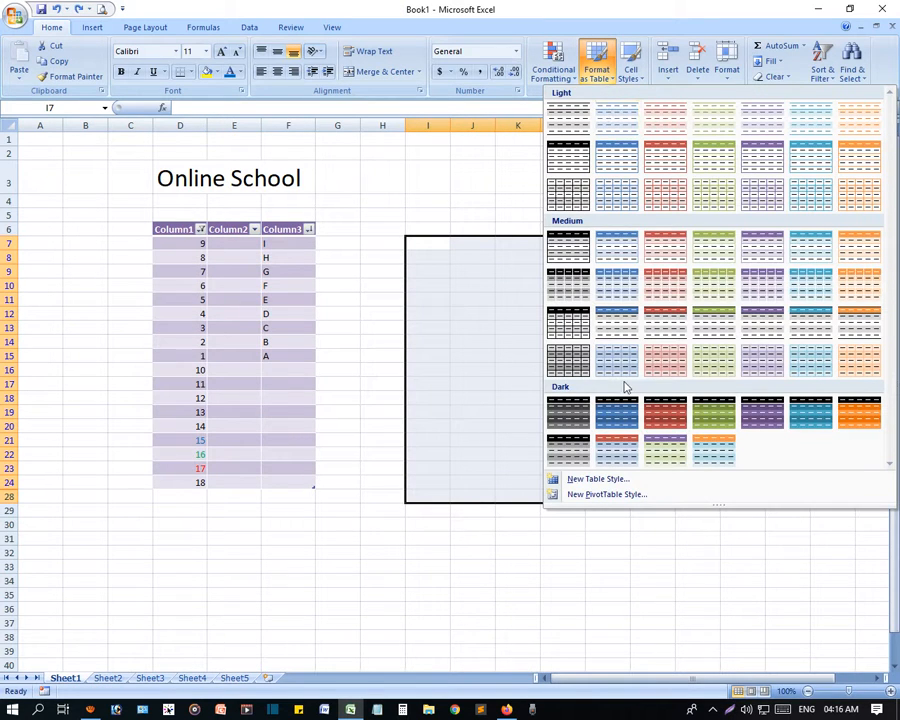
{"action": "left_click", "coordinate": [622, 330]}
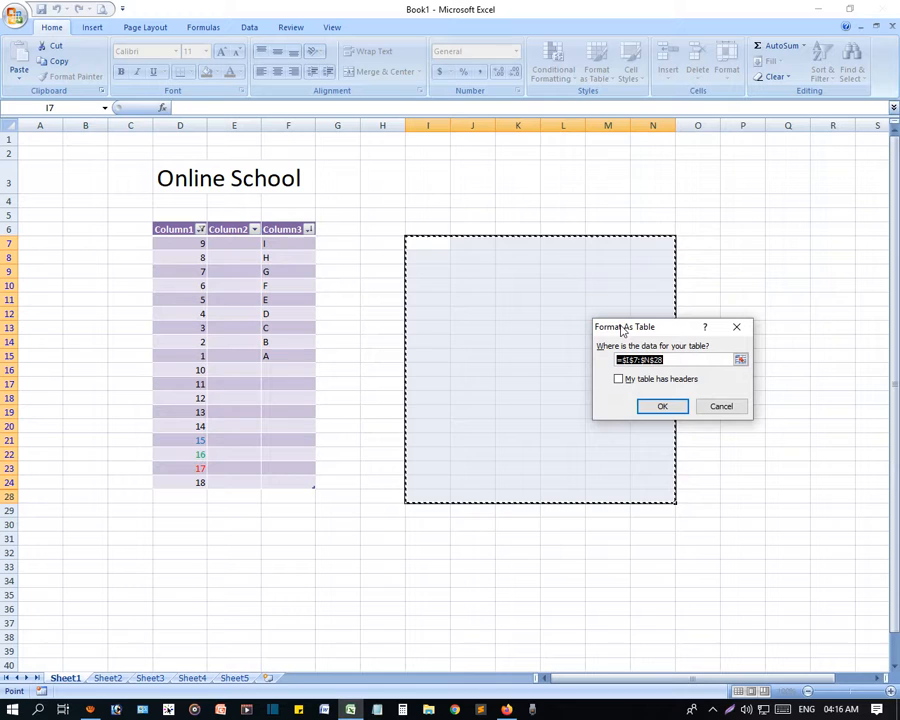
{"action": "left_click", "coordinate": [619, 380]}
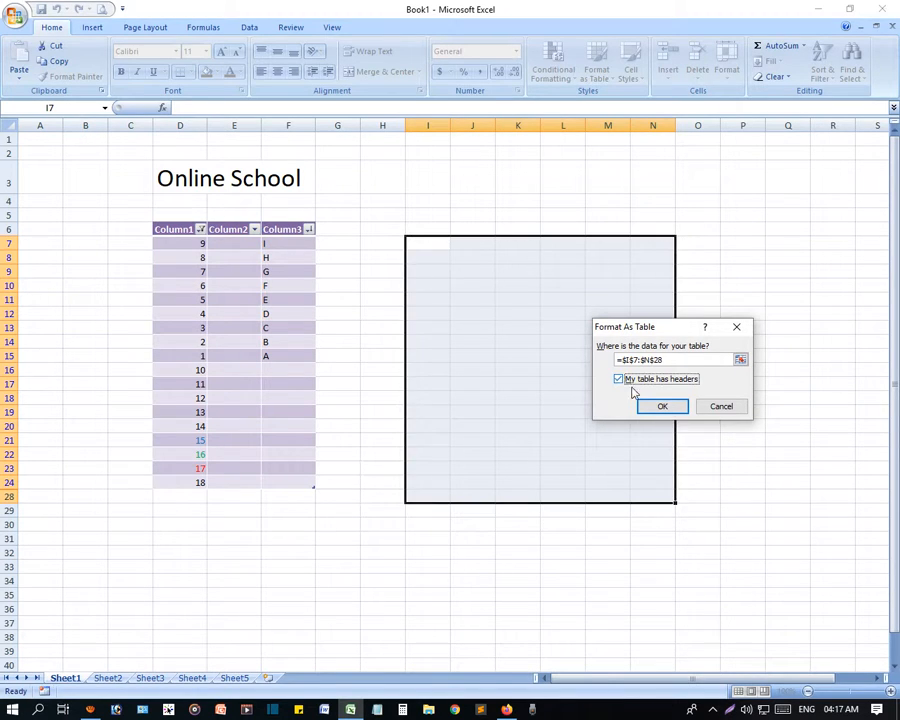
{"action": "left_click", "coordinate": [665, 408]}
{"action": "left_click", "coordinate": [493, 298]}
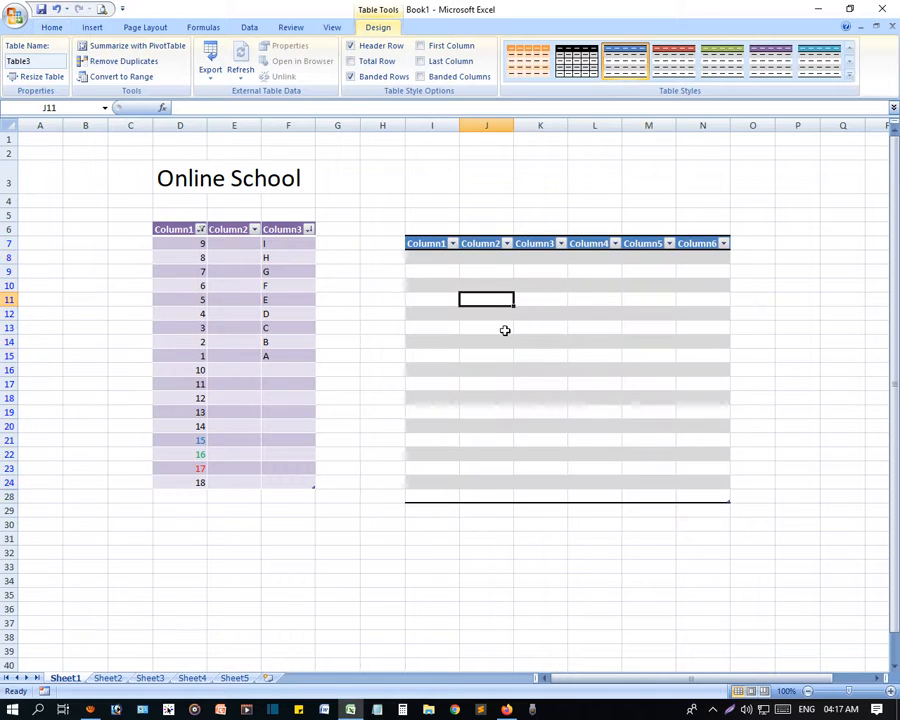
Review the filter options of the new table's Column1 and delete the whole table.
{"action": "left_click", "coordinate": [452, 244]}
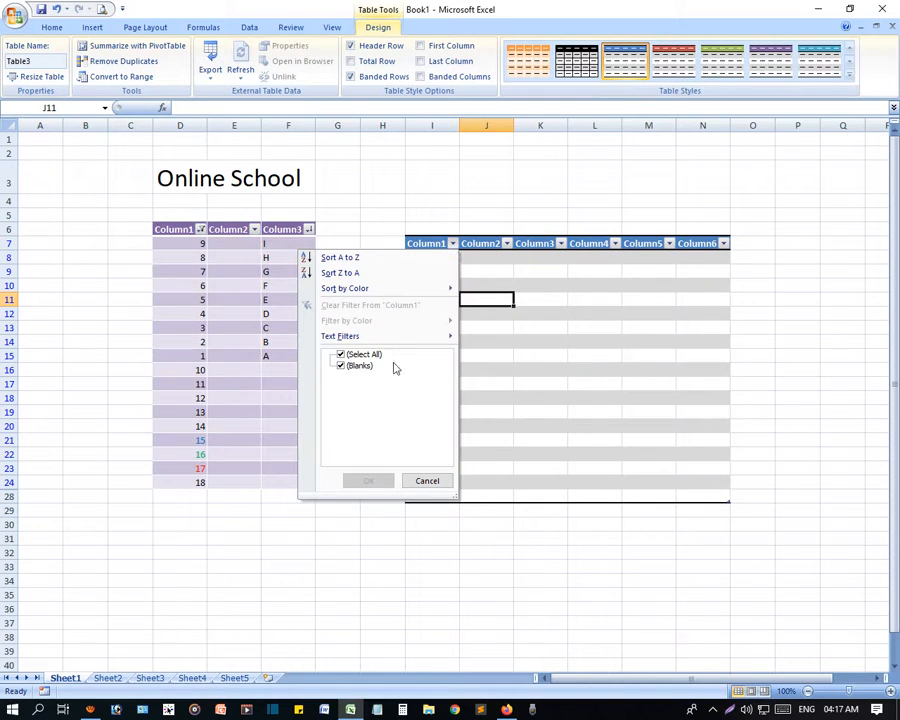
{"action": "left_click", "coordinate": [572, 375]}
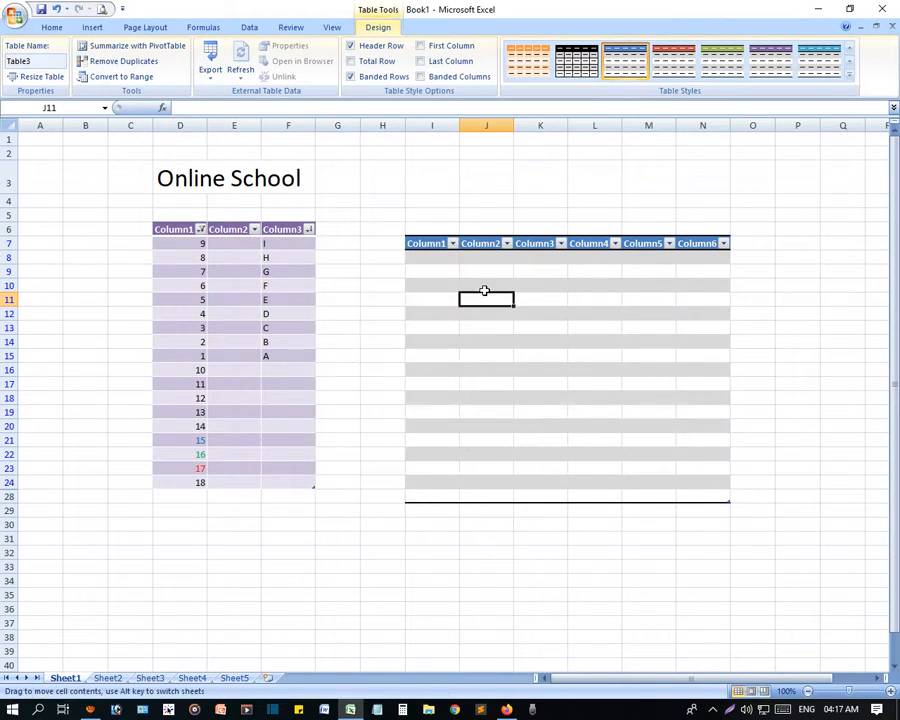
{"action": "left_click", "coordinate": [444, 263]}
{"action": "left_click", "coordinate": [443, 259]}
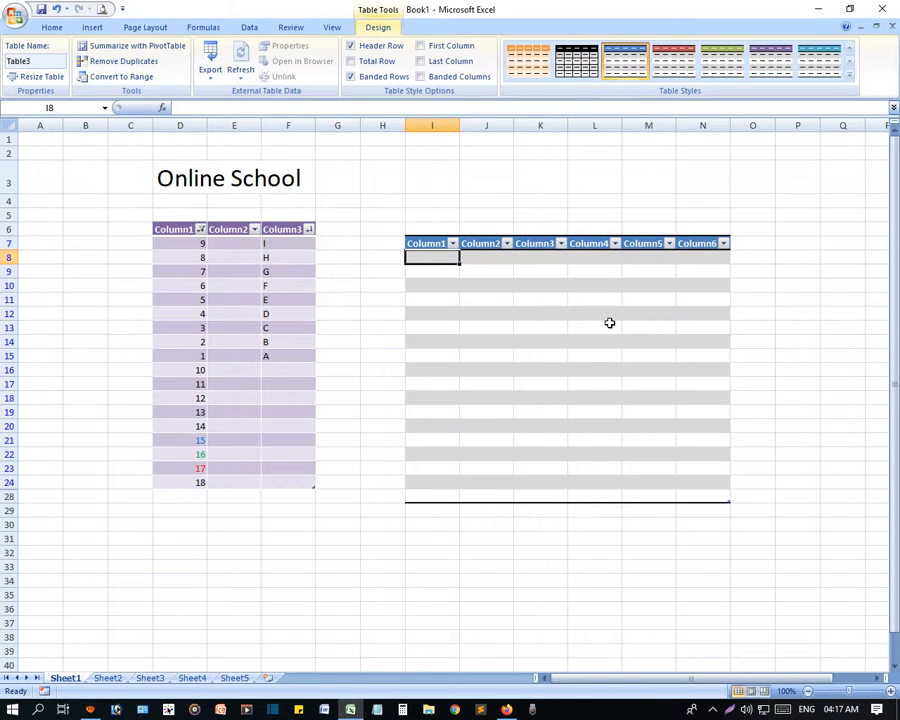
{"action": "key", "text": "ctrl+a"}
{"action": "key", "text": "ctrl+a"}
{"action": "key", "text": "Delete"}
Format I7:N28 as a table without existing headers in the banded blue Light style, and review Column2's filter options.
{"action": "left_click", "coordinate": [605, 88]}
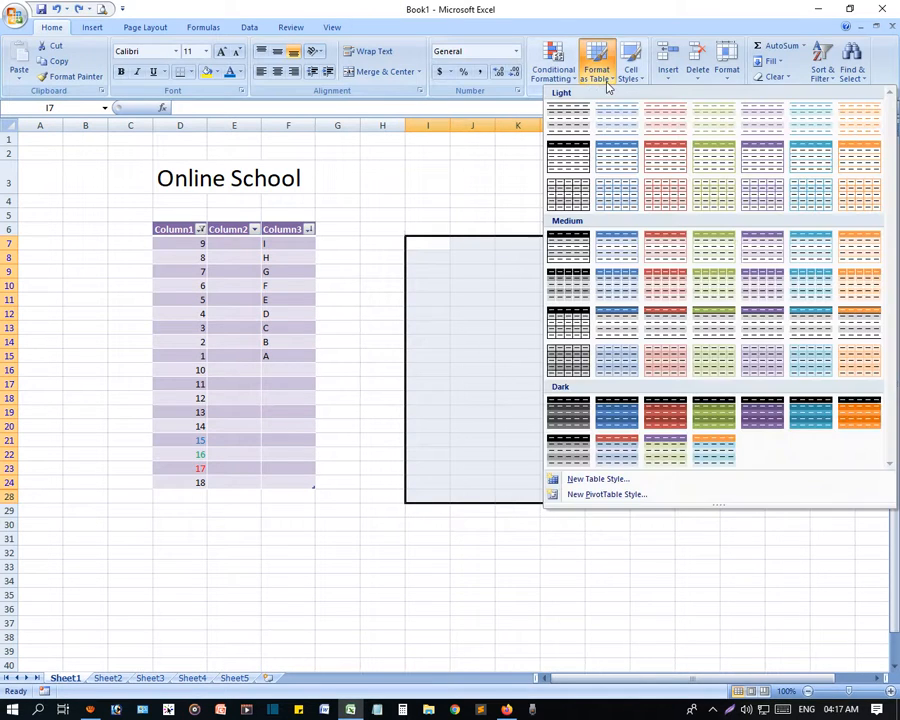
{"action": "left_click", "coordinate": [612, 117]}
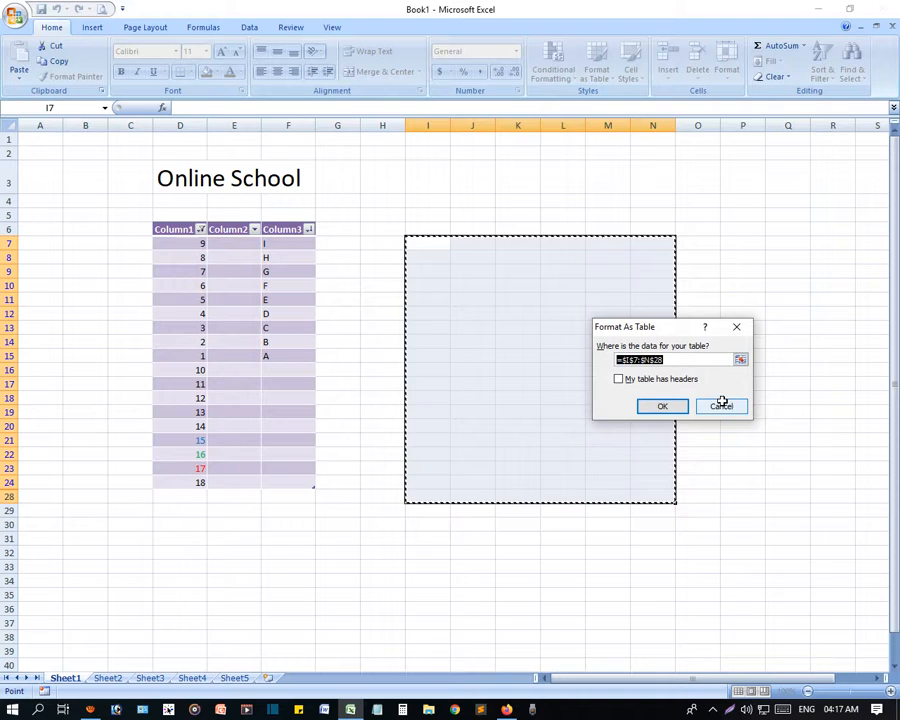
{"action": "left_click", "coordinate": [664, 406]}
{"action": "left_click", "coordinate": [795, 426]}
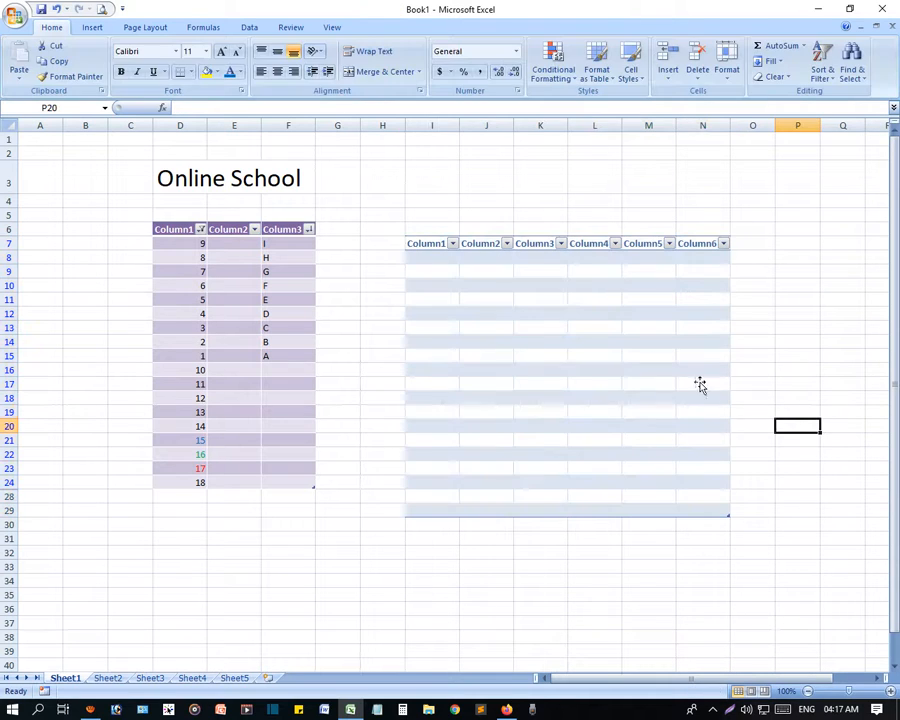
{"action": "left_click", "coordinate": [498, 245]}
{"action": "left_click", "coordinate": [507, 243]}
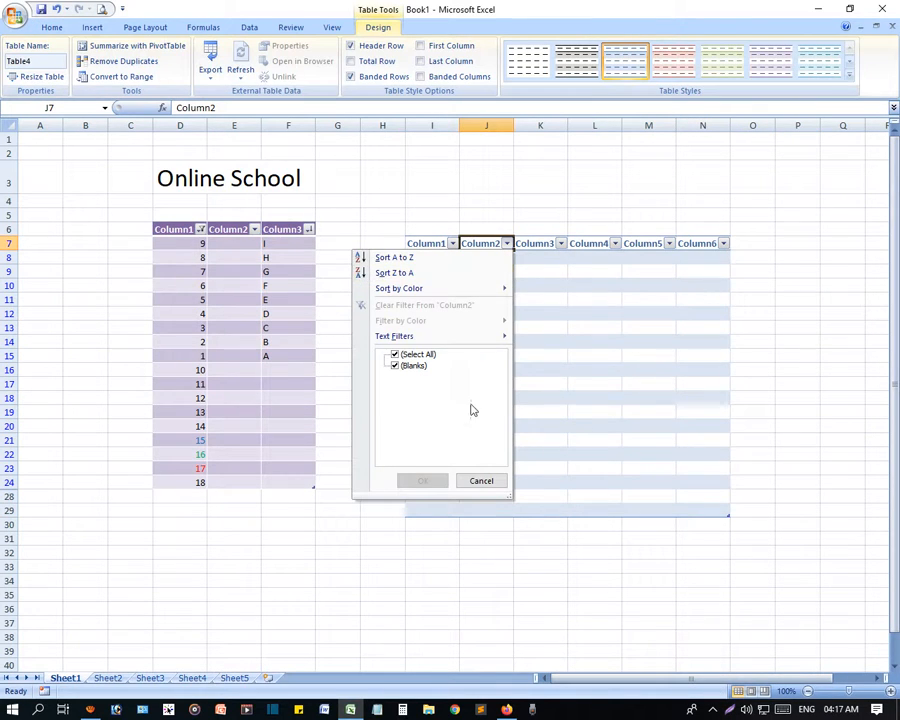
{"action": "left_click", "coordinate": [481, 484]}
{"action": "left_click", "coordinate": [594, 398]}
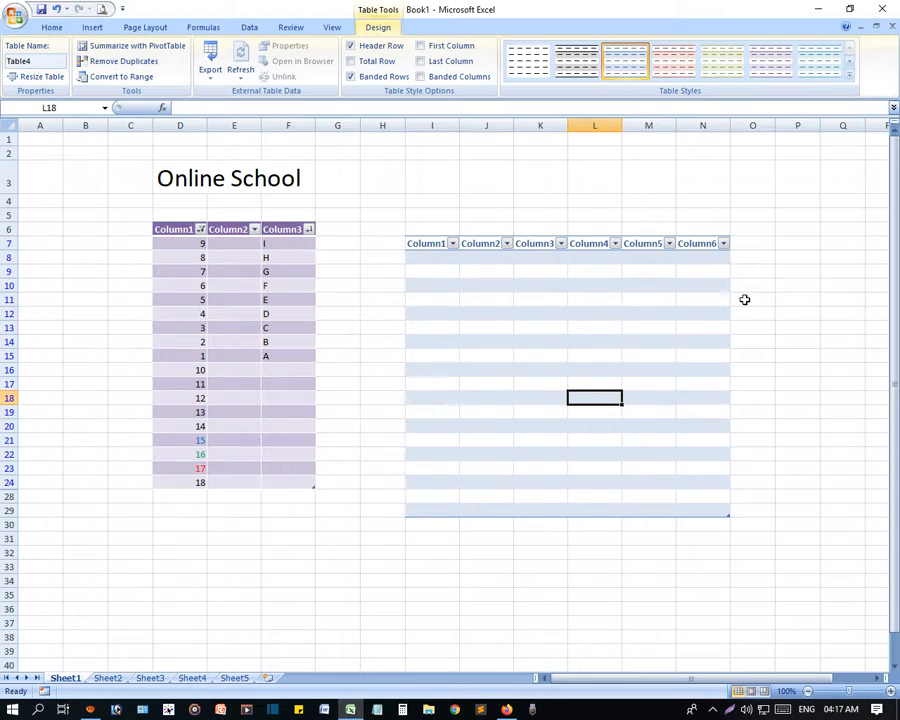
Clear the table style from the new table.
{"action": "left_click", "coordinate": [849, 75]}
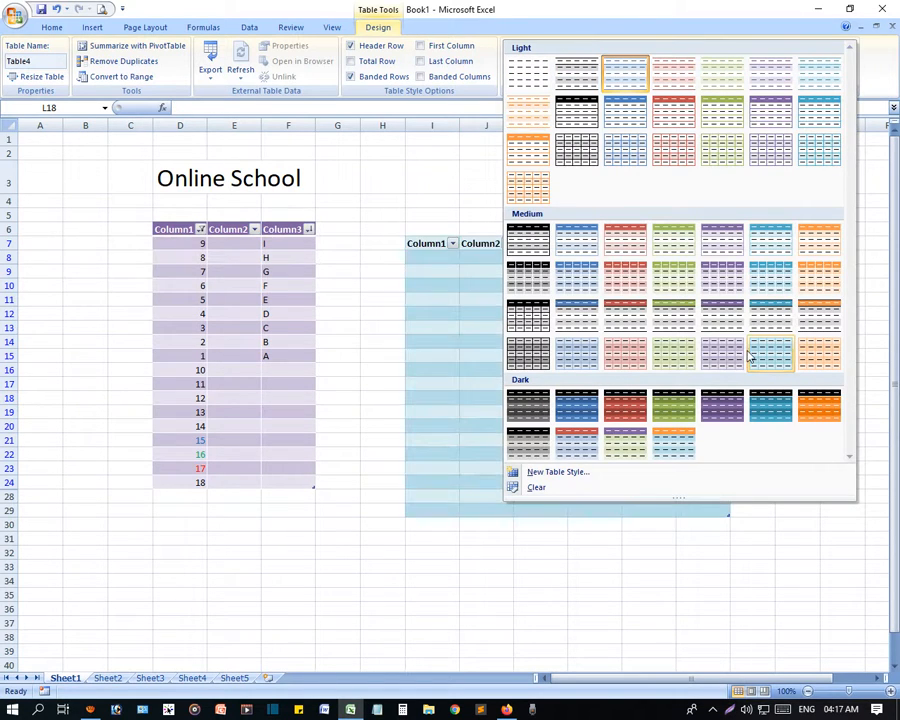
{"action": "left_click", "coordinate": [540, 487]}
{"action": "left_click", "coordinate": [656, 482]}
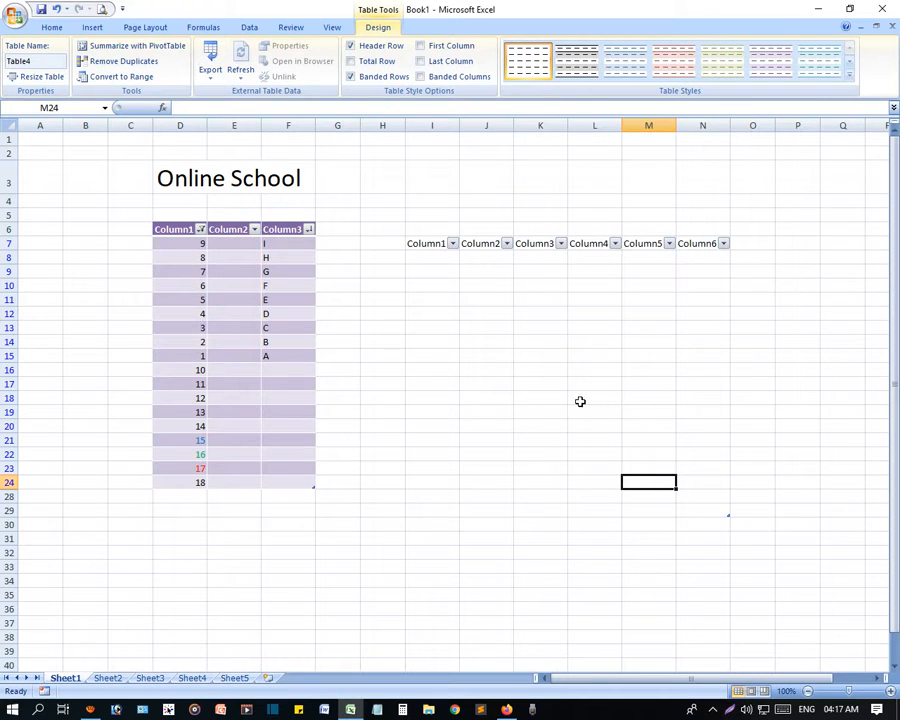
Undo the style clearing and the creation of the table in I7:N28.
{"action": "key", "text": "ctrl+z"}
{"action": "key", "text": "ctrl+z"}
{"action": "left_click", "coordinate": [490, 401]}
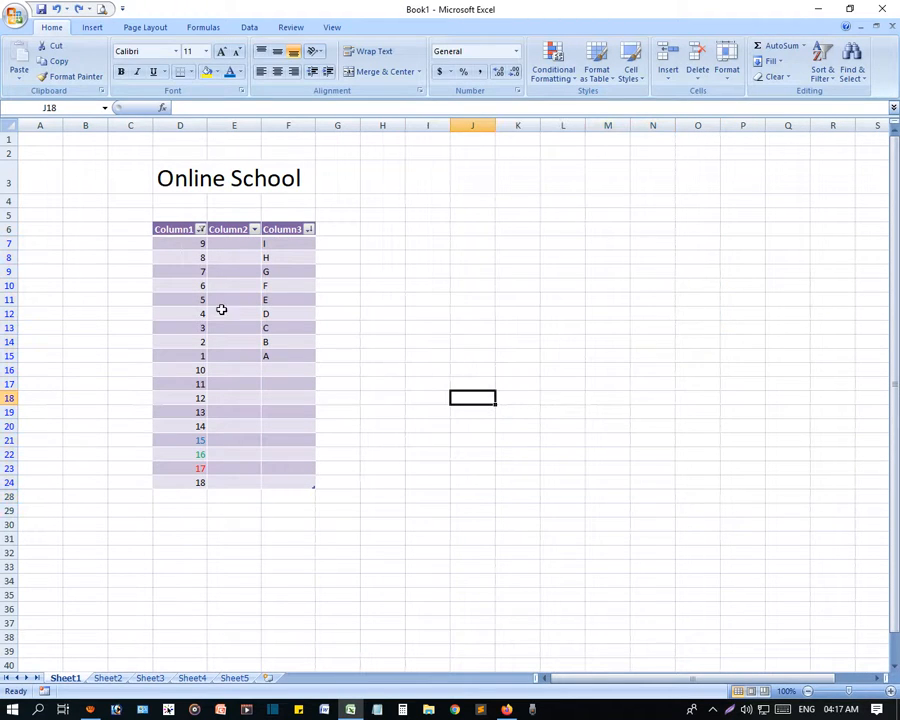
{"action": "left_click_drag", "start_coordinate": [129, 215], "coordinate": [406, 528]}
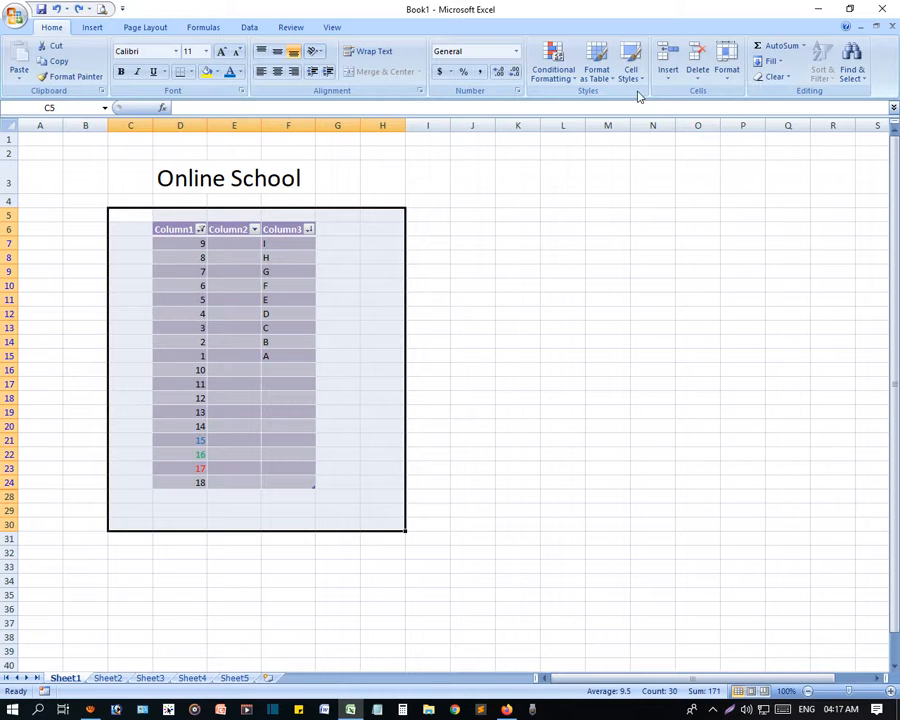
{"action": "left_click", "coordinate": [600, 78]}
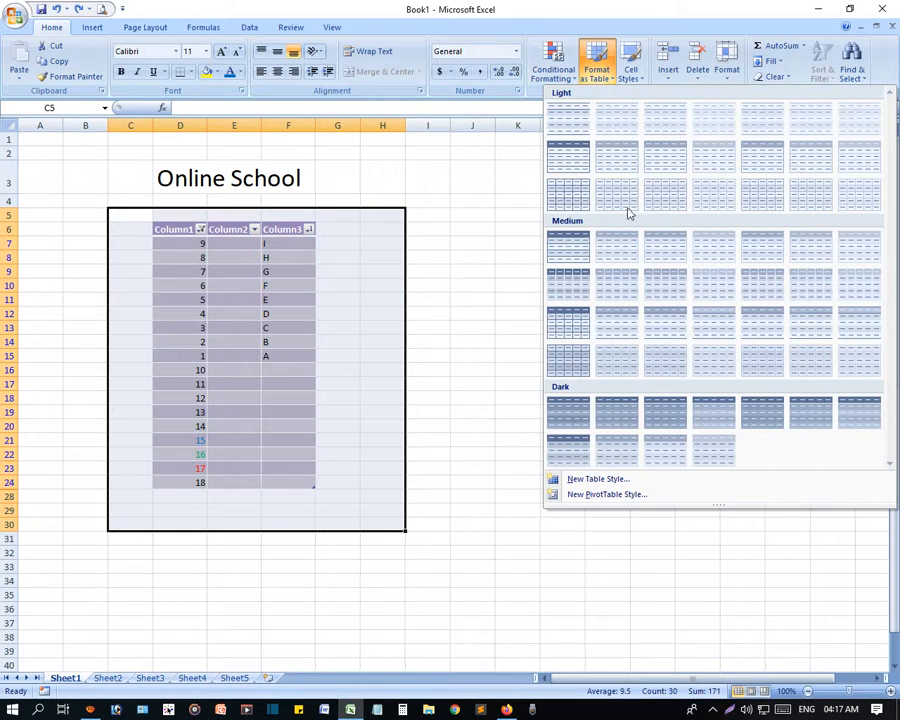
{"action": "left_click", "coordinate": [381, 347]}
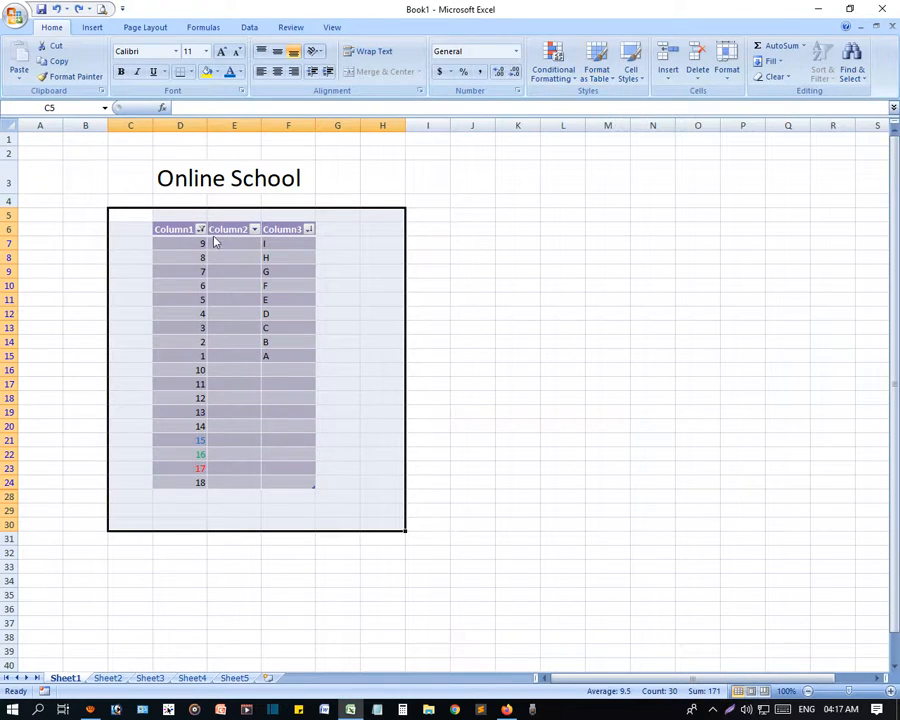
Apply the orange Light table style with banded rows to the existing table D6:F24.
{"action": "left_click_drag", "start_coordinate": [180, 228], "coordinate": [287, 480]}
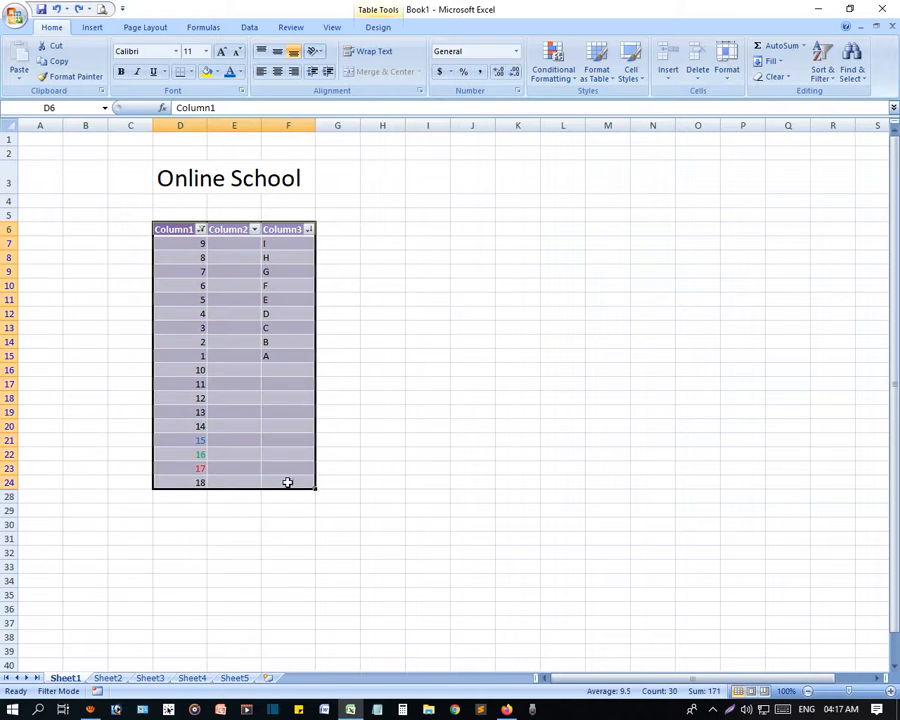
{"action": "left_click", "coordinate": [596, 62]}
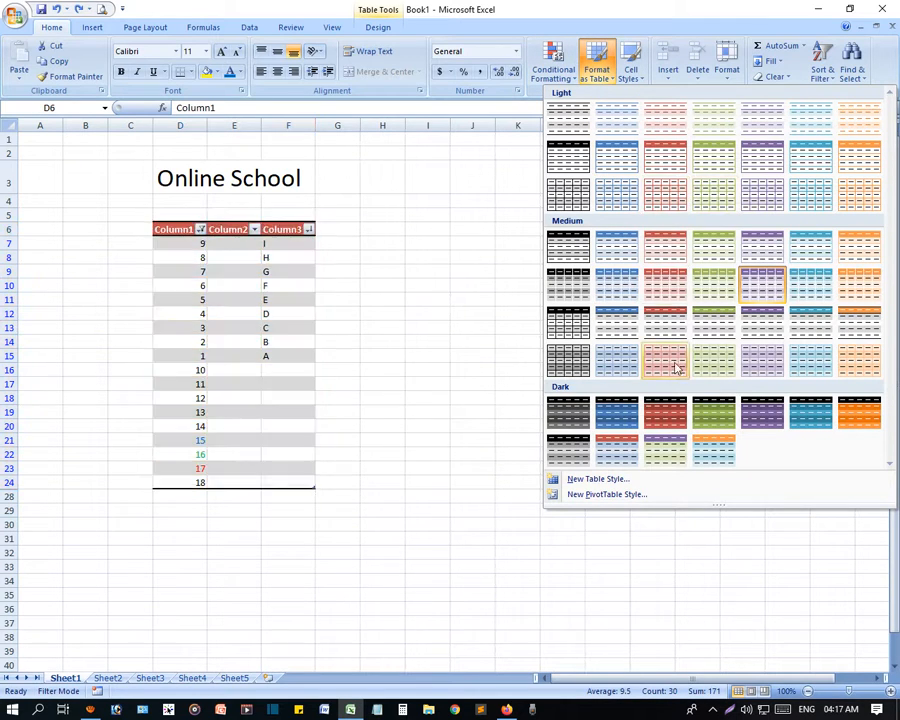
{"action": "left_click", "coordinate": [852, 122]}
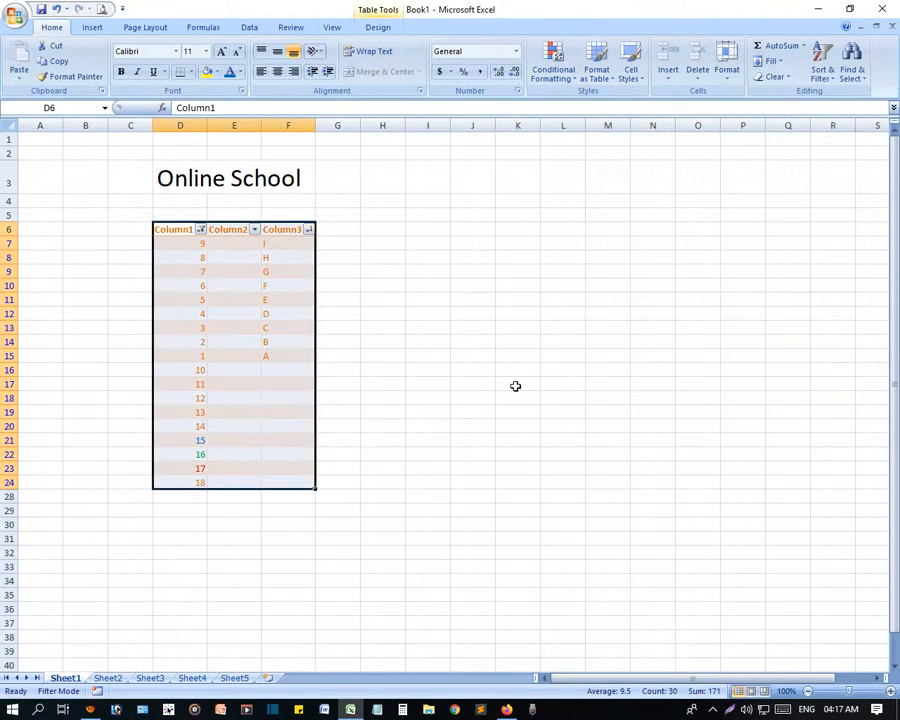
Undo the table styling, sorts, filters, table formatting and icon set until the sample data is plain cells again.
{"action": "key", "text": "Delete"}
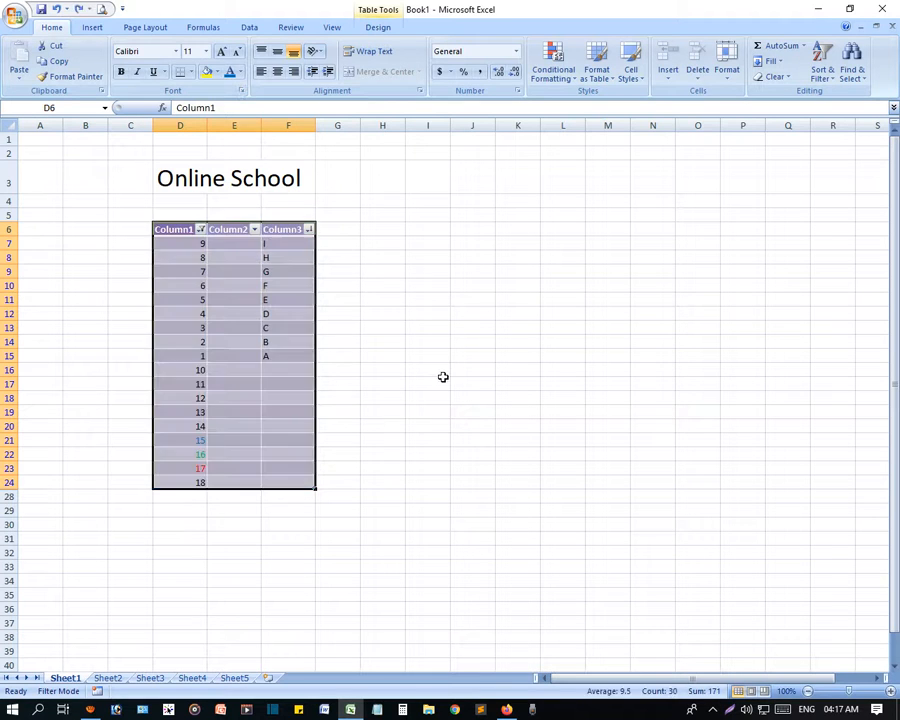
{"action": "key", "text": "ctrl+z"}
{"action": "key", "text": "ctrl+z"}
{"action": "key", "text": "ctrl+z"}
{"action": "key", "text": "ctrl+z"}
{"action": "key", "text": "ctrl+z"}
{"action": "key", "text": "ctrl+z"}
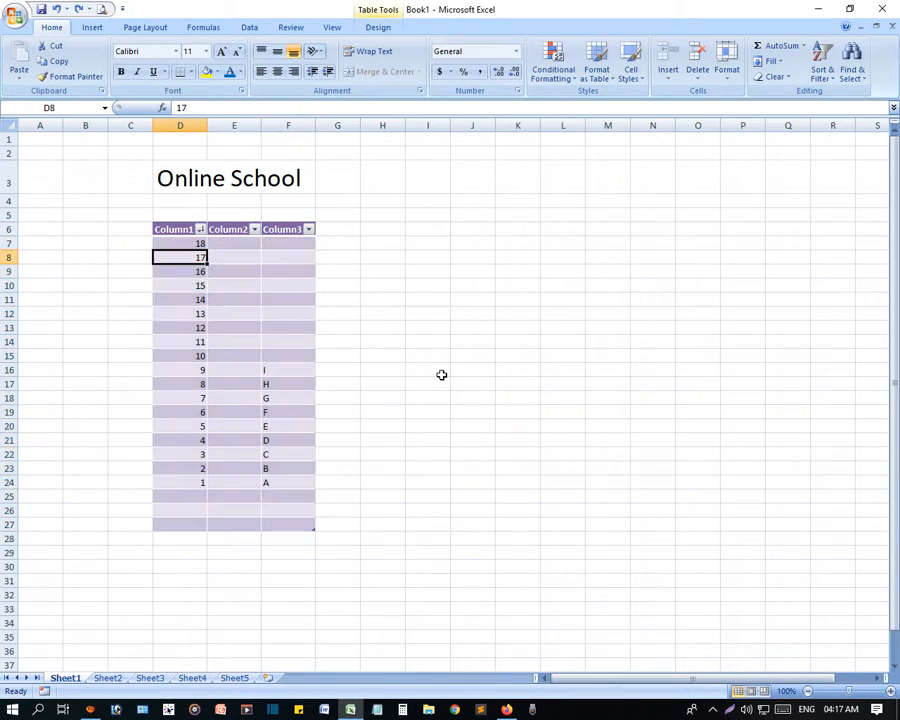
{"action": "left_click", "coordinate": [380, 332]}
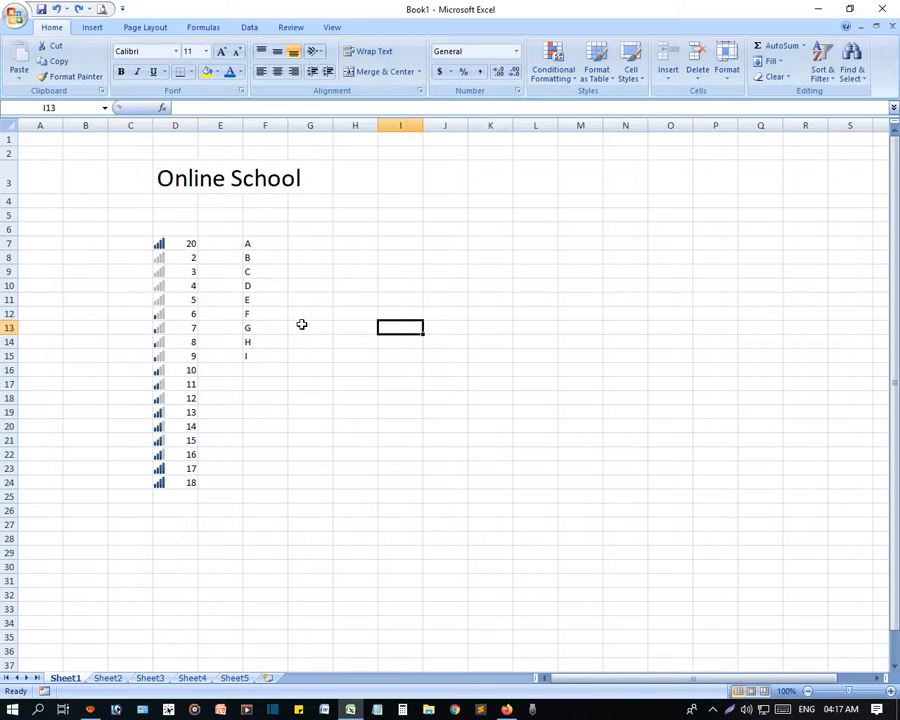
{"action": "key", "text": "ctrl+z"}
{"action": "left_click", "coordinate": [291, 327]}
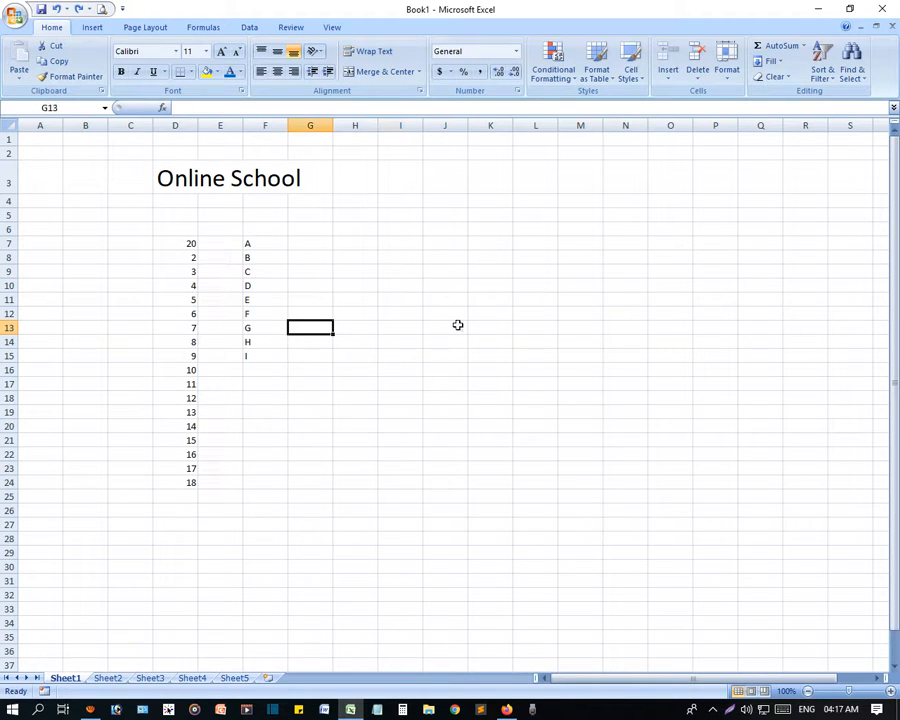
{"action": "left_click", "coordinate": [557, 76]}
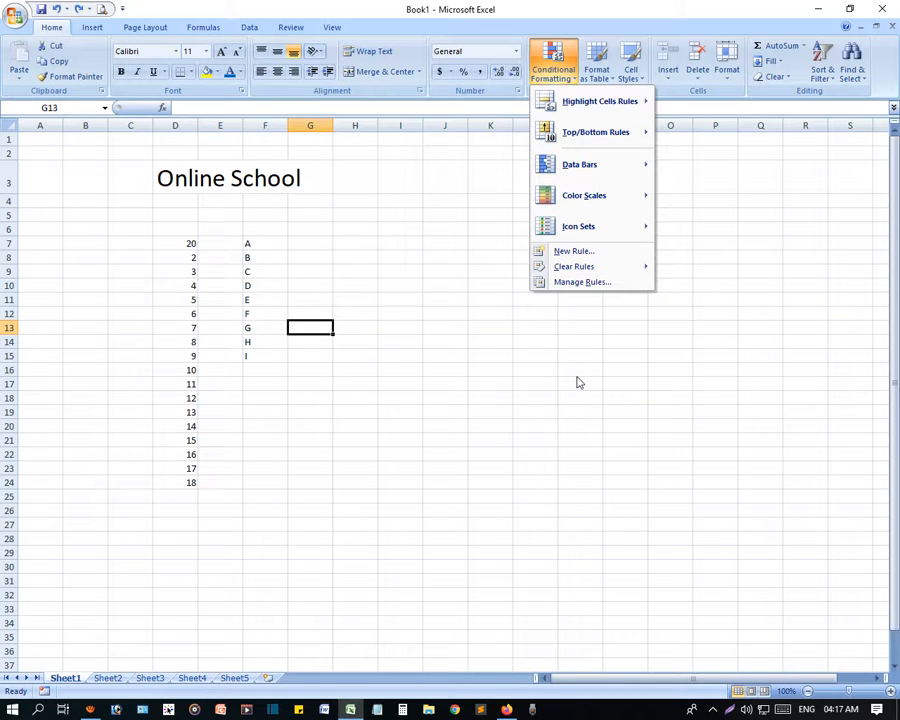
{"action": "left_click", "coordinate": [427, 394]}
{"action": "left_click", "coordinate": [594, 68]}
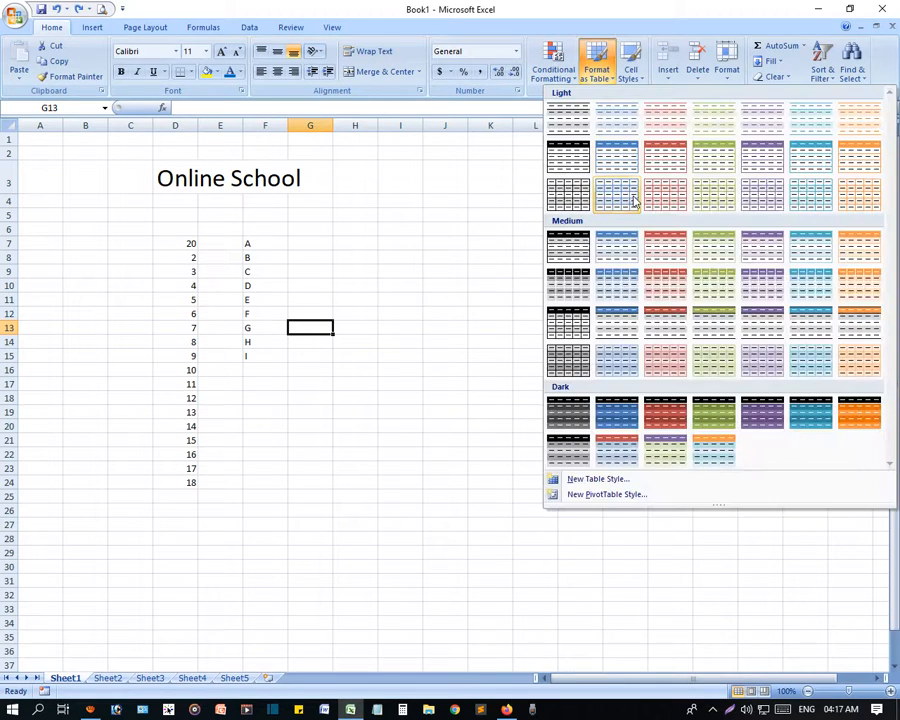
{"action": "left_click", "coordinate": [438, 229]}
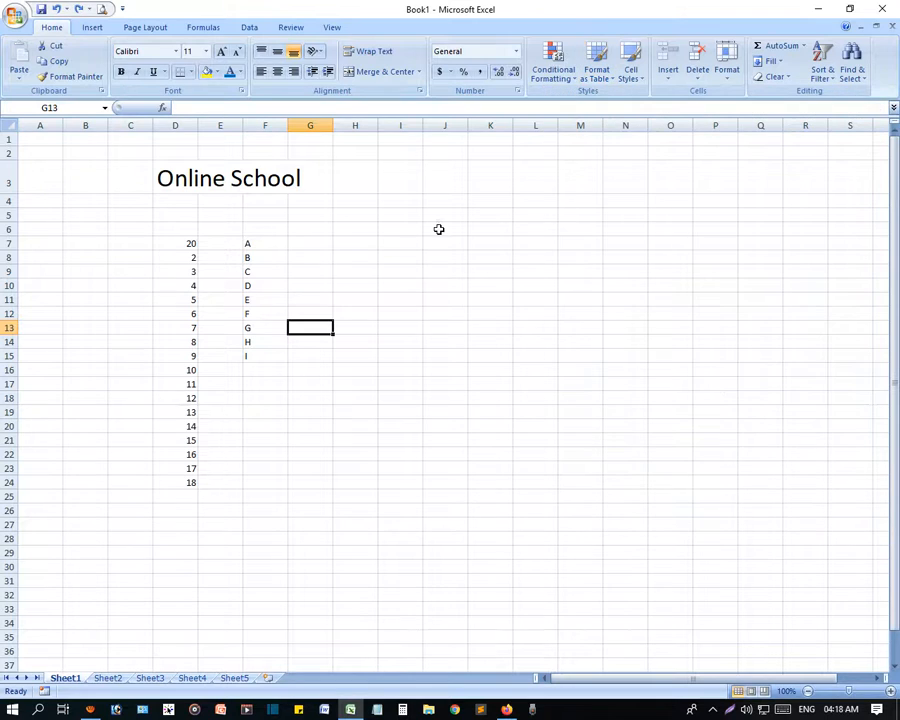
Select J6:N21 and create a new custom table style, keeping the default name and leaving all table elements unformatted.
{"action": "left_click", "coordinate": [438, 229]}
{"action": "left_click_drag", "start_coordinate": [440, 229], "coordinate": [640, 440]}
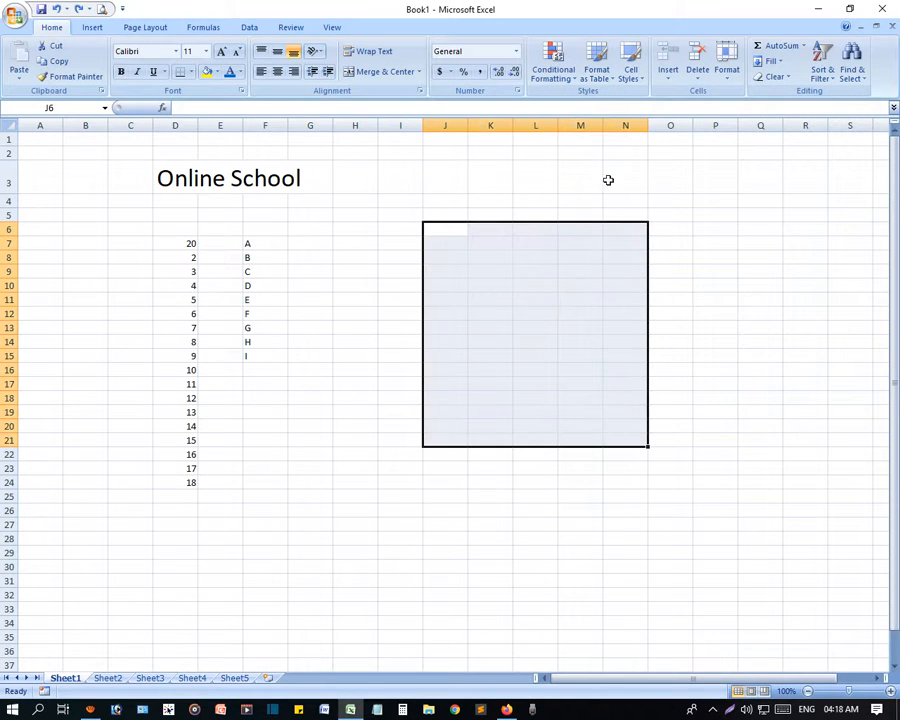
{"action": "left_click", "coordinate": [596, 68]}
{"action": "left_click", "coordinate": [585, 479]}
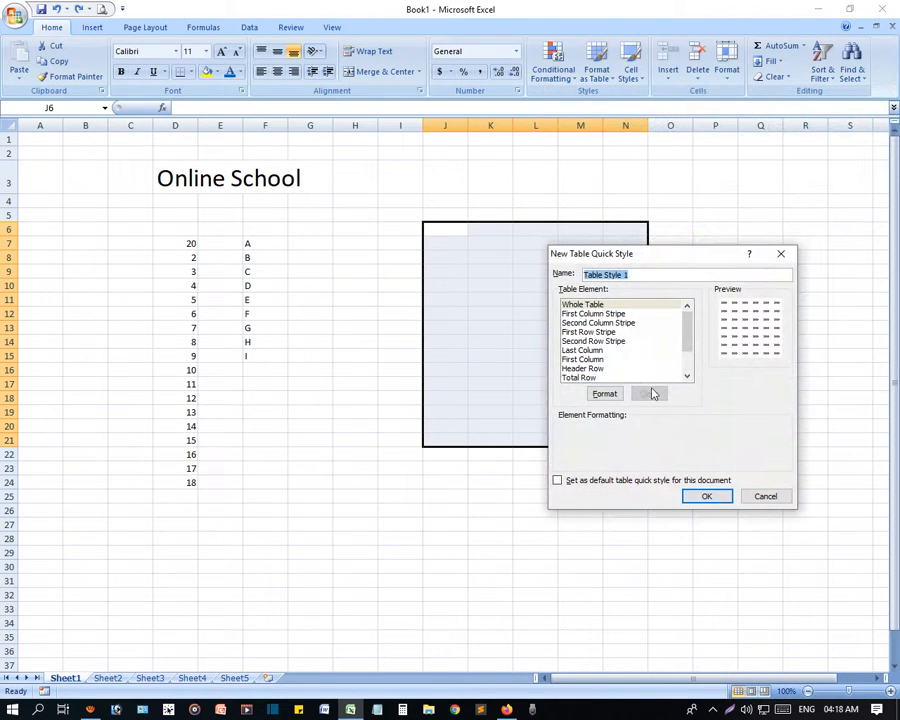
{"action": "left_click", "coordinate": [590, 314]}
{"action": "left_click", "coordinate": [595, 323]}
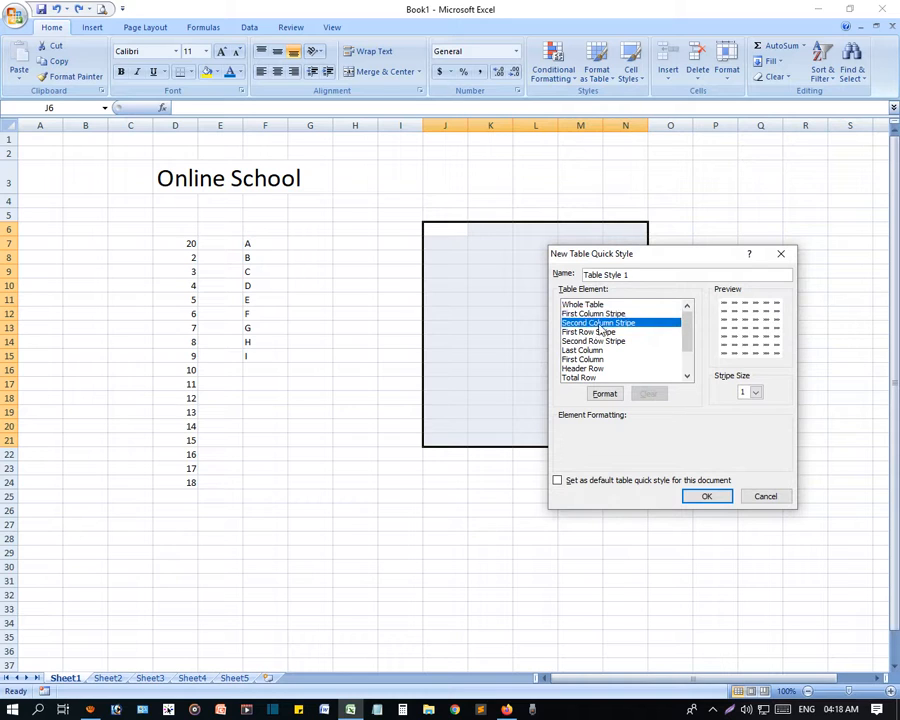
{"action": "left_click", "coordinate": [596, 342]}
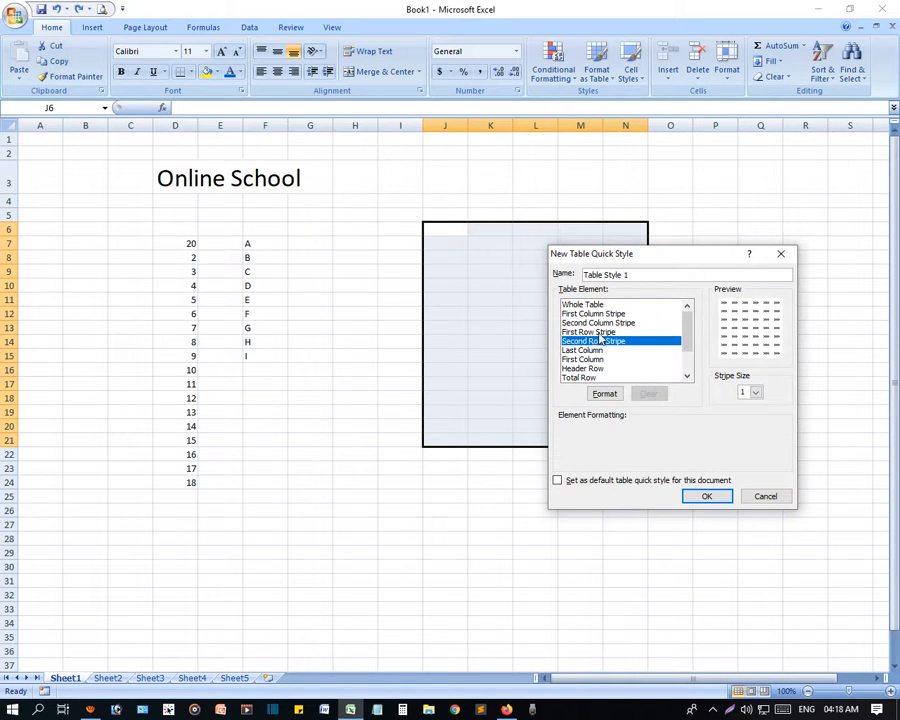
{"action": "left_click", "coordinate": [598, 316]}
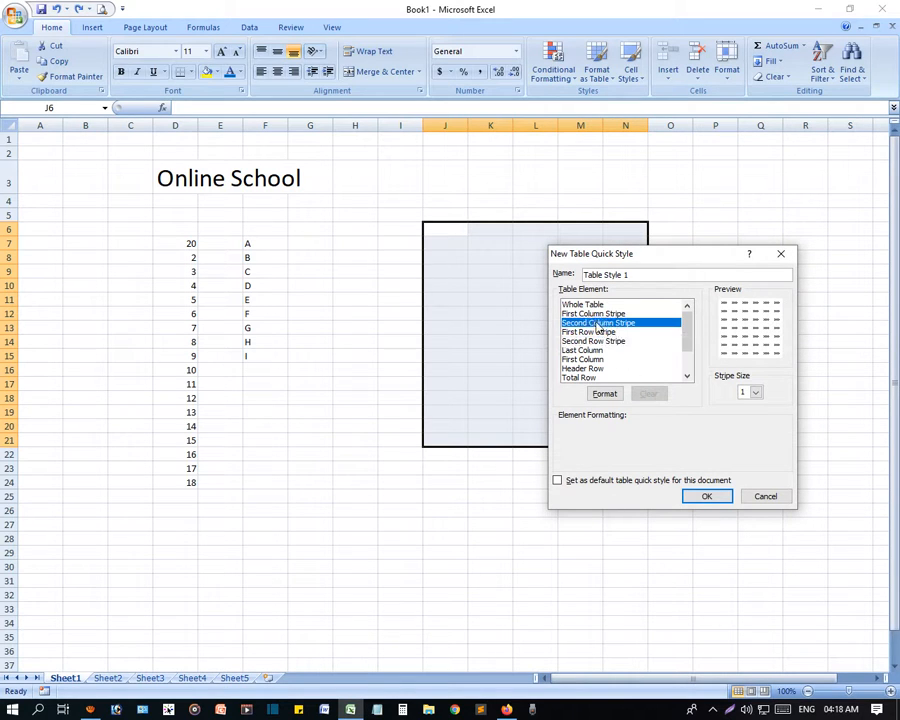
{"action": "left_click", "coordinate": [704, 497]}
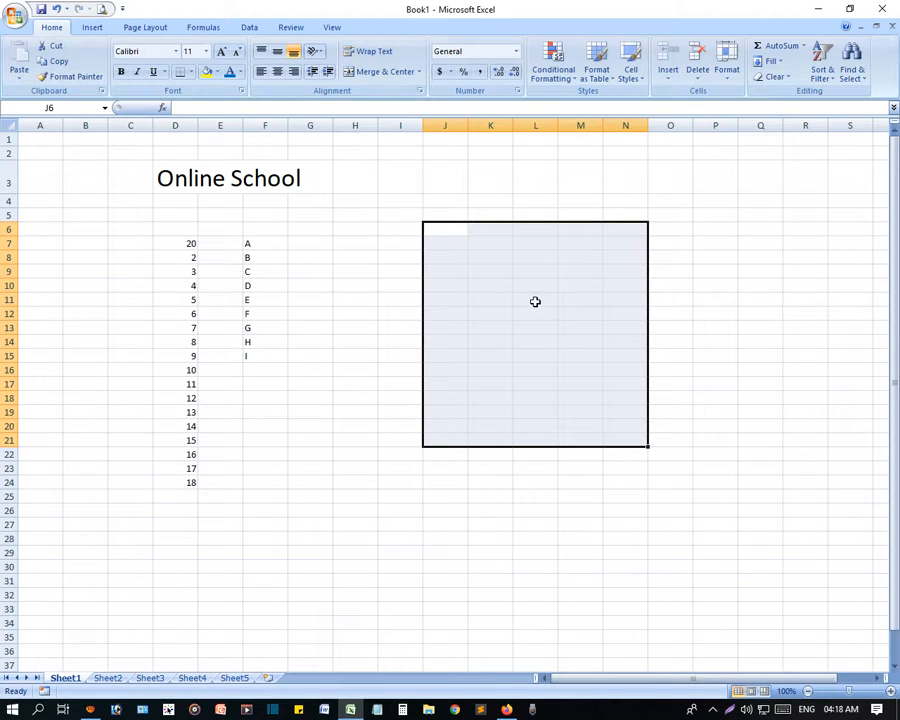
Examine the table elements offered for another new table style with J6:M21 selected, and leave without creating it.
{"action": "left_click", "coordinate": [535, 301]}
{"action": "left_click_drag", "start_coordinate": [445, 229], "coordinate": [595, 440]}
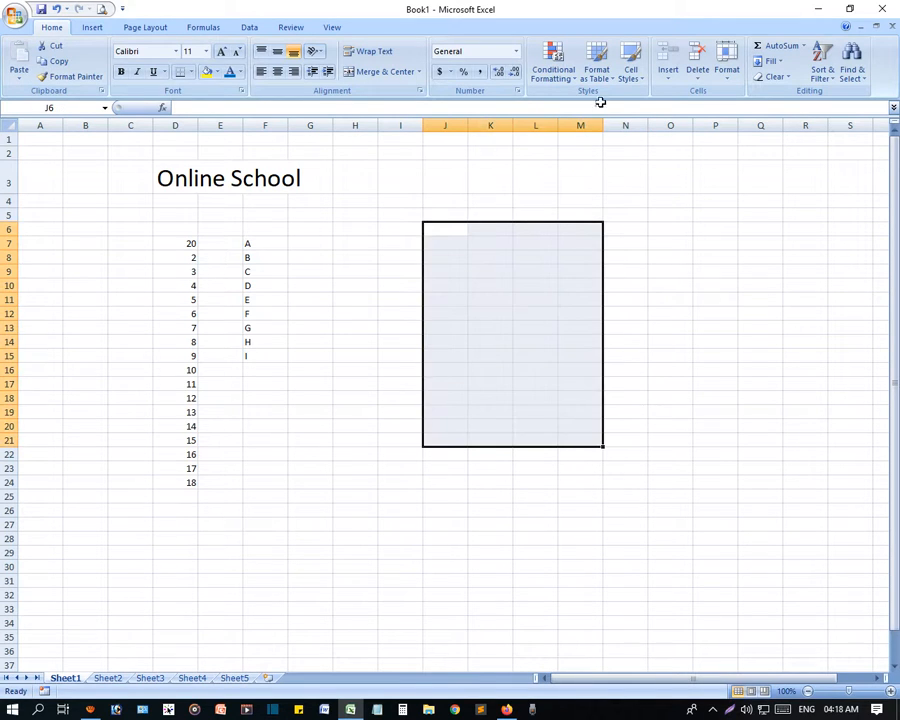
{"action": "left_click", "coordinate": [597, 72]}
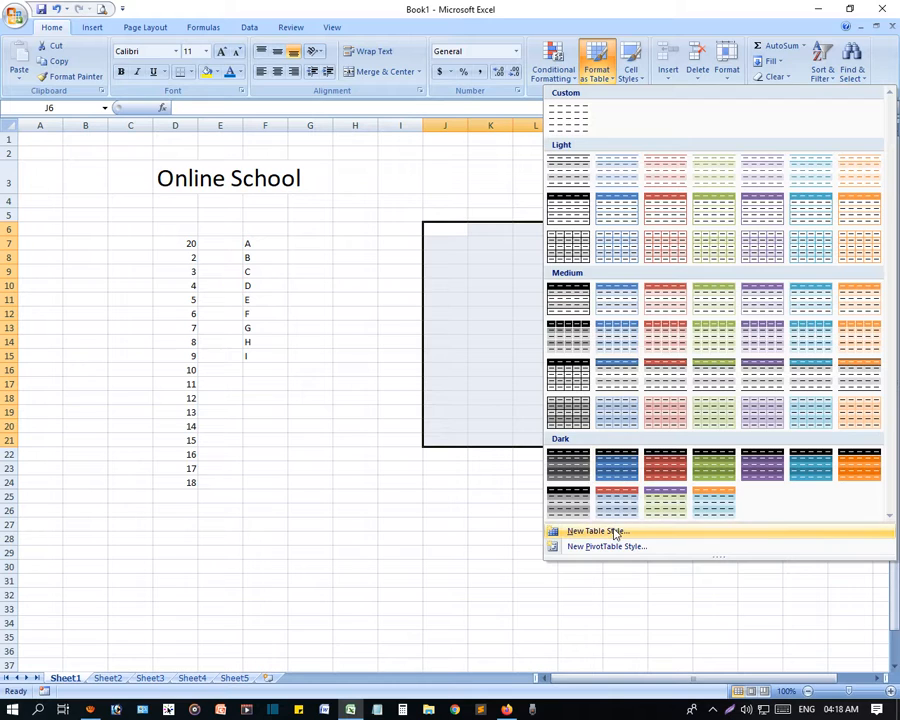
{"action": "left_click", "coordinate": [560, 531]}
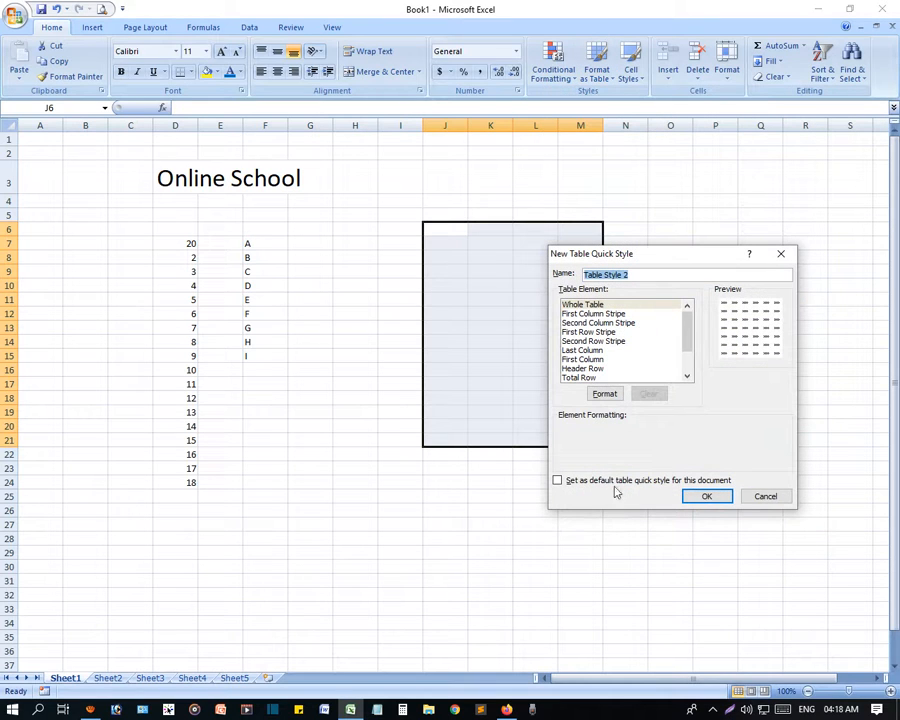
{"action": "left_click", "coordinate": [588, 360]}
{"action": "left_click", "coordinate": [593, 341]}
{"action": "left_click", "coordinate": [592, 332]}
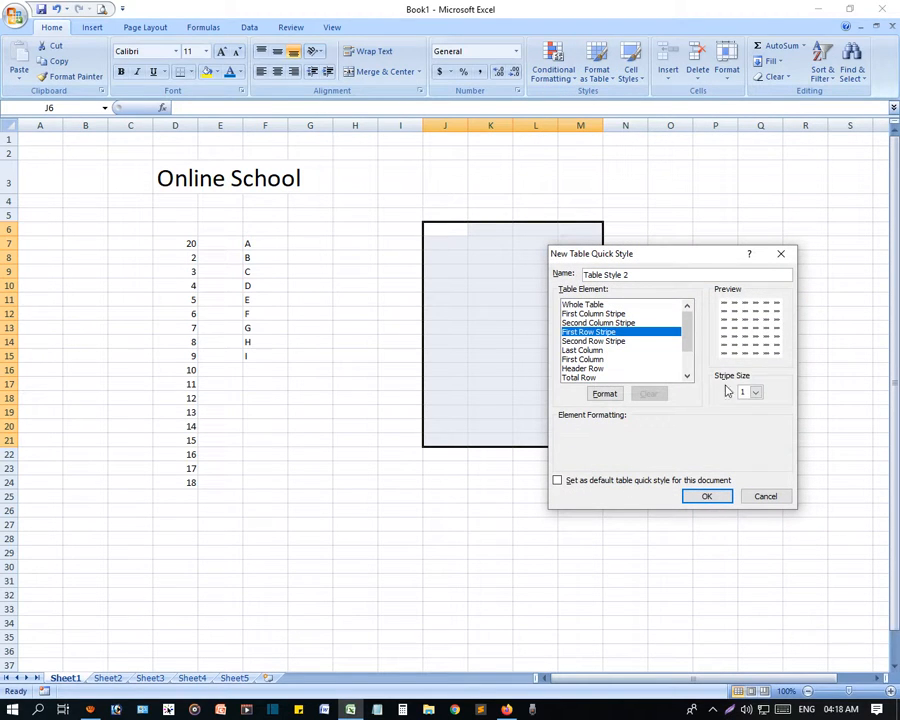
{"action": "left_click", "coordinate": [583, 351]}
{"action": "left_click", "coordinate": [583, 368]}
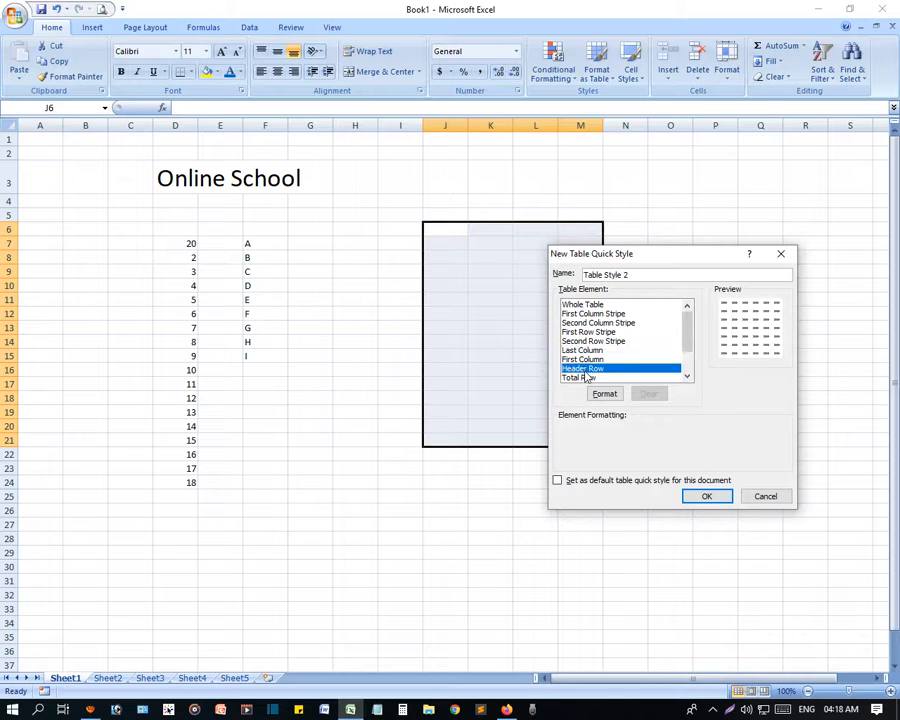
{"action": "scroll", "coordinate": [585, 380], "scroll_direction": "down", "scroll_amount": 2}
{"action": "left_click", "coordinate": [586, 368]}
{"action": "left_click", "coordinate": [593, 331]}
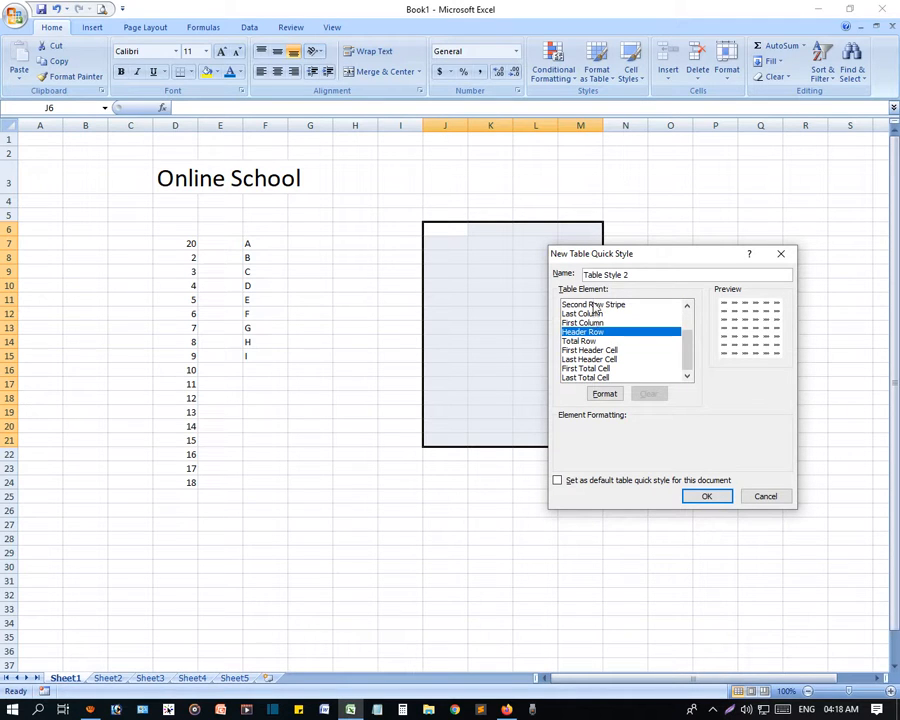
{"action": "left_click", "coordinate": [593, 304]}
{"action": "left_click", "coordinate": [765, 496]}
{"action": "left_click", "coordinate": [680, 492]}
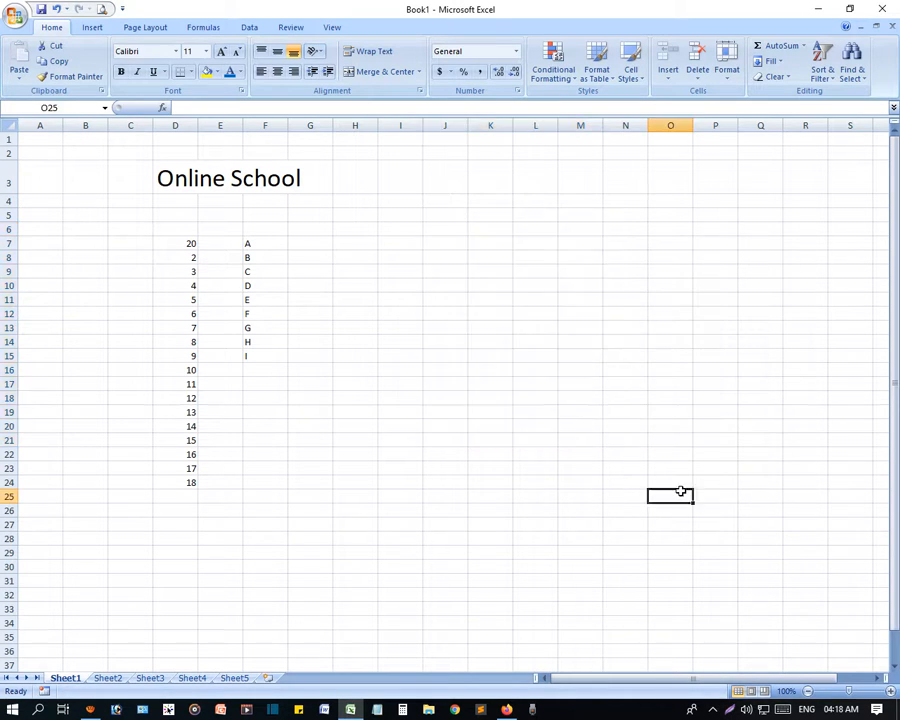